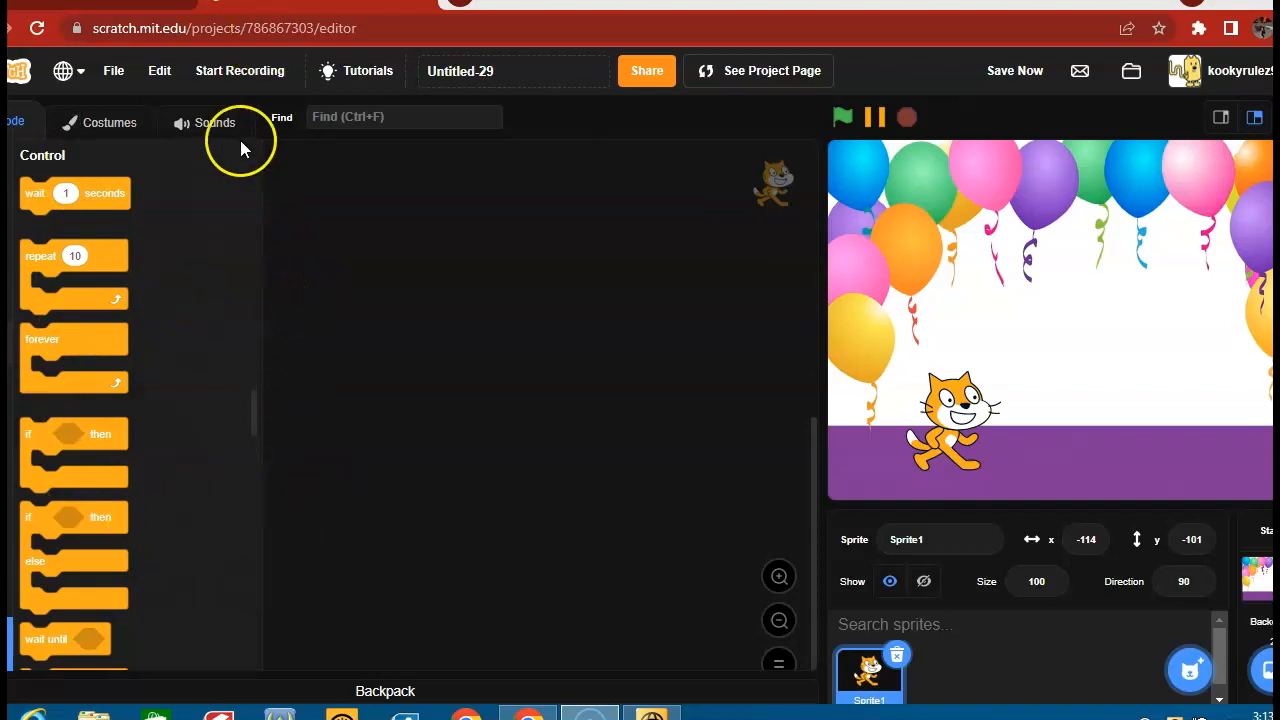
Add the Ghost sprite from the sprite library and place it beside the cat at about x -16, y -45
{"action": "mouse_move", "coordinate": [1265, 670]}
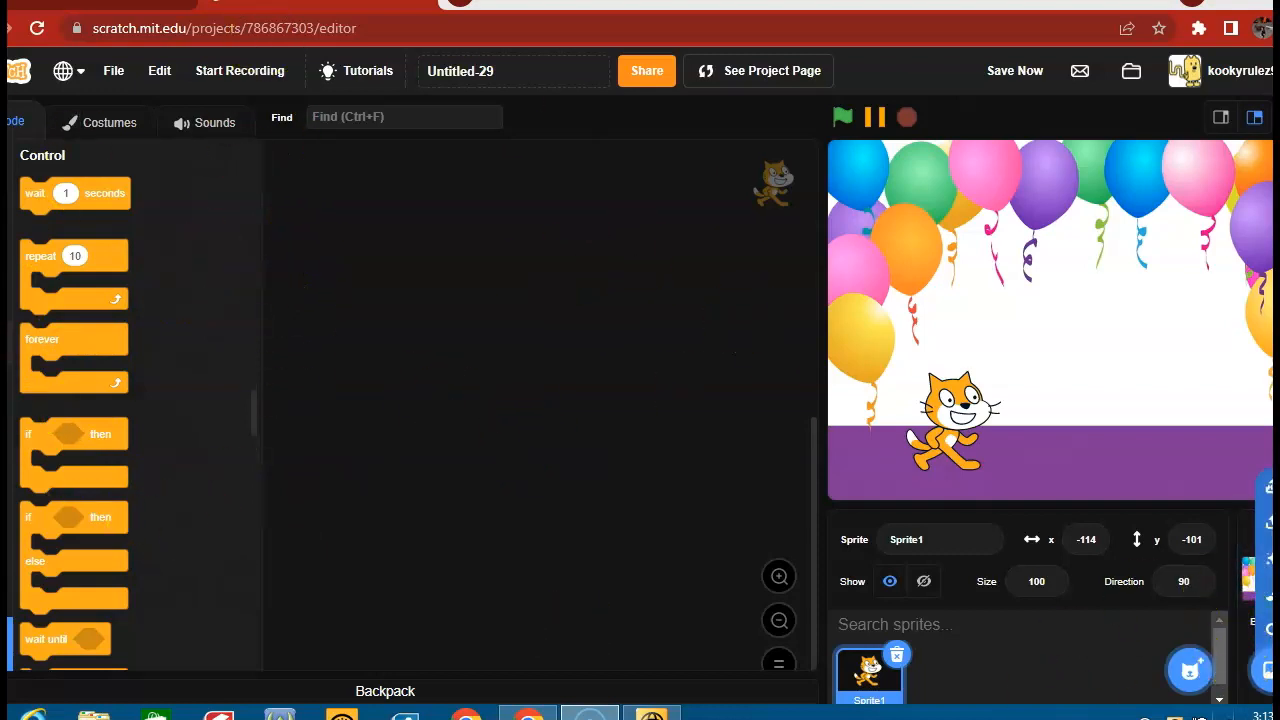
{"action": "left_click", "coordinate": [1195, 672]}
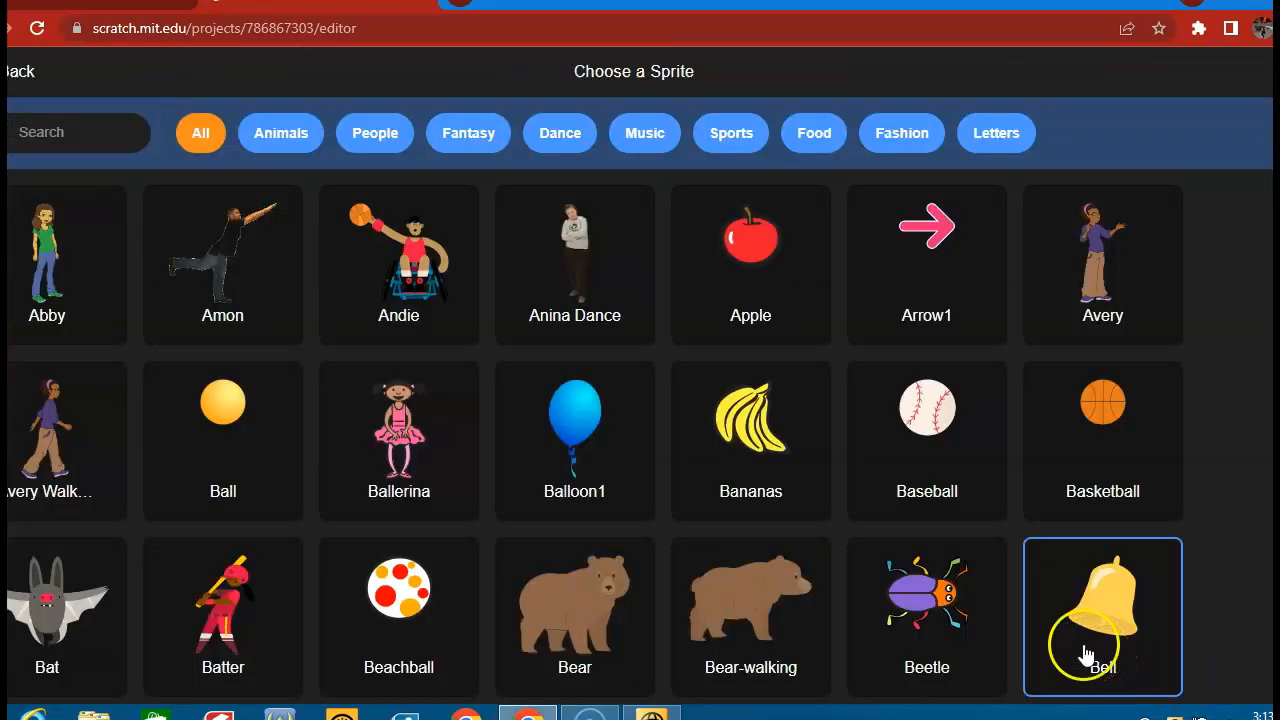
{"action": "scroll", "coordinate": [782, 350], "scroll_direction": "down", "scroll_amount": 5}
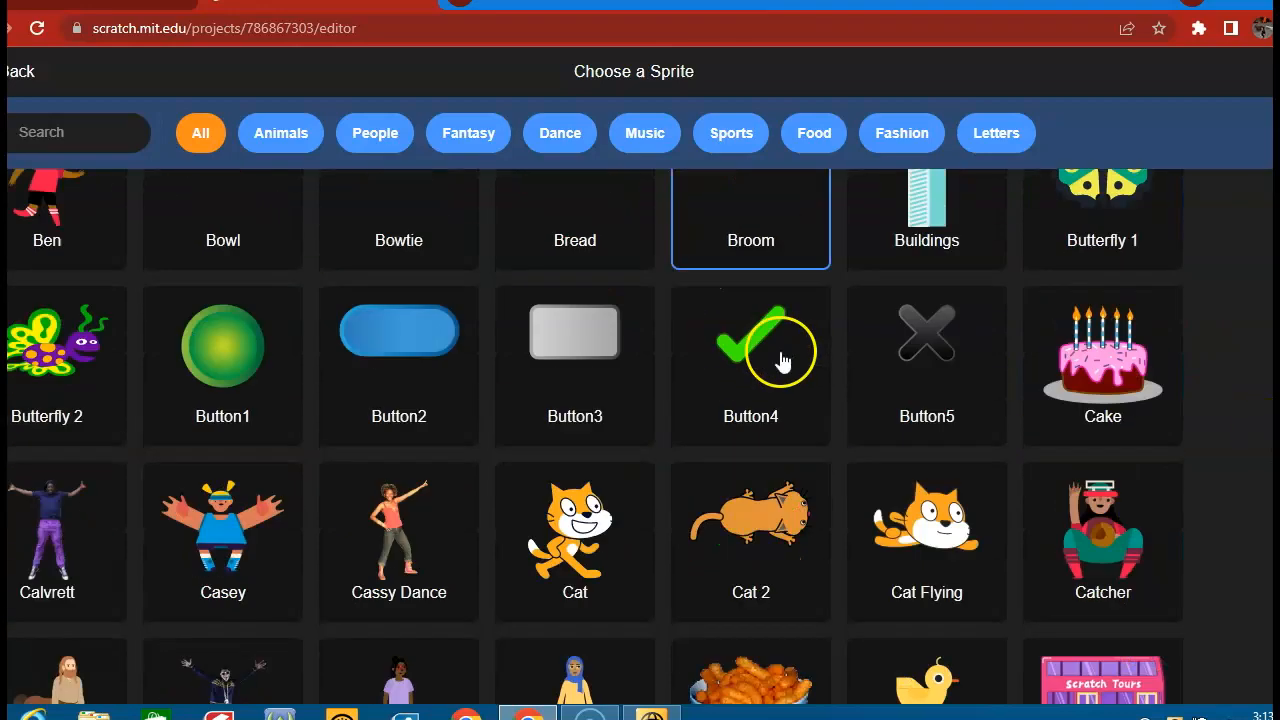
{"action": "scroll", "coordinate": [780, 360], "scroll_direction": "down", "scroll_amount": 13}
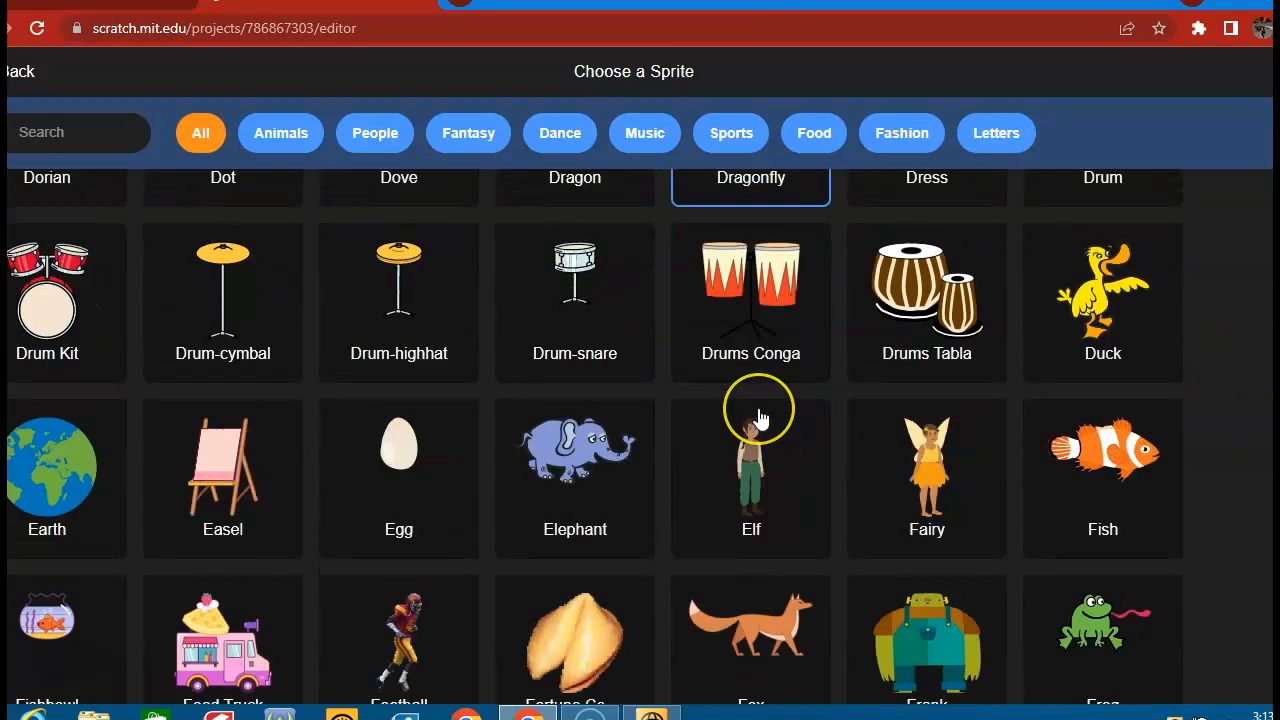
{"action": "scroll", "coordinate": [757, 414], "scroll_direction": "down", "scroll_amount": 6}
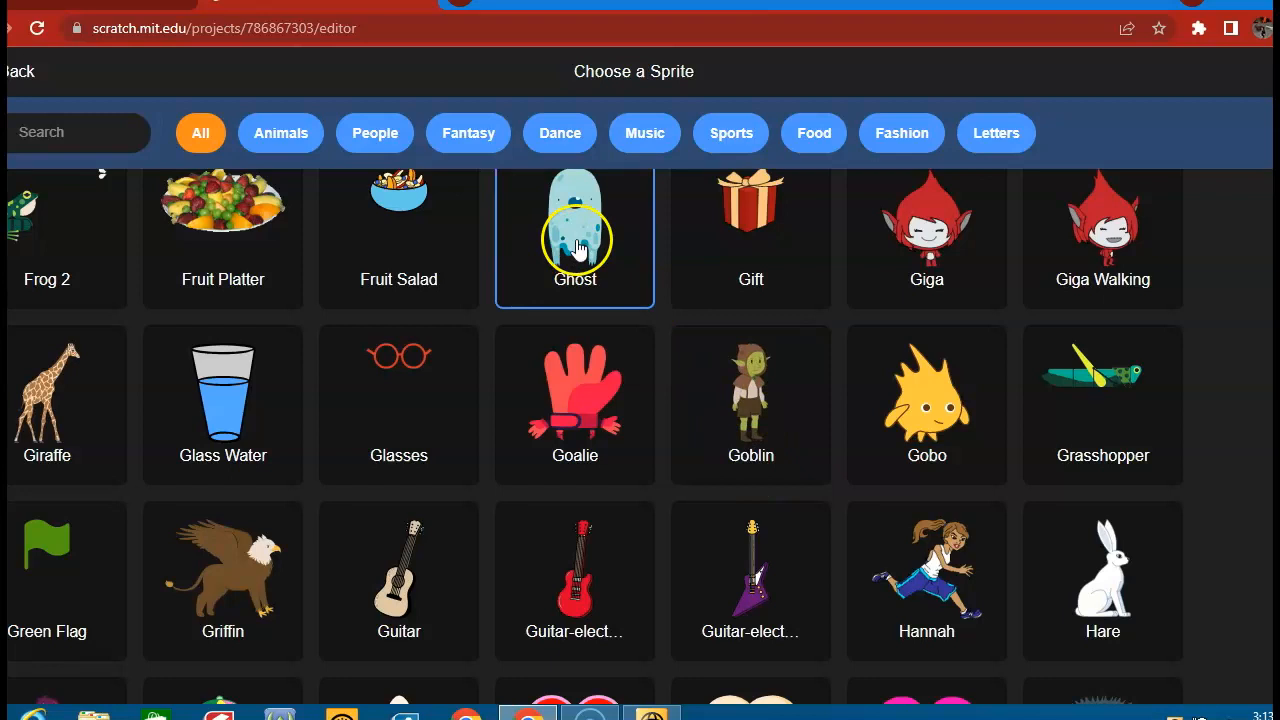
{"action": "left_click", "coordinate": [576, 249]}
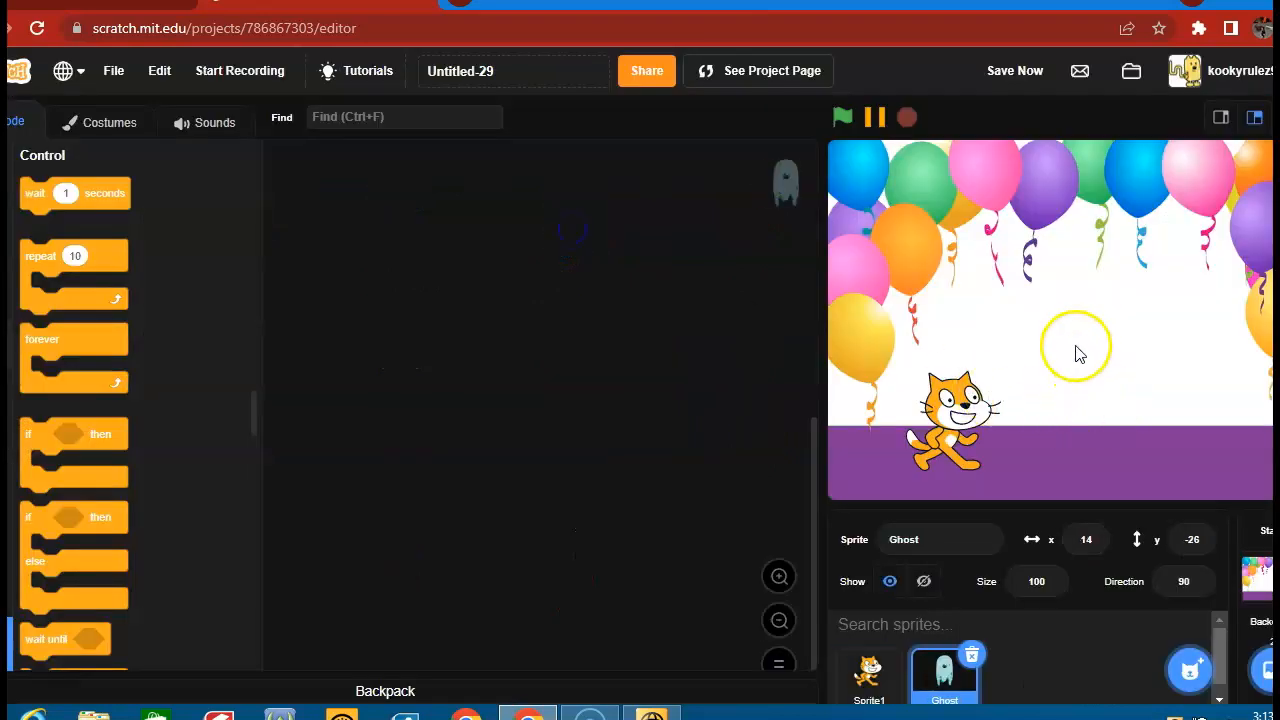
{"action": "left_click_drag", "start_coordinate": [1051, 306], "coordinate": [1066, 370]}
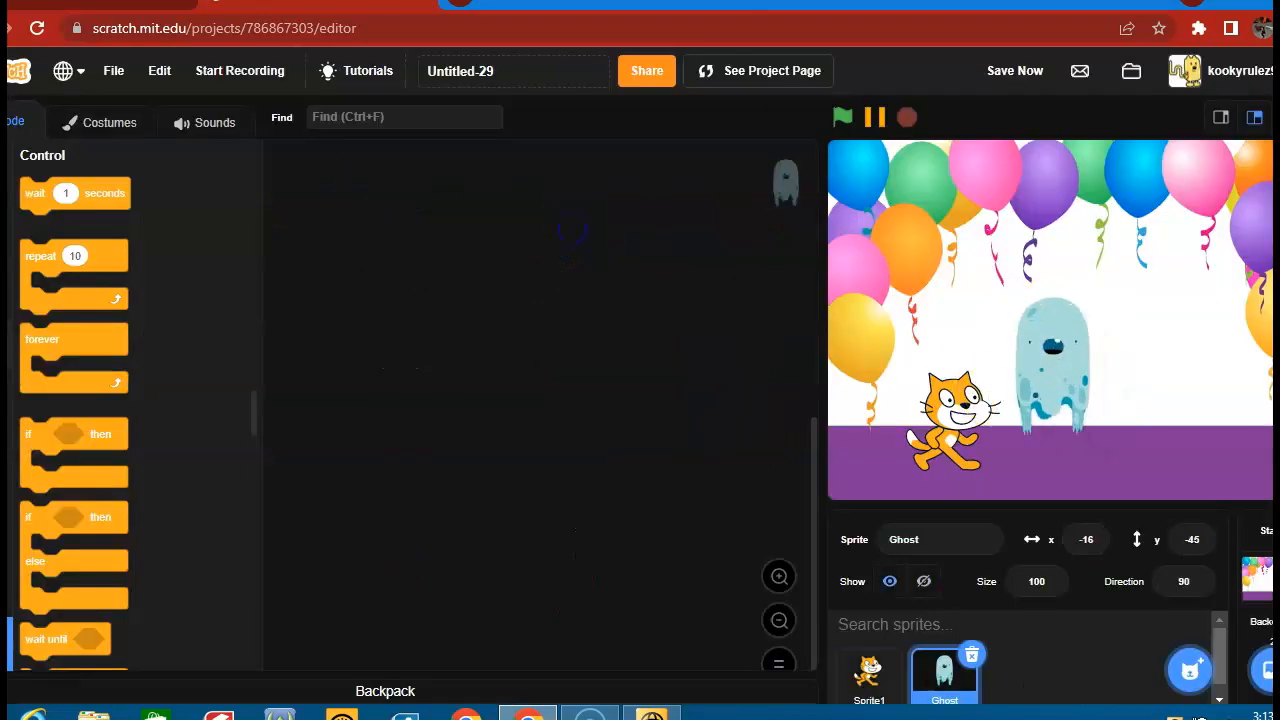
Duplicate the ghost-a costume and move the copy to the end of the costume list
{"action": "left_click", "coordinate": [83, 134]}
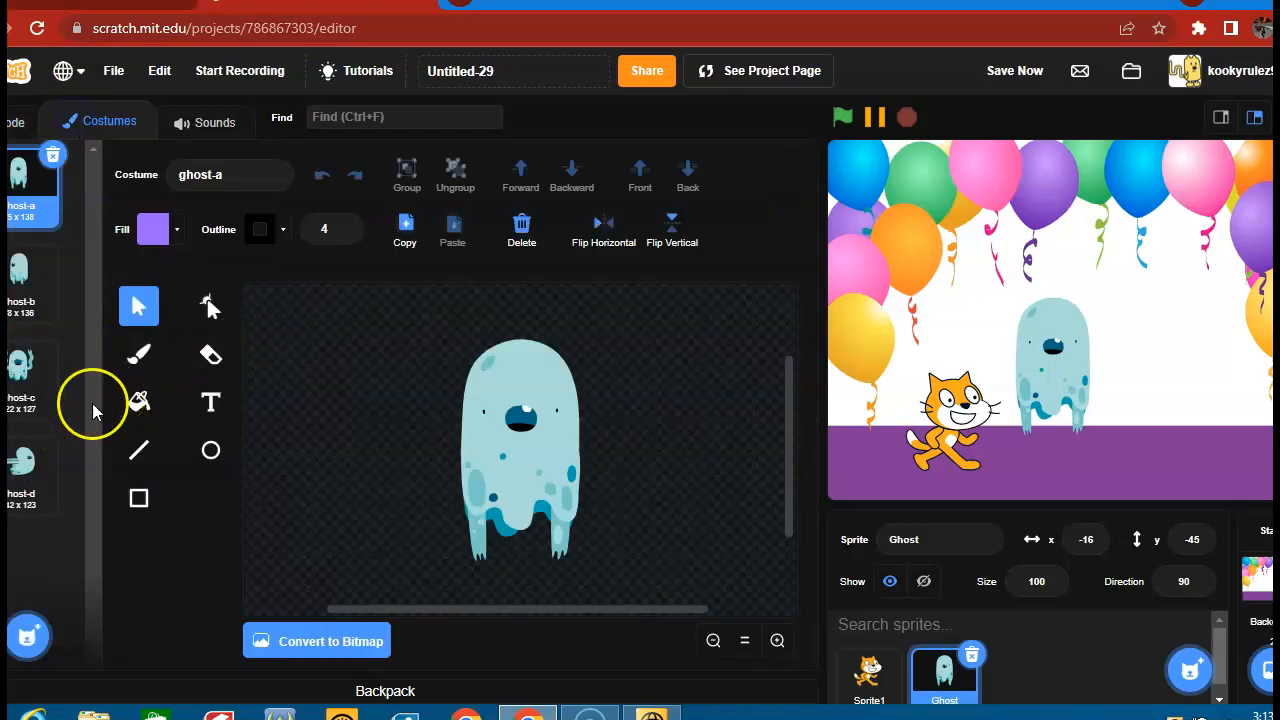
{"action": "right_click", "coordinate": [38, 218]}
{"action": "left_click", "coordinate": [70, 229]}
{"action": "left_click_drag", "start_coordinate": [29, 271], "coordinate": [24, 585]}
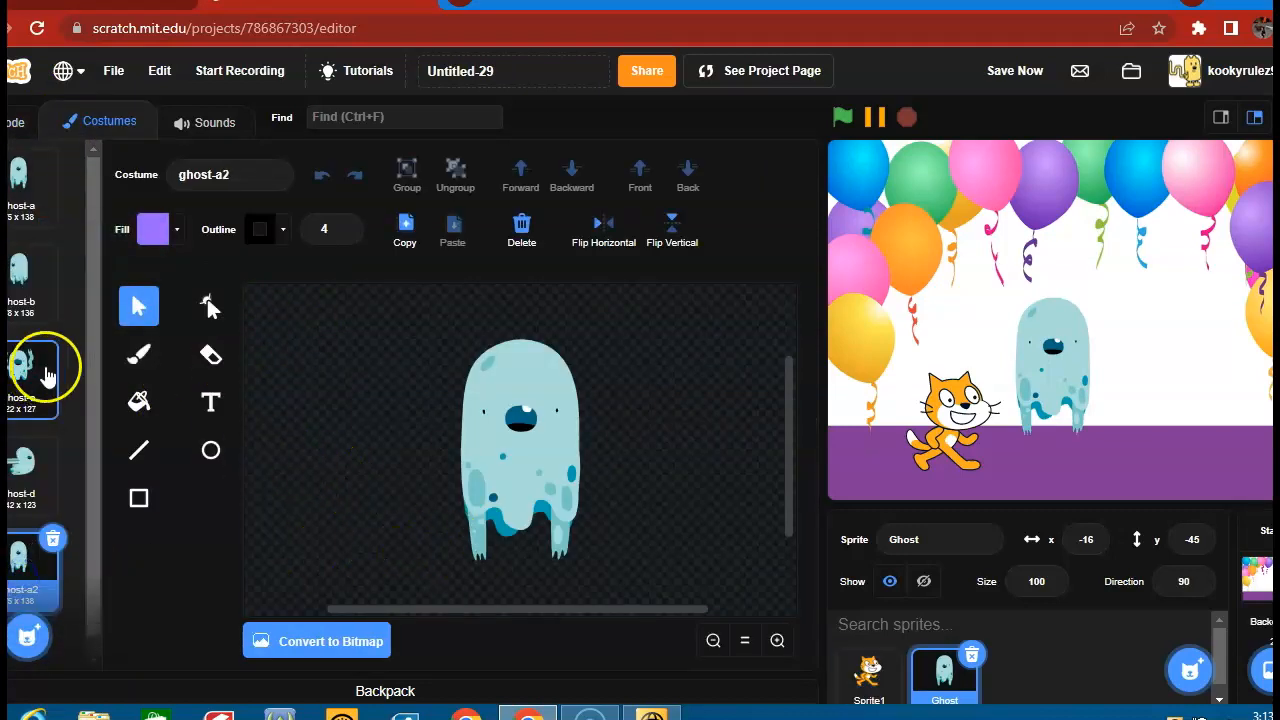
Set the fill to a blue with saturation 100 and fill the body of the ghost-a2 costume with it
{"action": "left_click", "coordinate": [177, 229]}
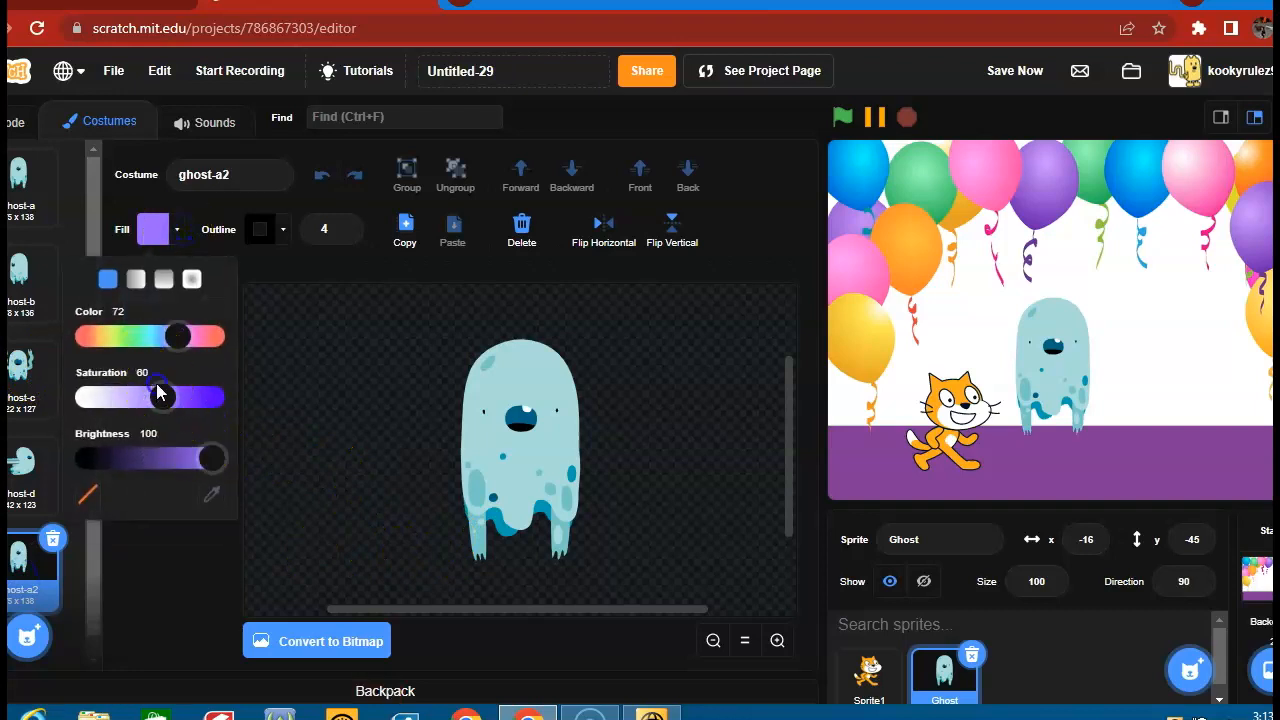
{"action": "left_click_drag", "start_coordinate": [177, 400], "coordinate": [248, 416]}
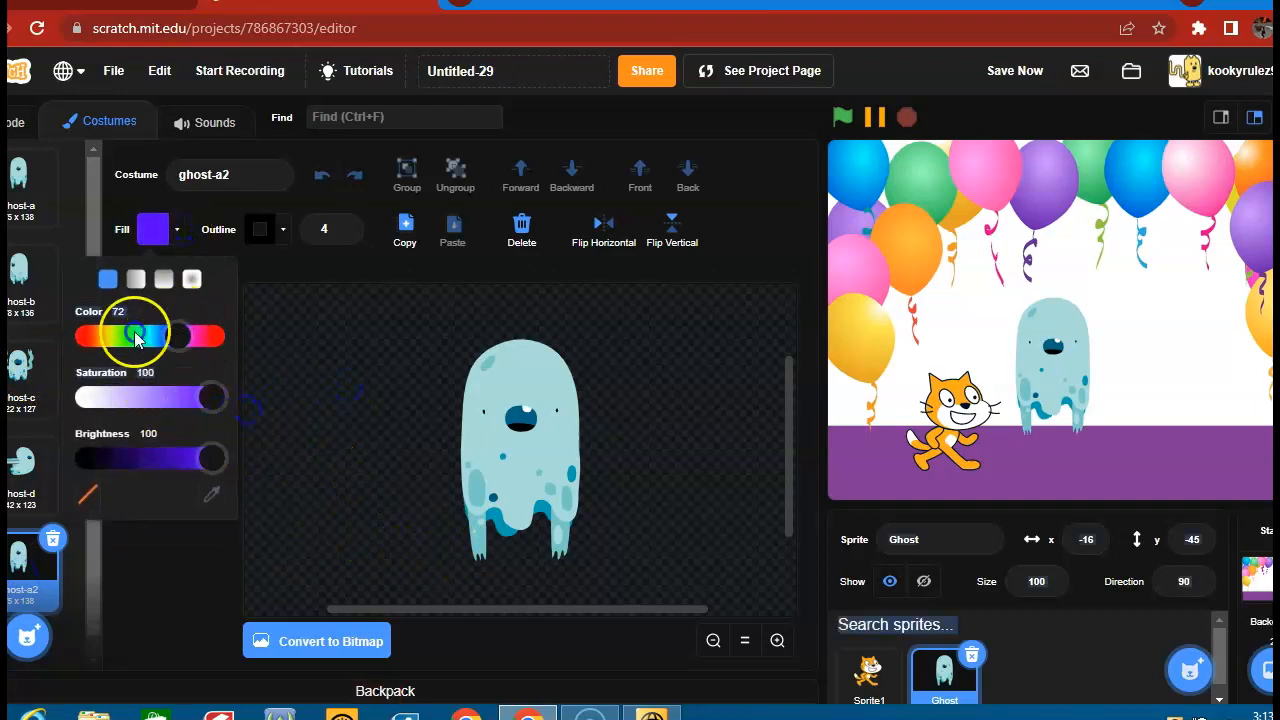
{"action": "left_click_drag", "start_coordinate": [180, 336], "coordinate": [222, 336]}
{"action": "left_click", "coordinate": [155, 533]}
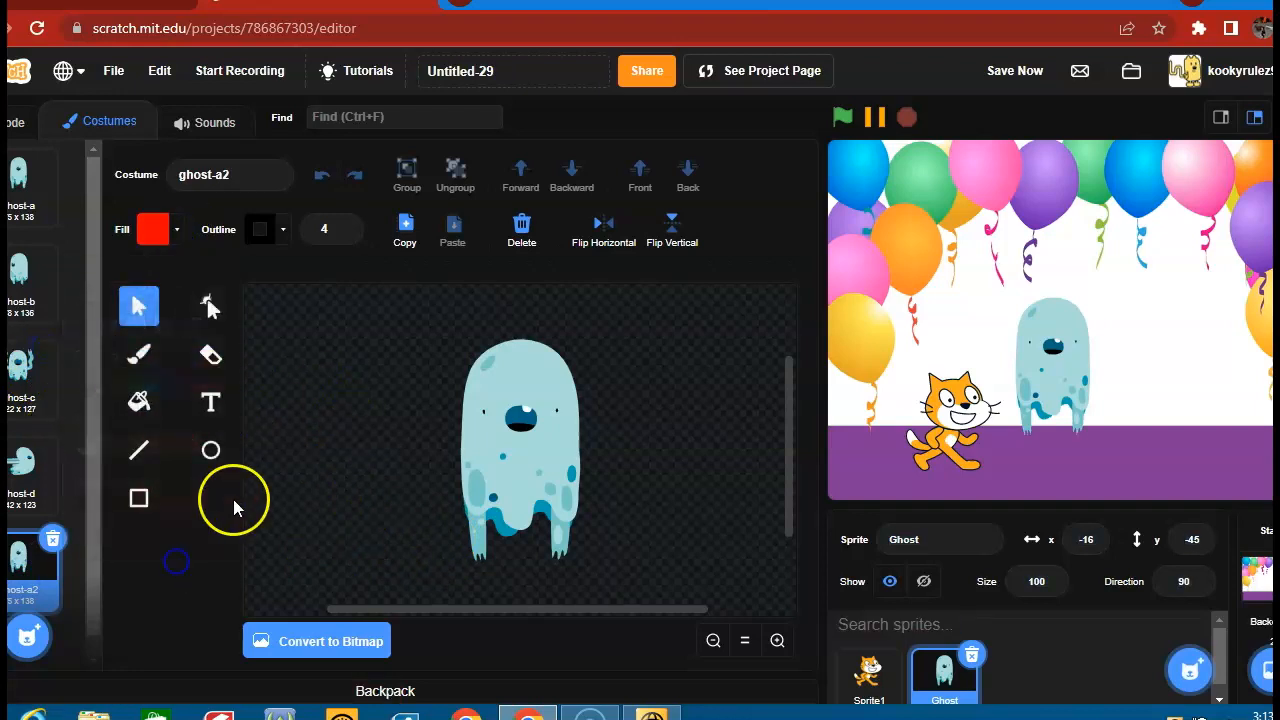
{"action": "left_click", "coordinate": [177, 230]}
{"action": "left_click_drag", "start_coordinate": [114, 336], "coordinate": [178, 335]}
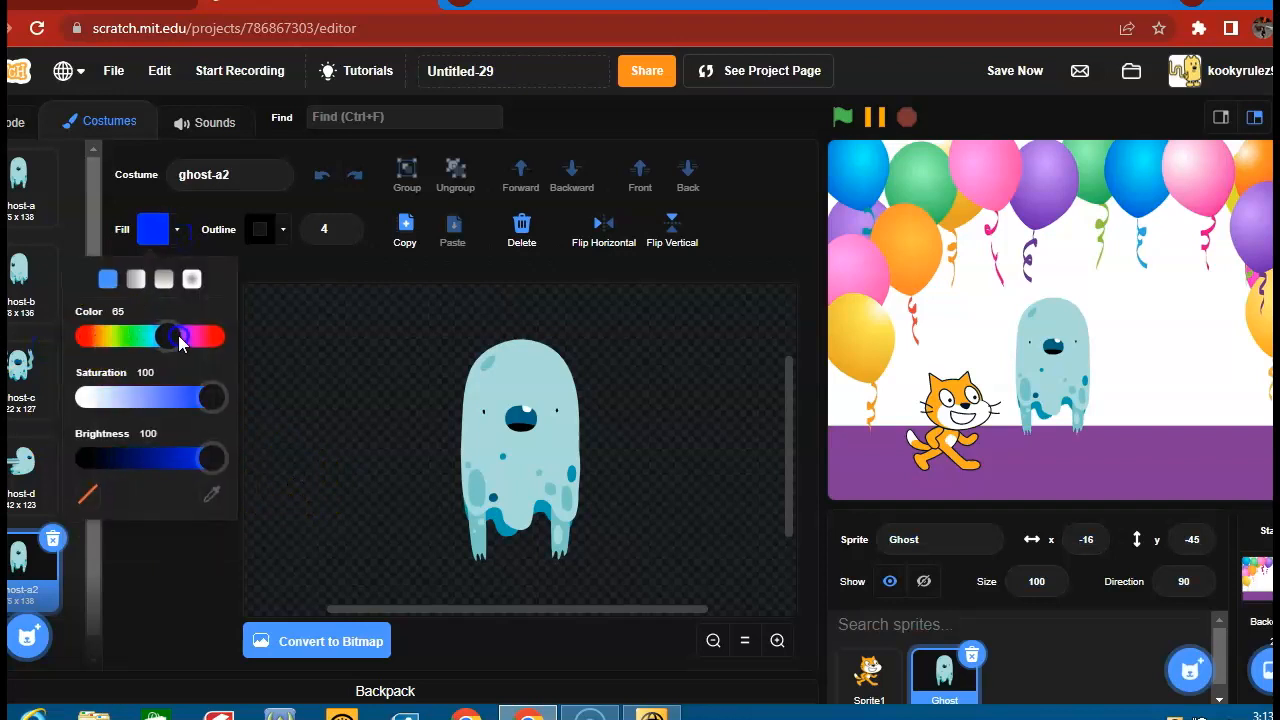
{"action": "left_click", "coordinate": [168, 519]}
{"action": "left_click", "coordinate": [139, 401]}
{"action": "left_click", "coordinate": [505, 478]}
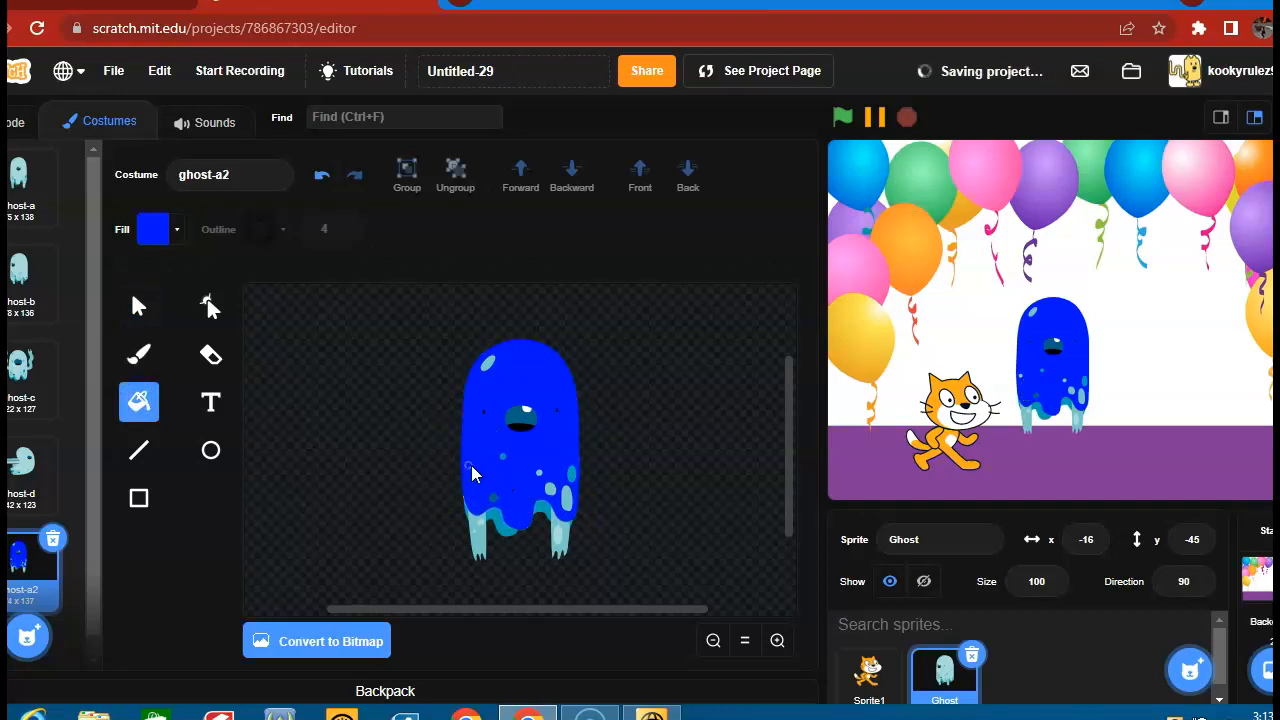
Delete the cat sprite Sprite1 from the project
{"action": "left_click", "coordinate": [868, 672]}
{"action": "left_click", "coordinate": [896, 655]}
Fill the remaining light spots, drips and legs of the ghost-a2 costume with the same blue
{"action": "left_click", "coordinate": [510, 505]}
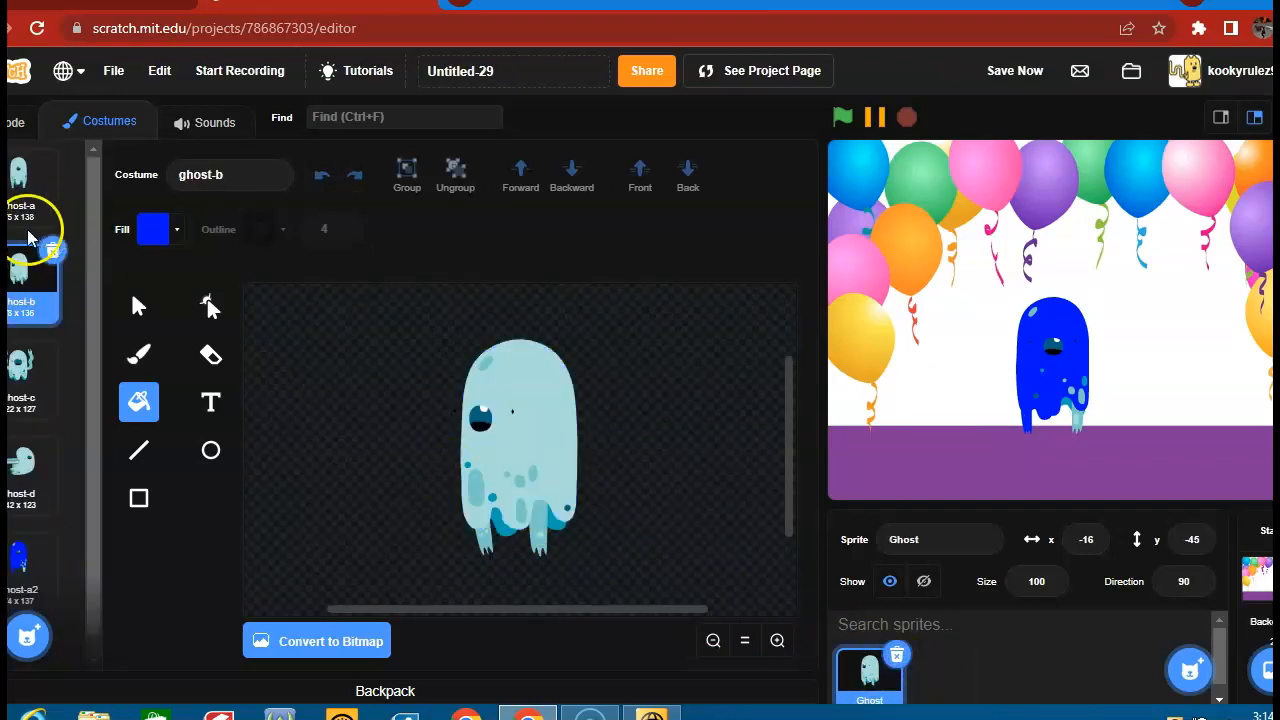
{"action": "left_click", "coordinate": [20, 560]}
{"action": "left_click", "coordinate": [485, 372]}
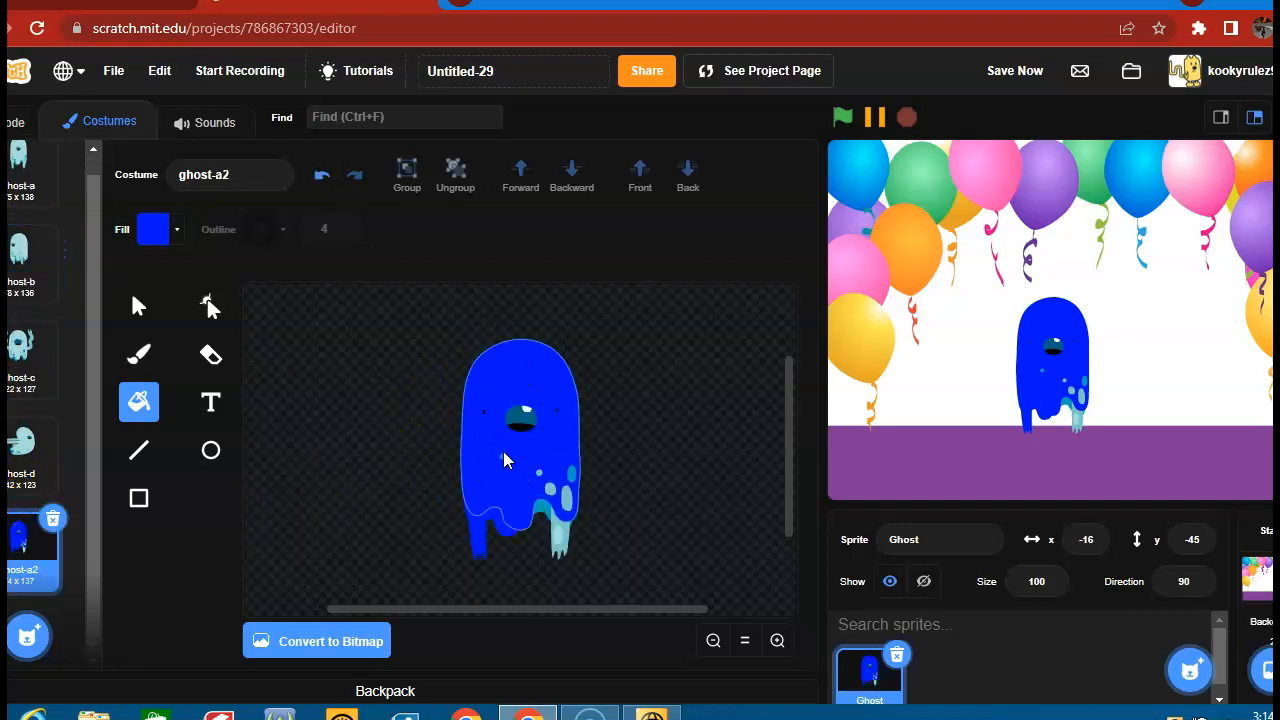
{"action": "left_click", "coordinate": [548, 491]}
{"action": "left_click", "coordinate": [565, 504]}
{"action": "left_click", "coordinate": [570, 477]}
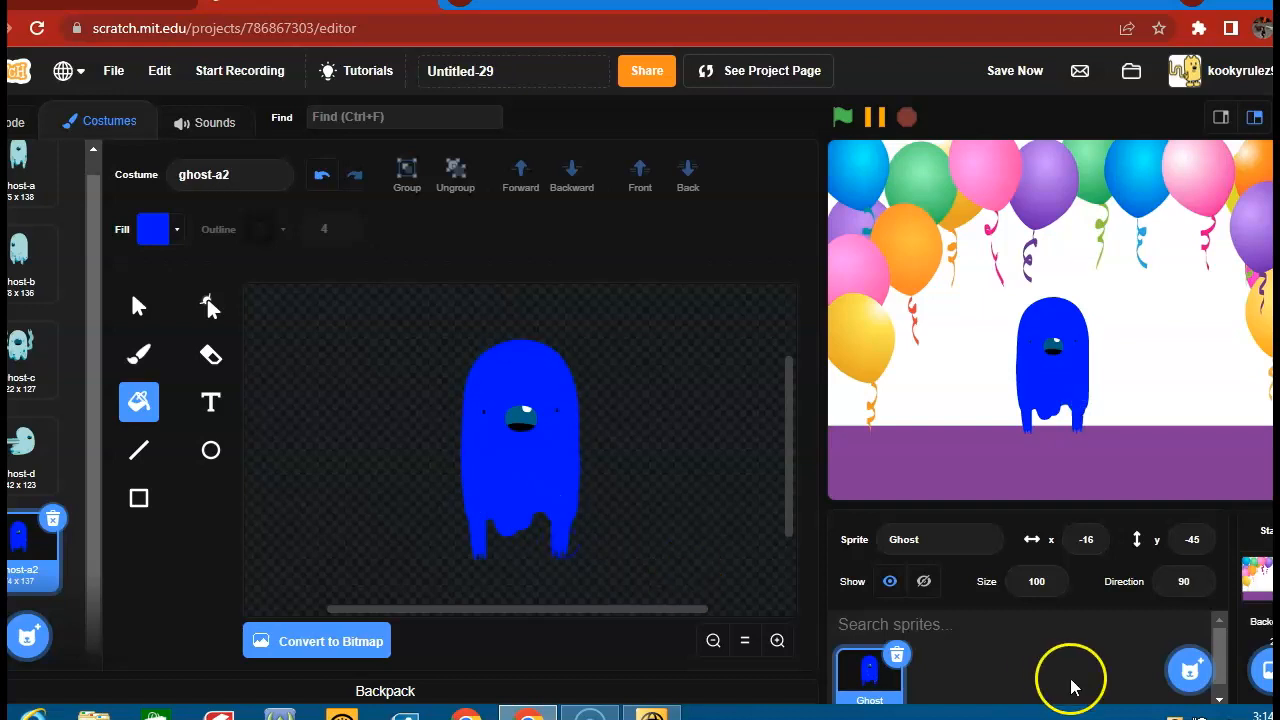
Paint a yellow crown on the ghost's head with a size 10 brush and fill its inside yellow
{"action": "left_click", "coordinate": [145, 302]}
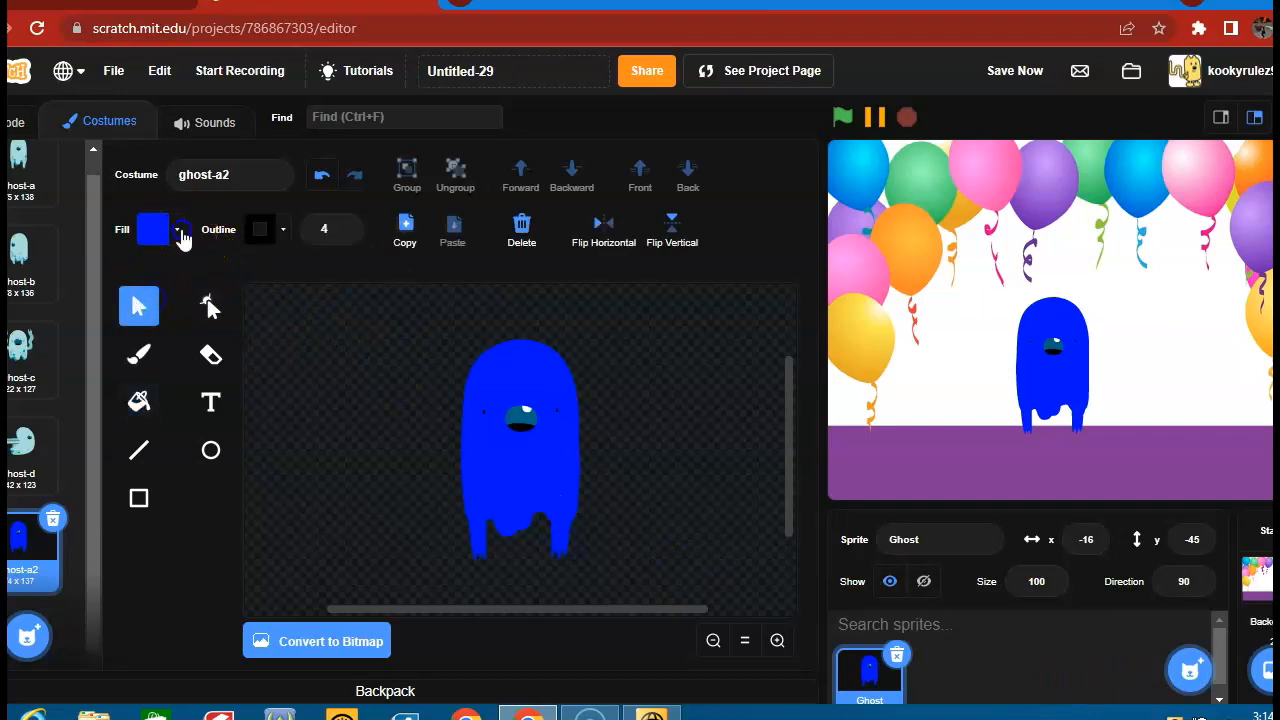
{"action": "left_click", "coordinate": [155, 229]}
{"action": "left_click", "coordinate": [136, 337]}
{"action": "left_click_drag", "start_coordinate": [136, 337], "coordinate": [115, 340]}
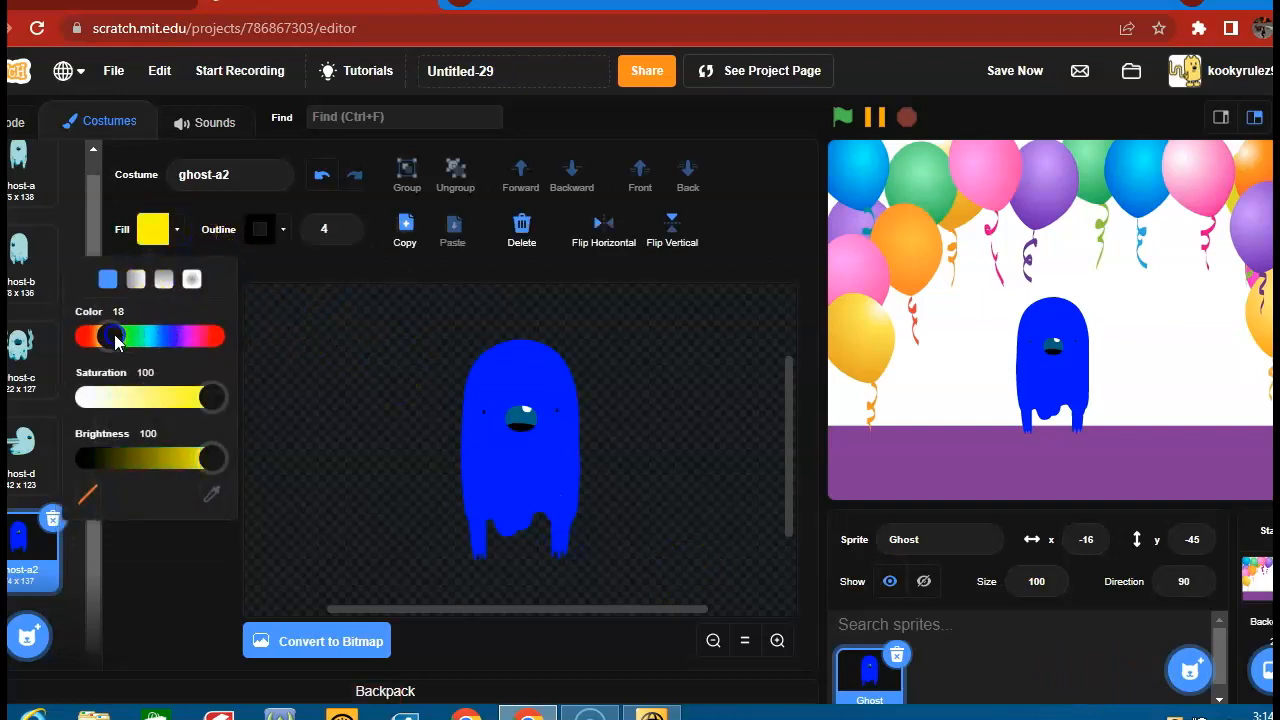
{"action": "left_click", "coordinate": [142, 569]}
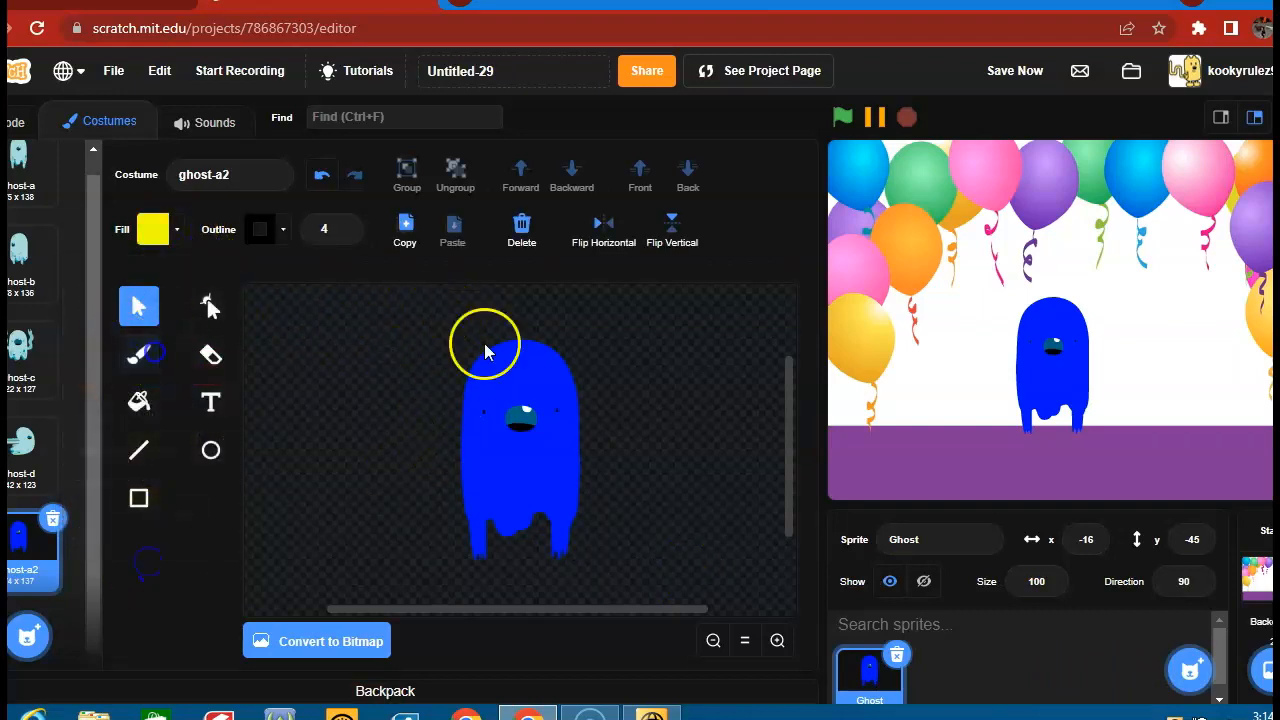
{"action": "left_click", "coordinate": [138, 353]}
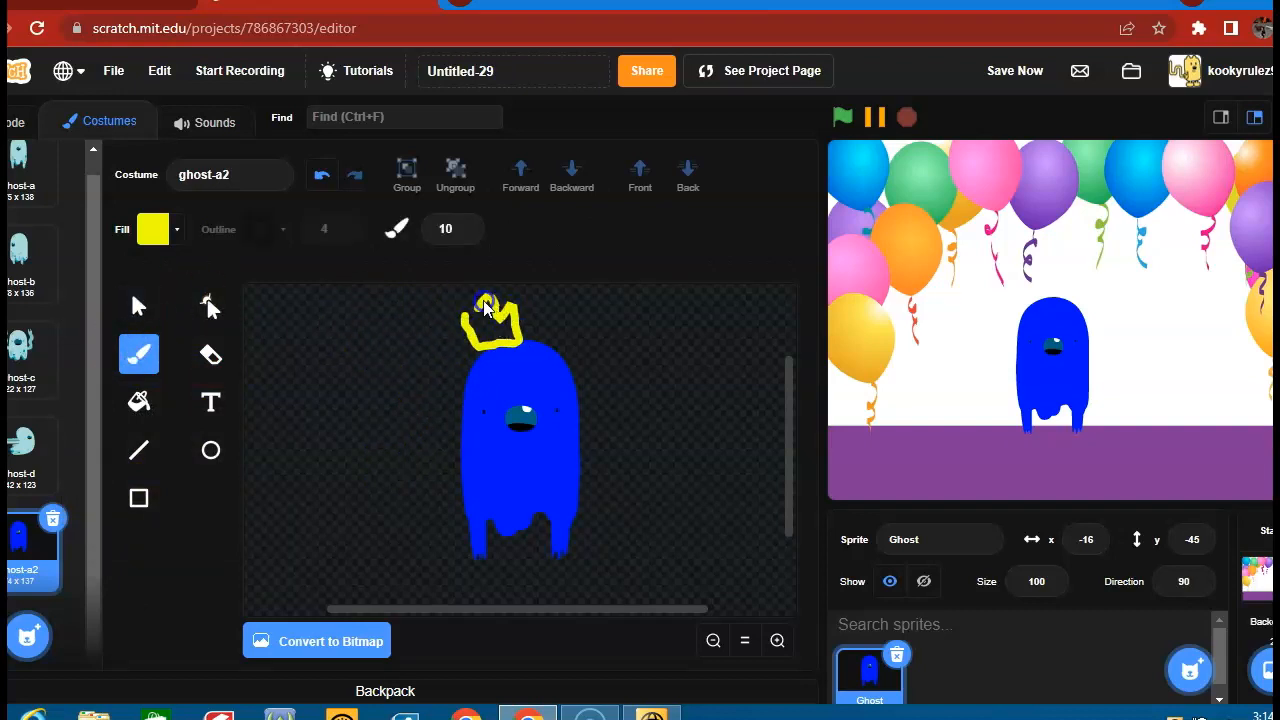
{"action": "left_click", "coordinate": [139, 401]}
{"action": "left_click", "coordinate": [484, 322]}
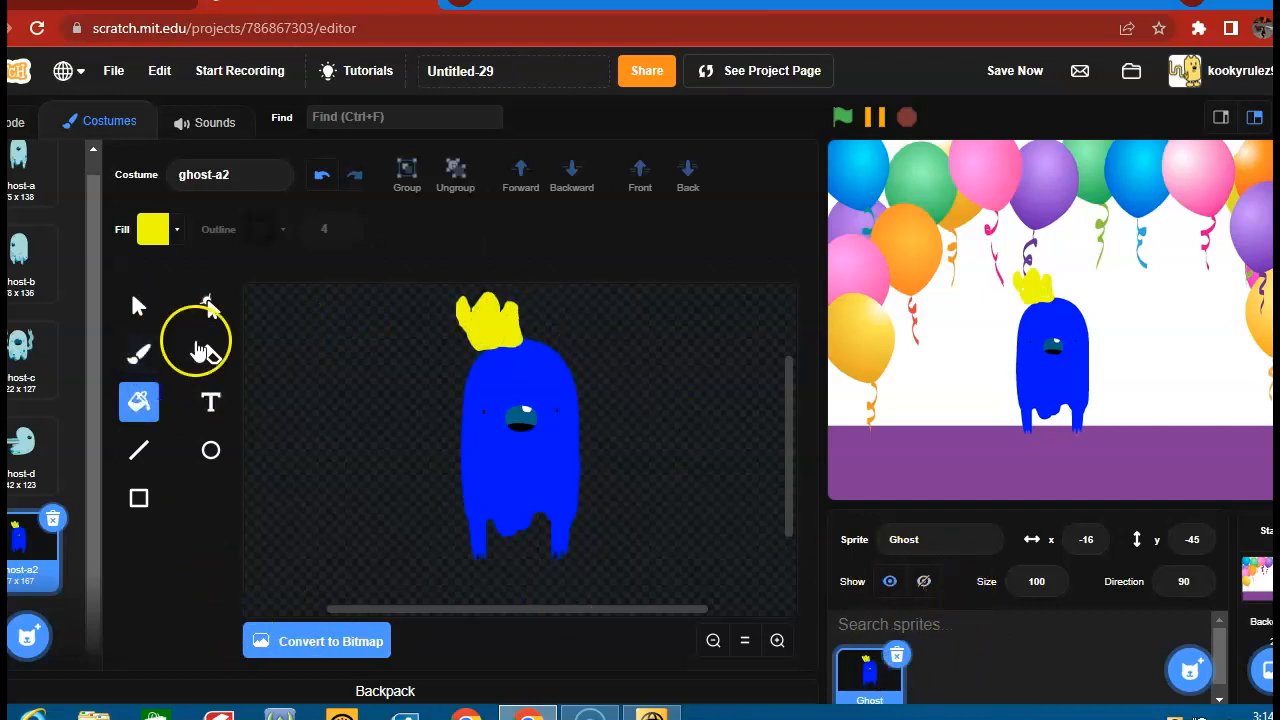
Rename the crowned costume as ghost-e and the Ghost sprite as Blue
{"action": "left_click", "coordinate": [273, 188]}
{"action": "key", "text": "BackSpace"}
{"action": "key", "text": "BackSpace"}
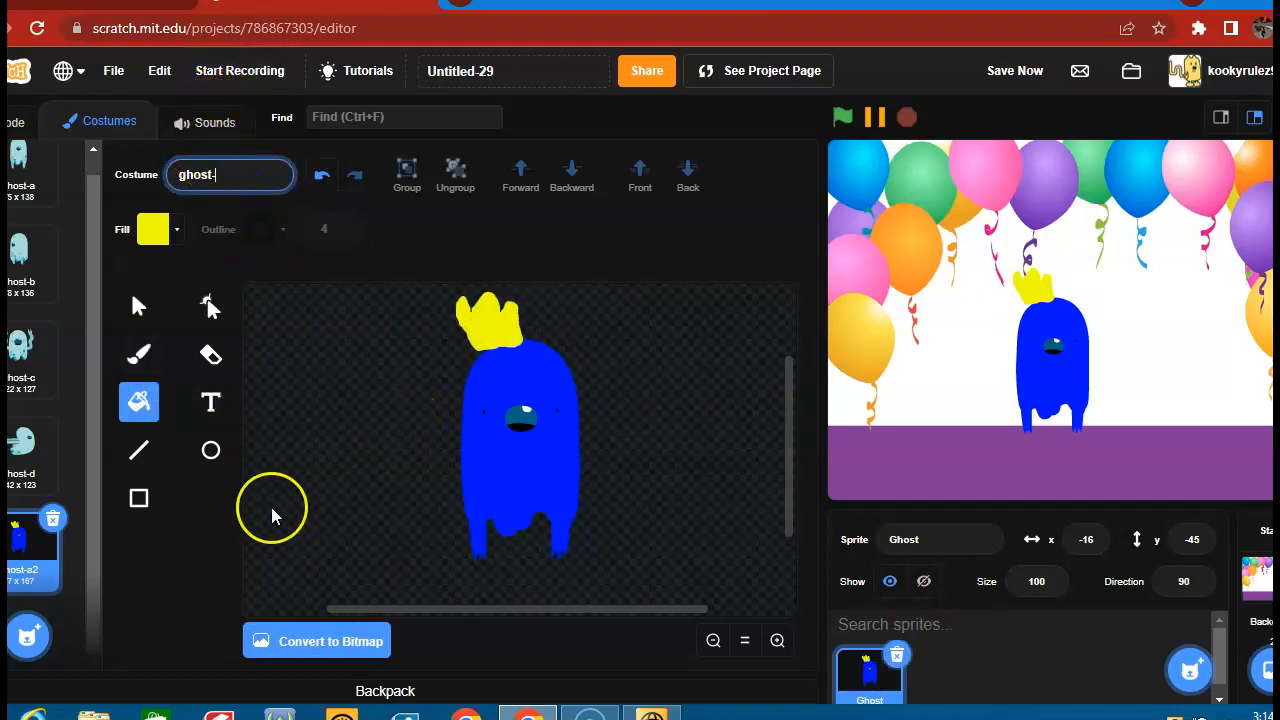
{"action": "left_click", "coordinate": [910, 539]}
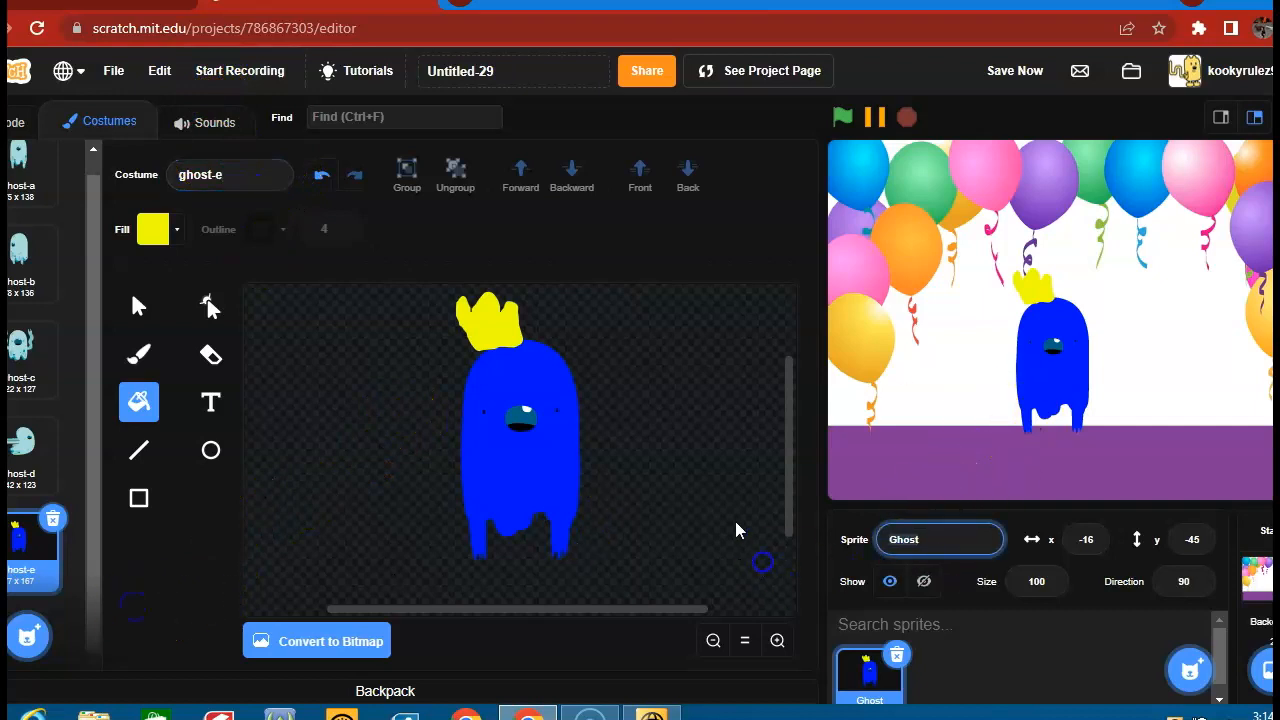
{"action": "type", "text": "Blue"}
{"action": "left_click", "coordinate": [950, 318]}
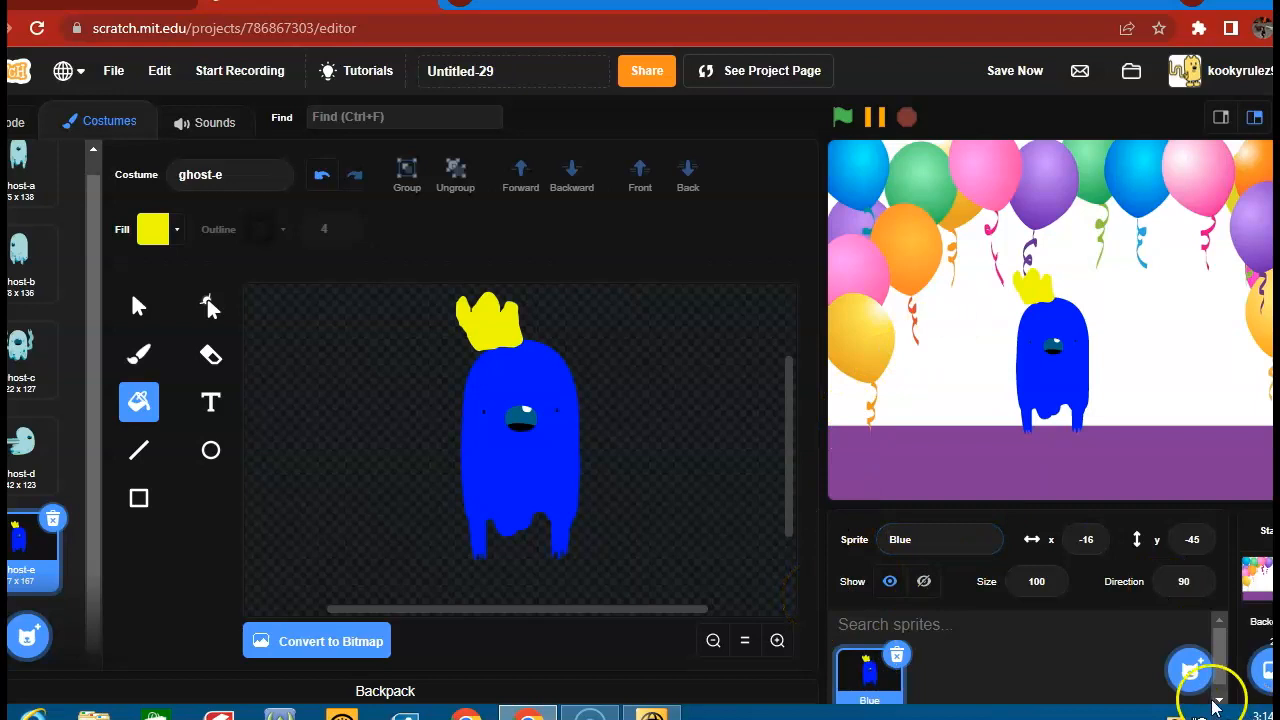
Add the Monkey sprite from the sprite library
{"action": "left_click", "coordinate": [1178, 662]}
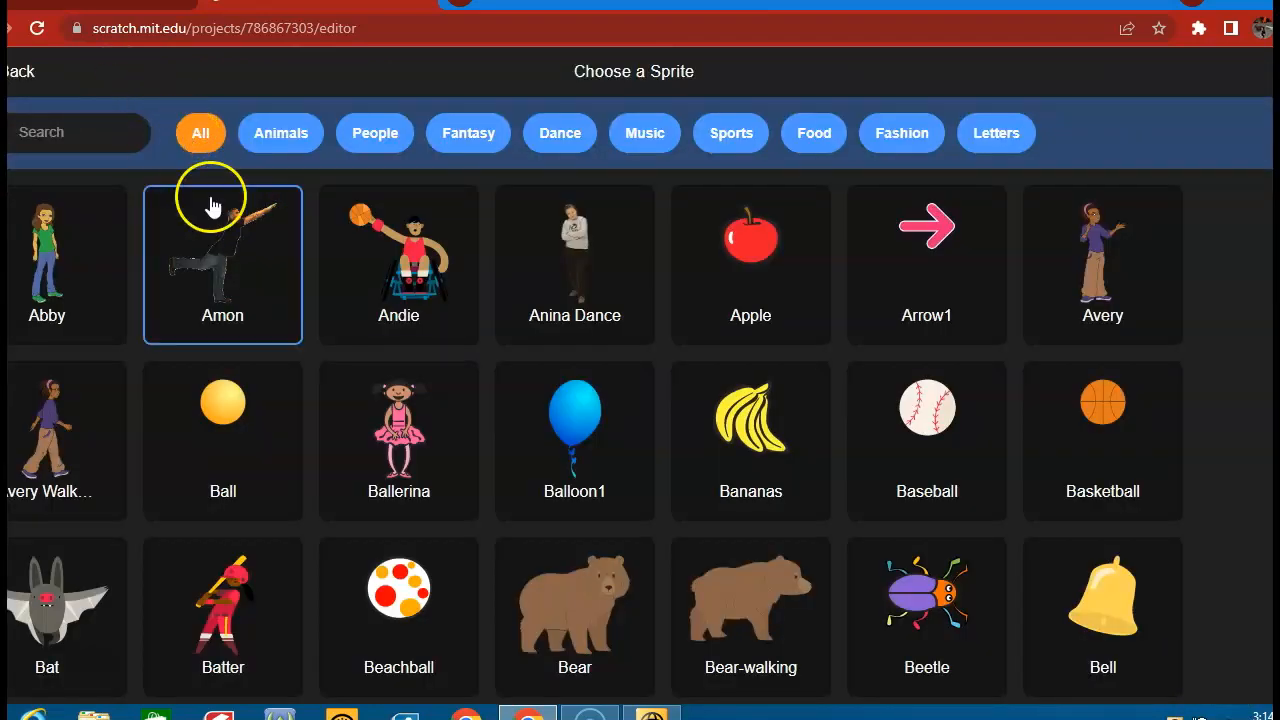
{"action": "scroll", "coordinate": [485, 407], "scroll_direction": "down", "scroll_amount": 7}
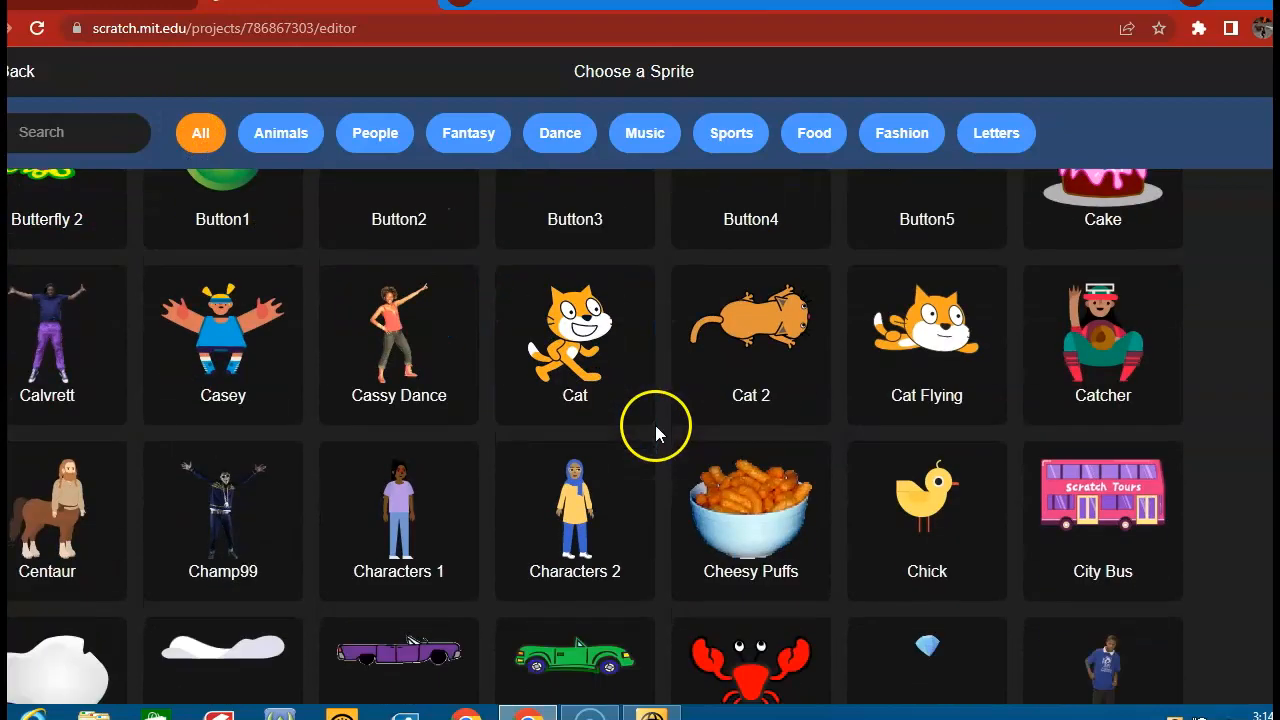
{"action": "scroll", "coordinate": [406, 337], "scroll_direction": "down", "scroll_amount": 3}
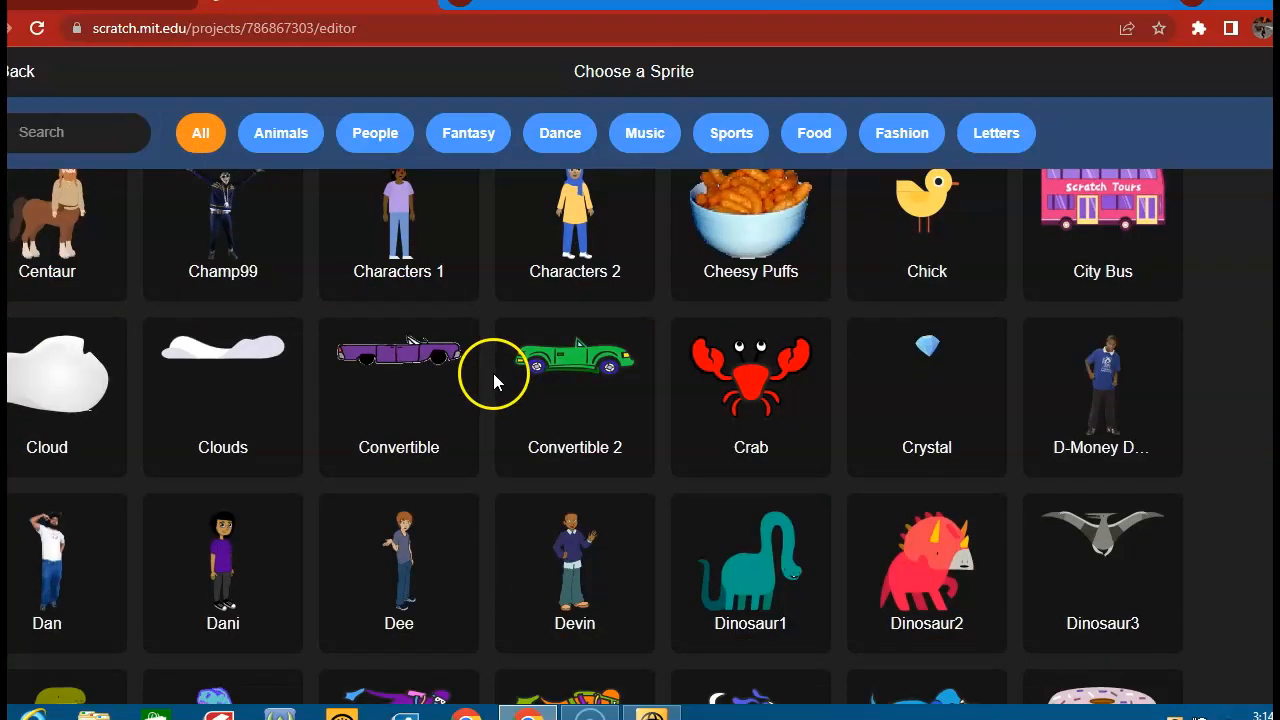
{"action": "scroll", "coordinate": [493, 373], "scroll_direction": "down", "scroll_amount": 10}
{"action": "scroll", "coordinate": [716, 450], "scroll_direction": "down", "scroll_amount": 10}
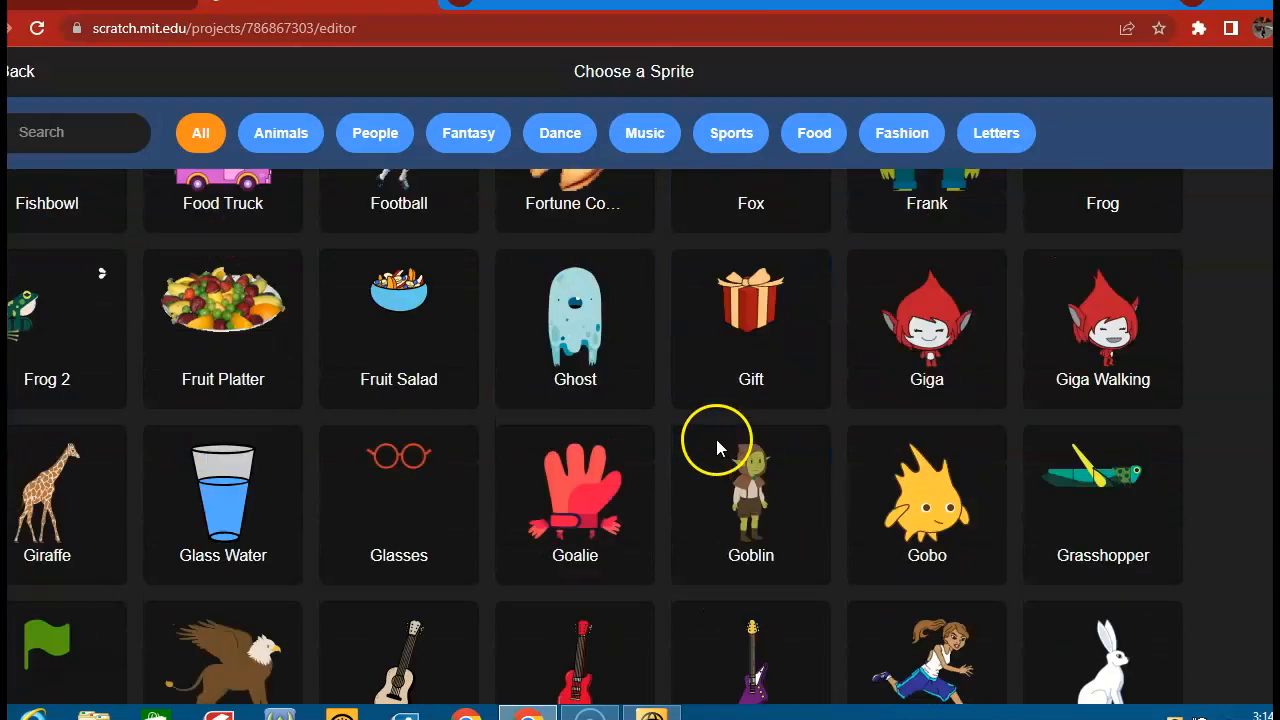
{"action": "scroll", "coordinate": [716, 450], "scroll_direction": "down", "scroll_amount": 2}
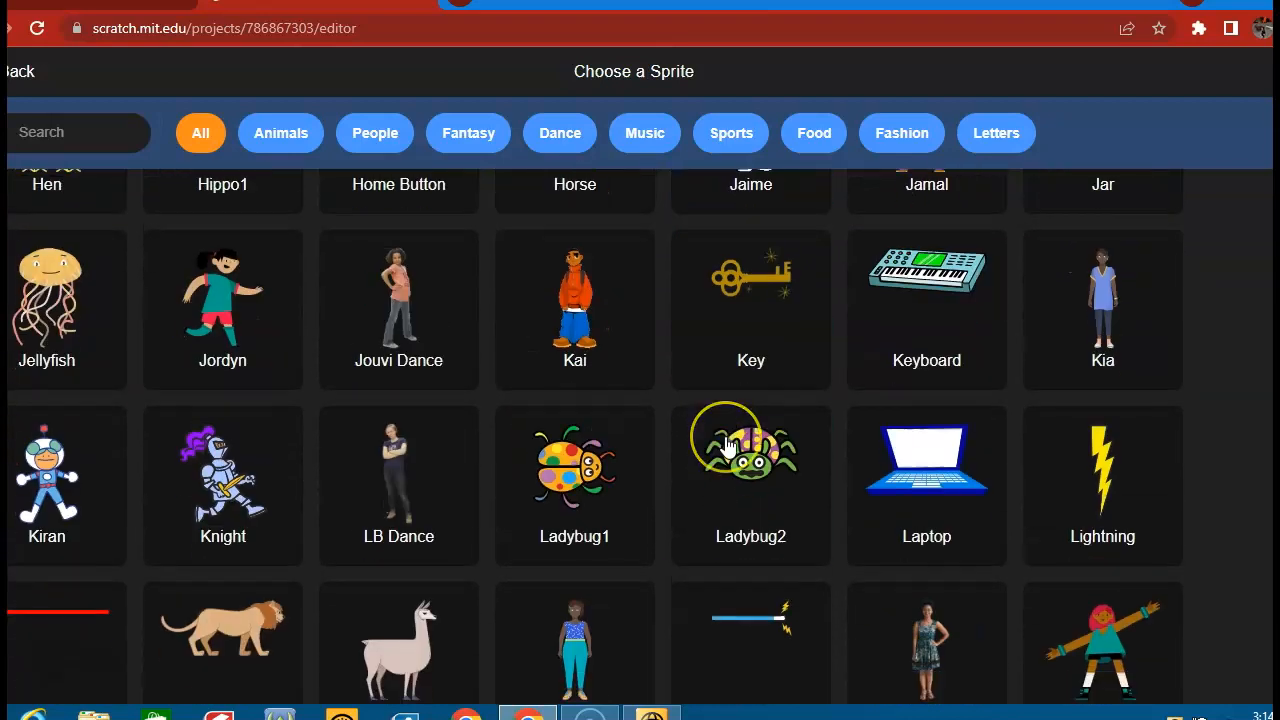
{"action": "scroll", "coordinate": [790, 465], "scroll_direction": "down", "scroll_amount": 3}
{"action": "scroll", "coordinate": [810, 470], "scroll_direction": "down", "scroll_amount": 3}
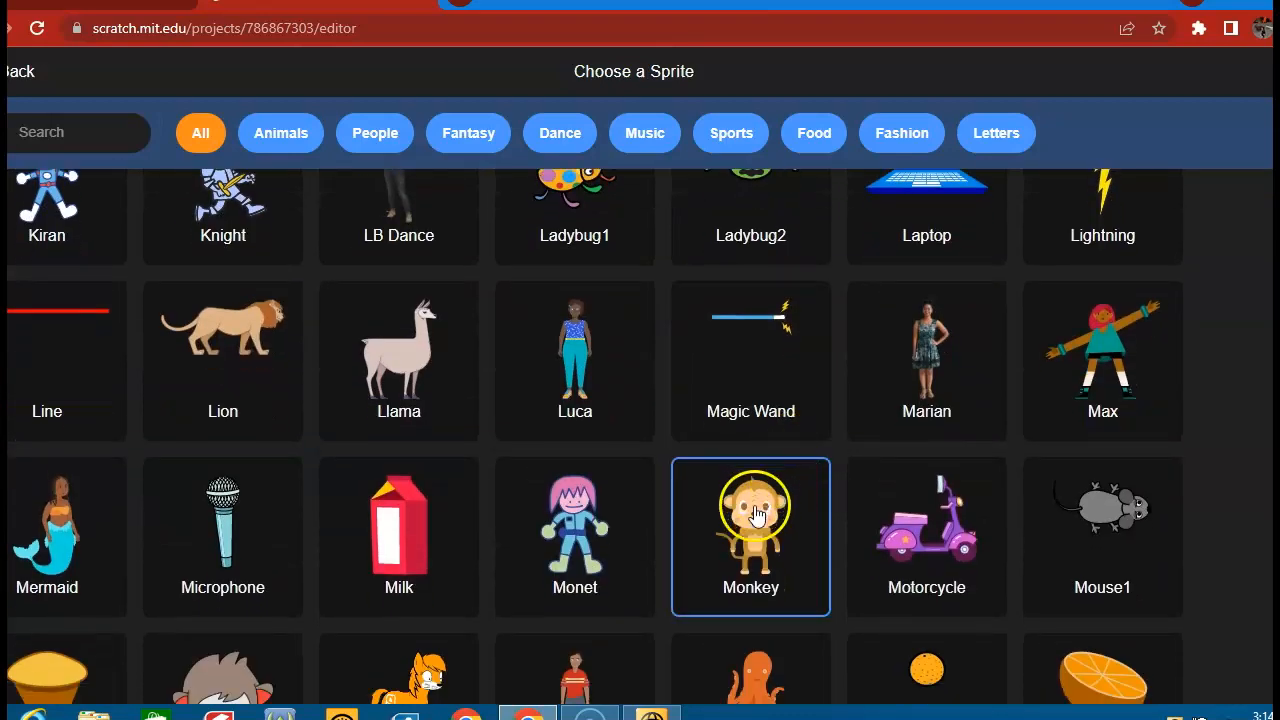
{"action": "left_click", "coordinate": [758, 314]}
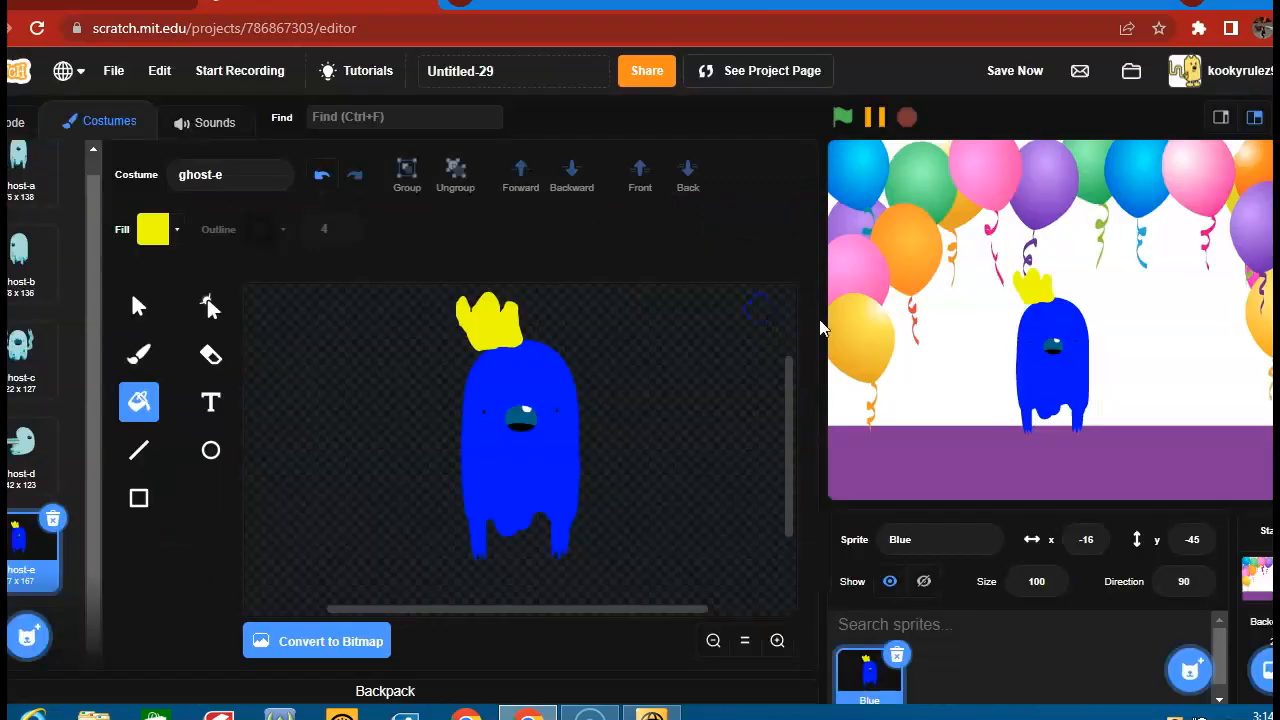
Move Blue further left on the stage and place the monkey beside it at about x -5, y -33
{"action": "left_click_drag", "start_coordinate": [1042, 357], "coordinate": [970, 366]}
{"action": "left_click_drag", "start_coordinate": [1150, 413], "coordinate": [1066, 396]}
Duplicate the monkey-a costume and rename the copy as monkey-d
{"action": "left_click", "coordinate": [108, 138]}
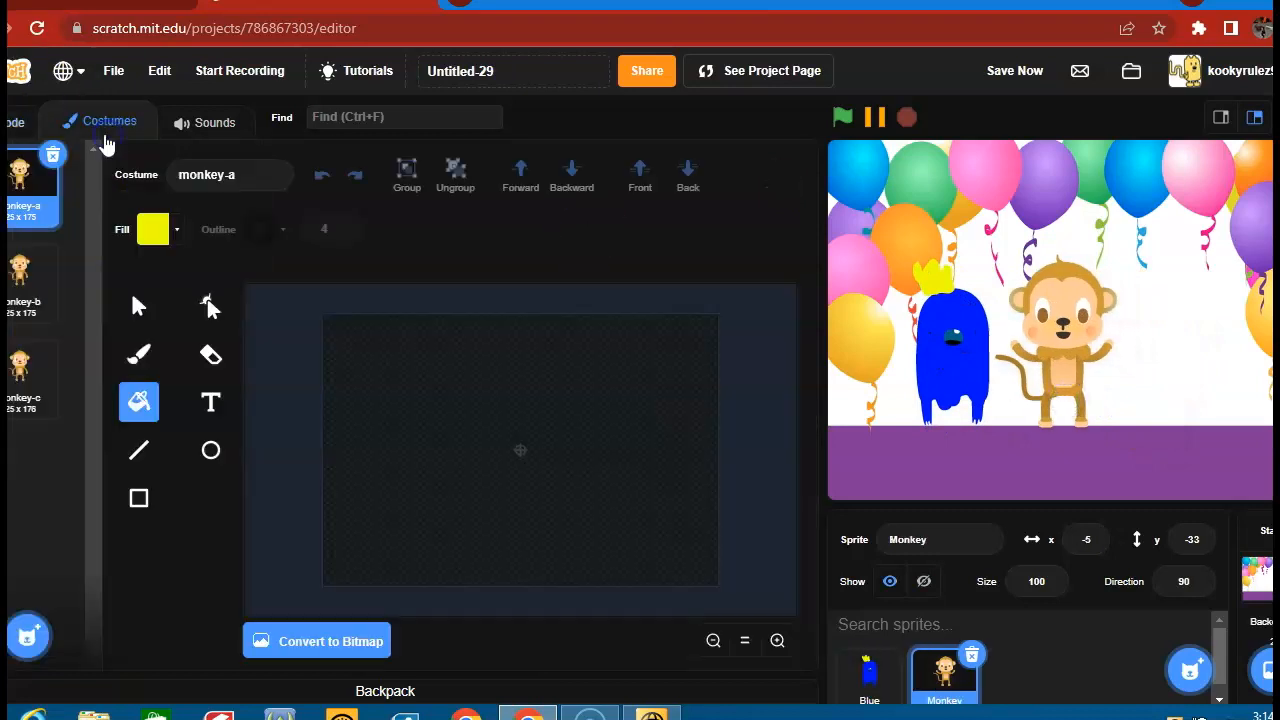
{"action": "right_click", "coordinate": [38, 160]}
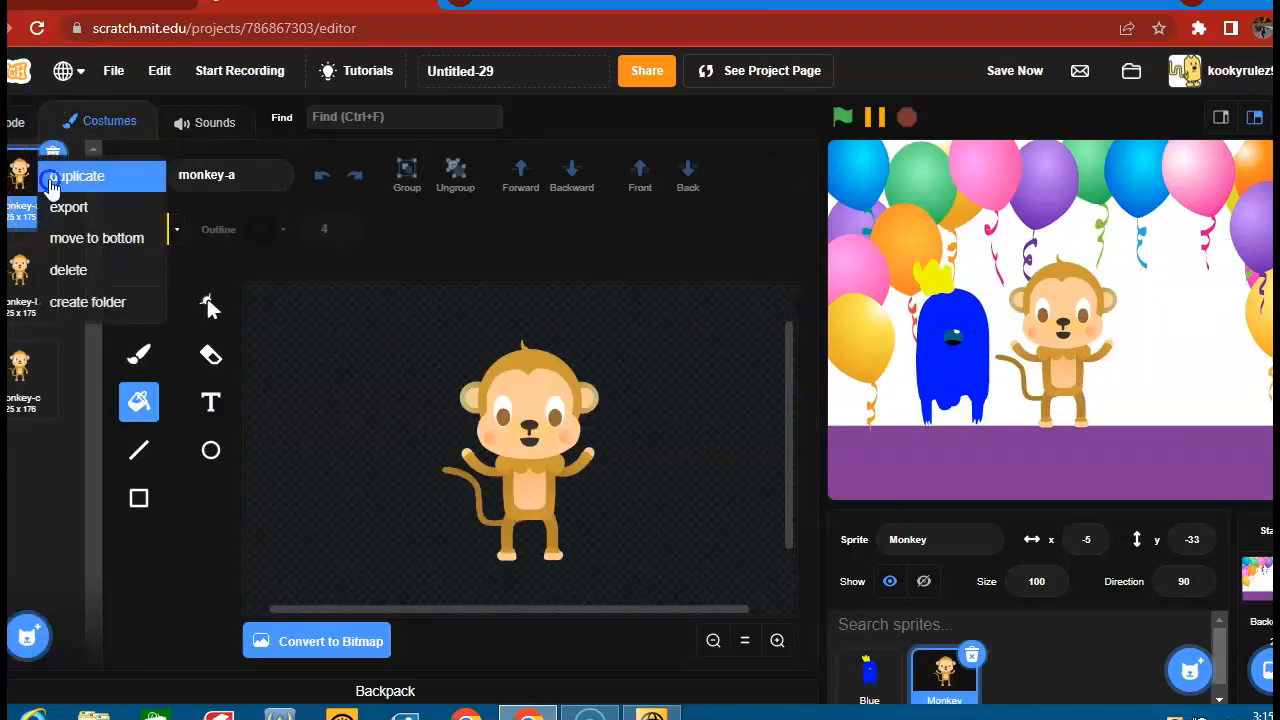
{"action": "left_click", "coordinate": [50, 176]}
{"action": "left_click", "coordinate": [253, 183]}
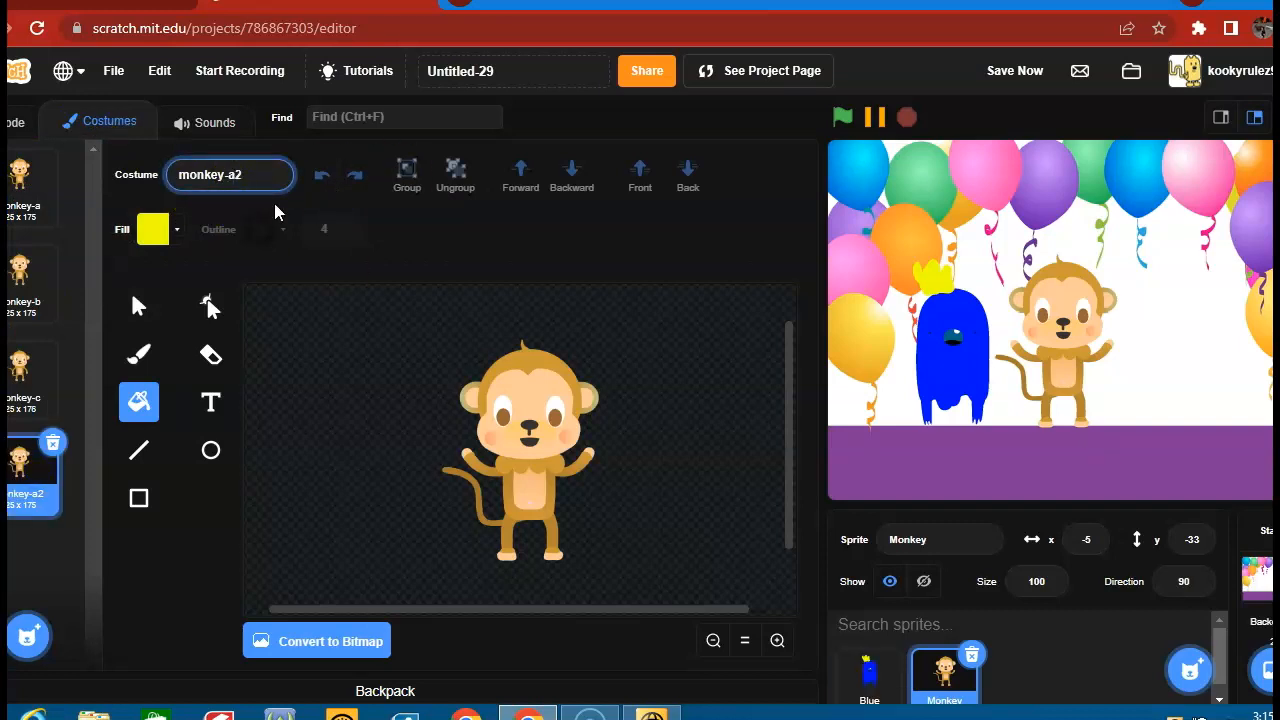
{"action": "left_click", "coordinate": [183, 536]}
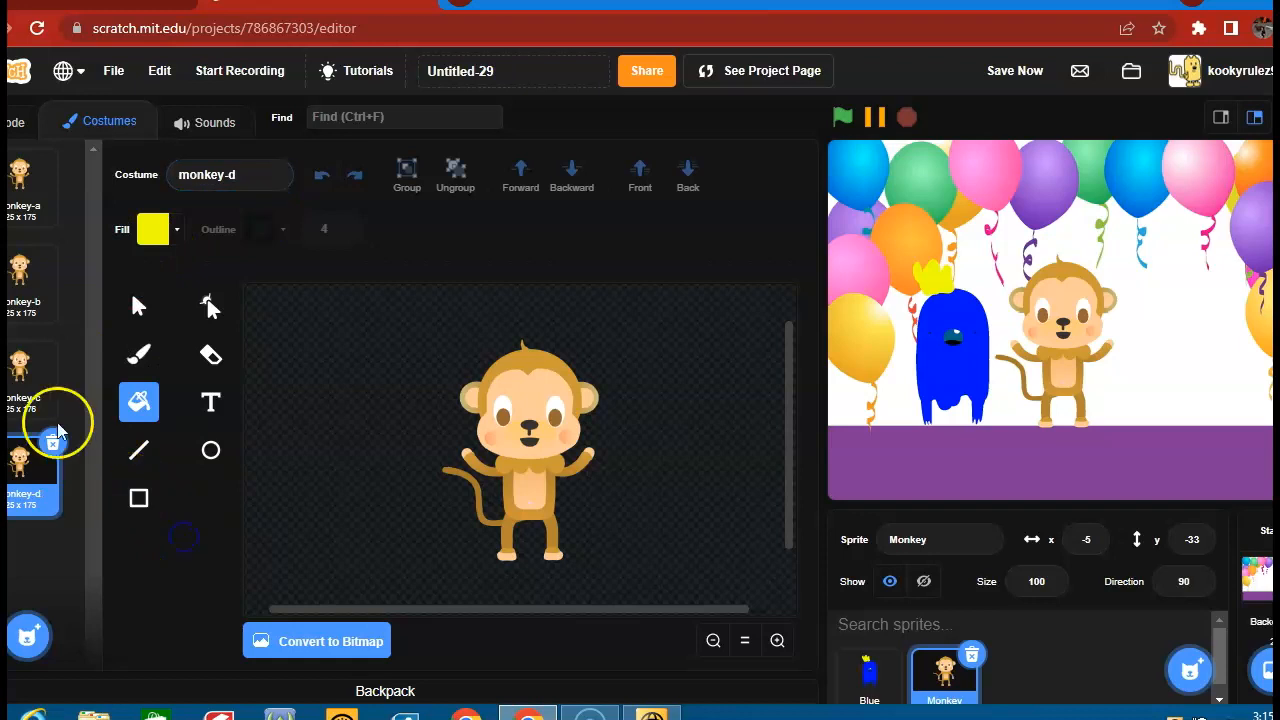
{"action": "left_click", "coordinate": [30, 282]}
{"action": "left_click", "coordinate": [30, 372]}
{"action": "left_click", "coordinate": [33, 492]}
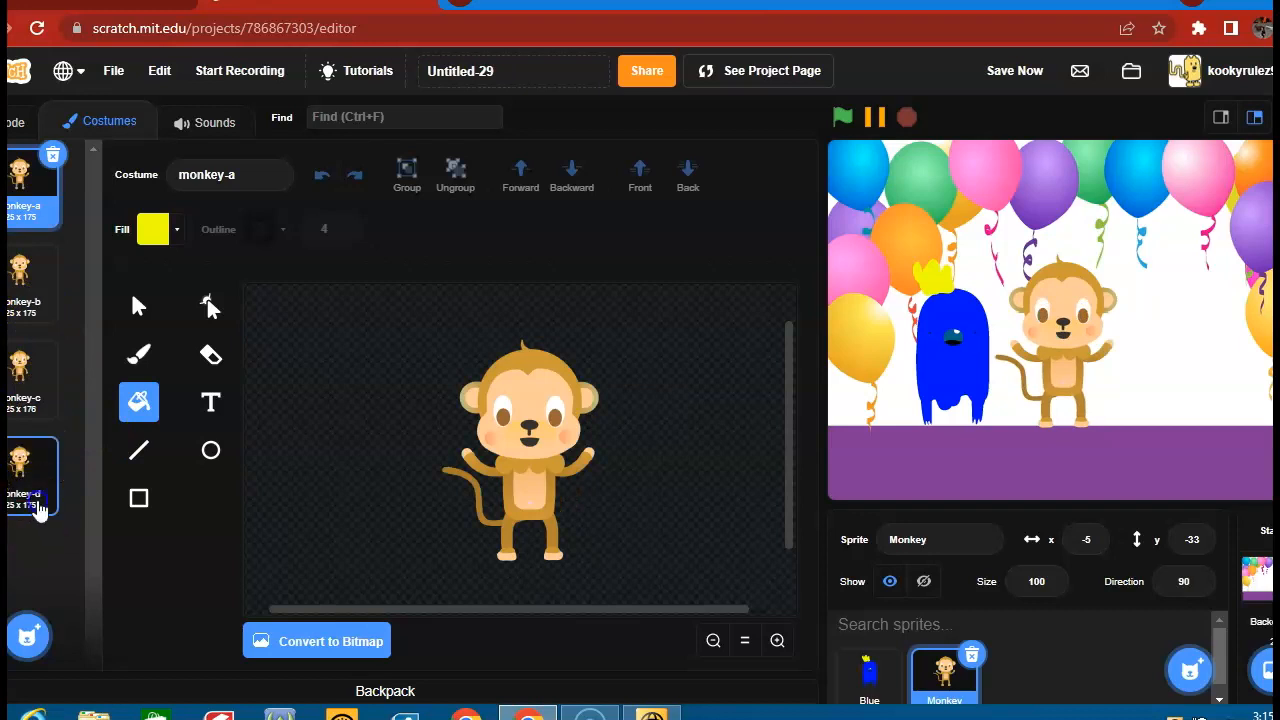
Fill the torso, legs, feet and one arm of the monkey-d costume with green, colour 33
{"action": "left_click", "coordinate": [140, 356]}
{"action": "left_click", "coordinate": [153, 229]}
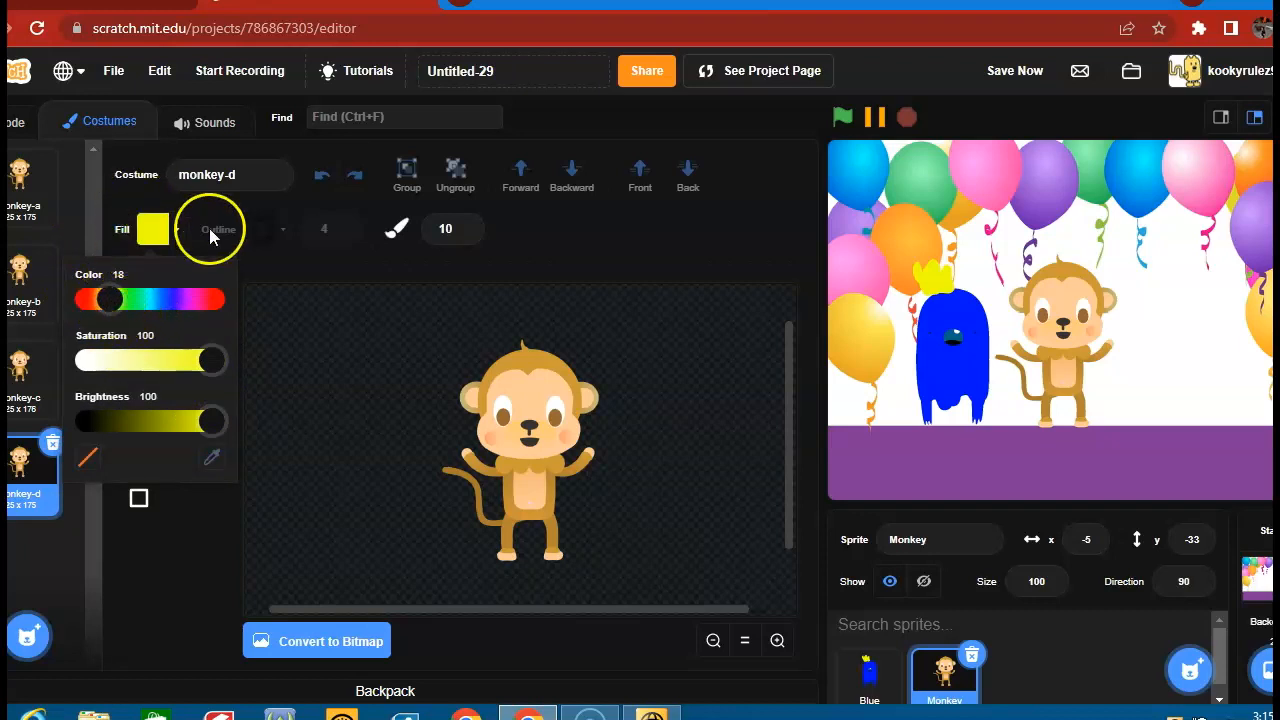
{"action": "left_click_drag", "start_coordinate": [115, 300], "coordinate": [128, 330]}
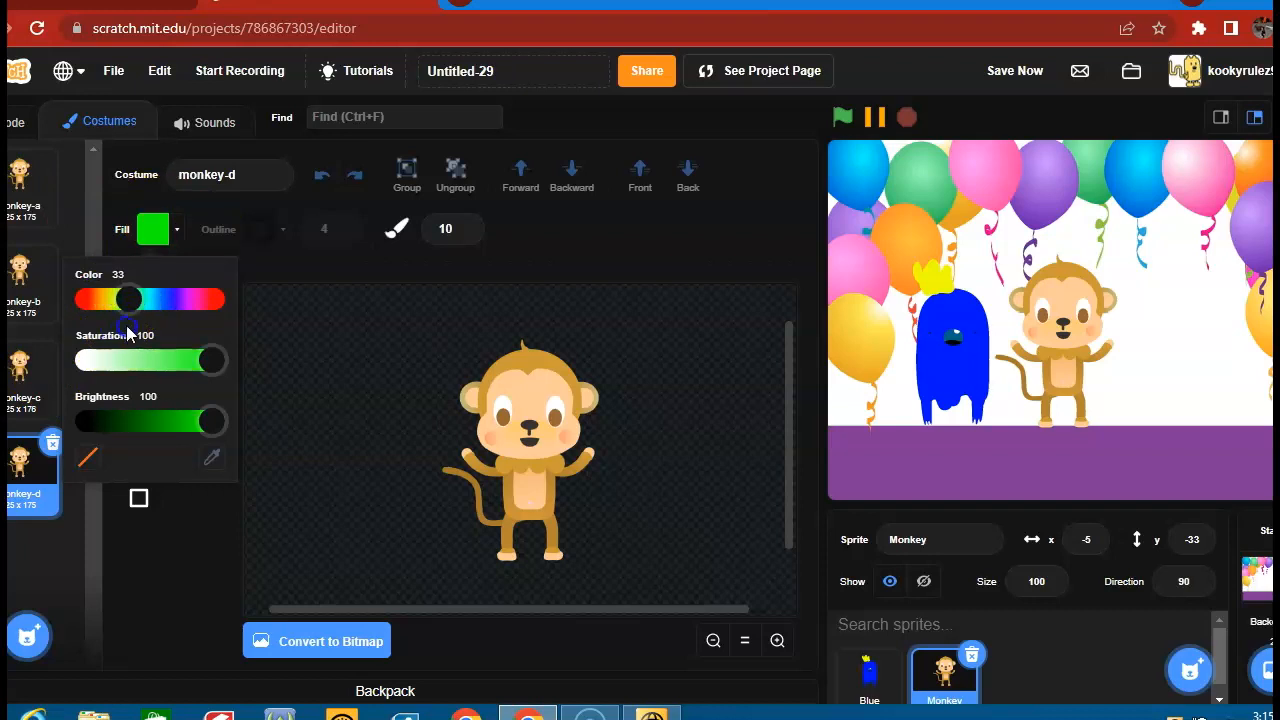
{"action": "left_click", "coordinate": [170, 533]}
{"action": "left_click", "coordinate": [139, 401]}
{"action": "left_click", "coordinate": [519, 489]}
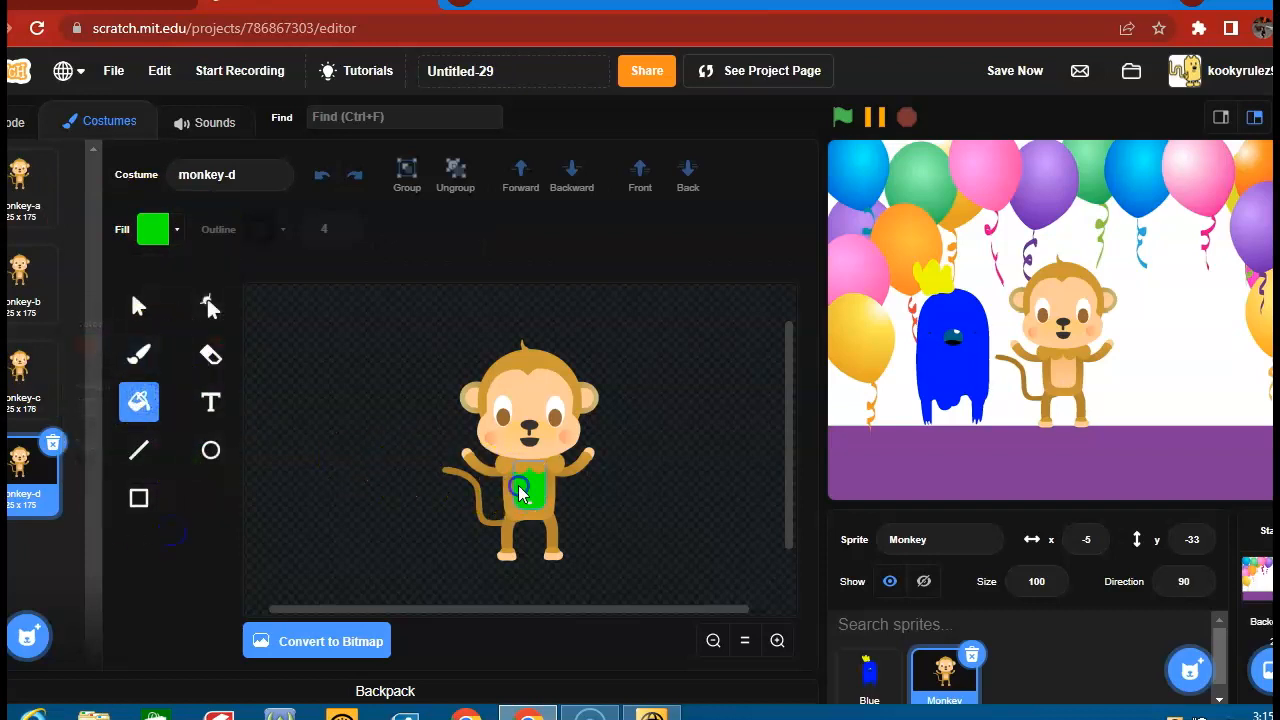
{"action": "left_click", "coordinate": [516, 493]}
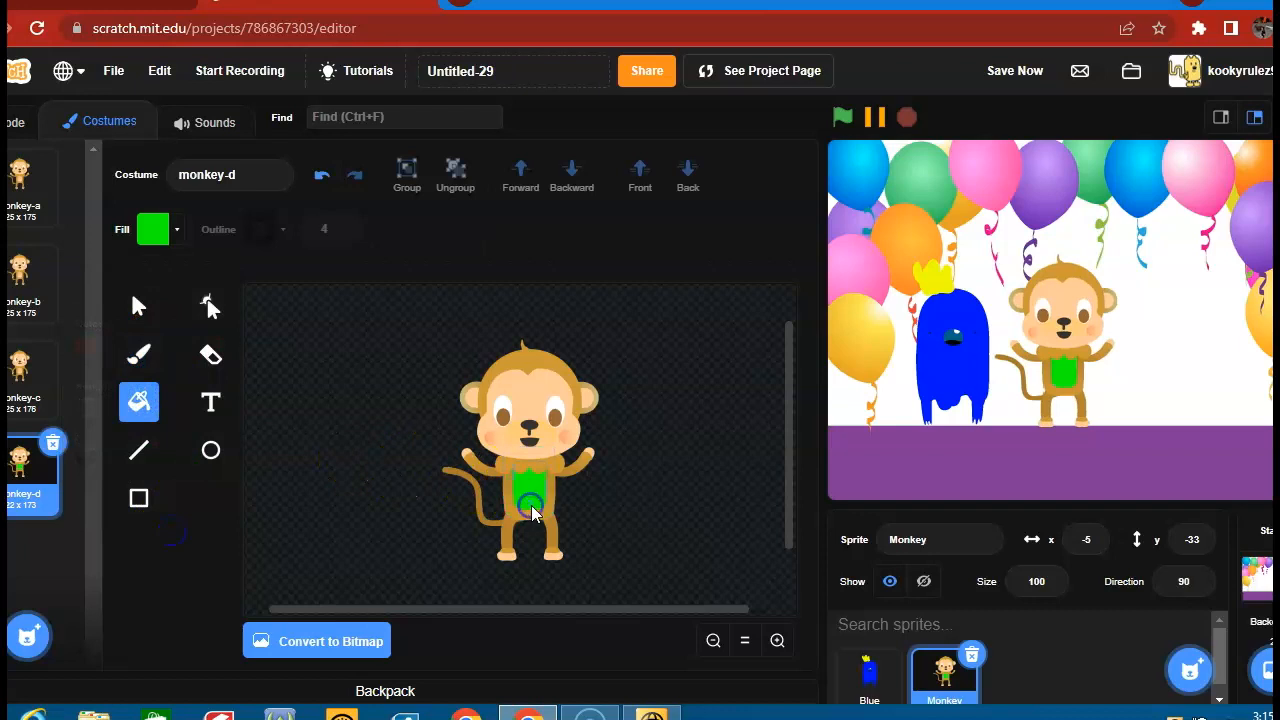
{"action": "left_click", "coordinate": [525, 512]}
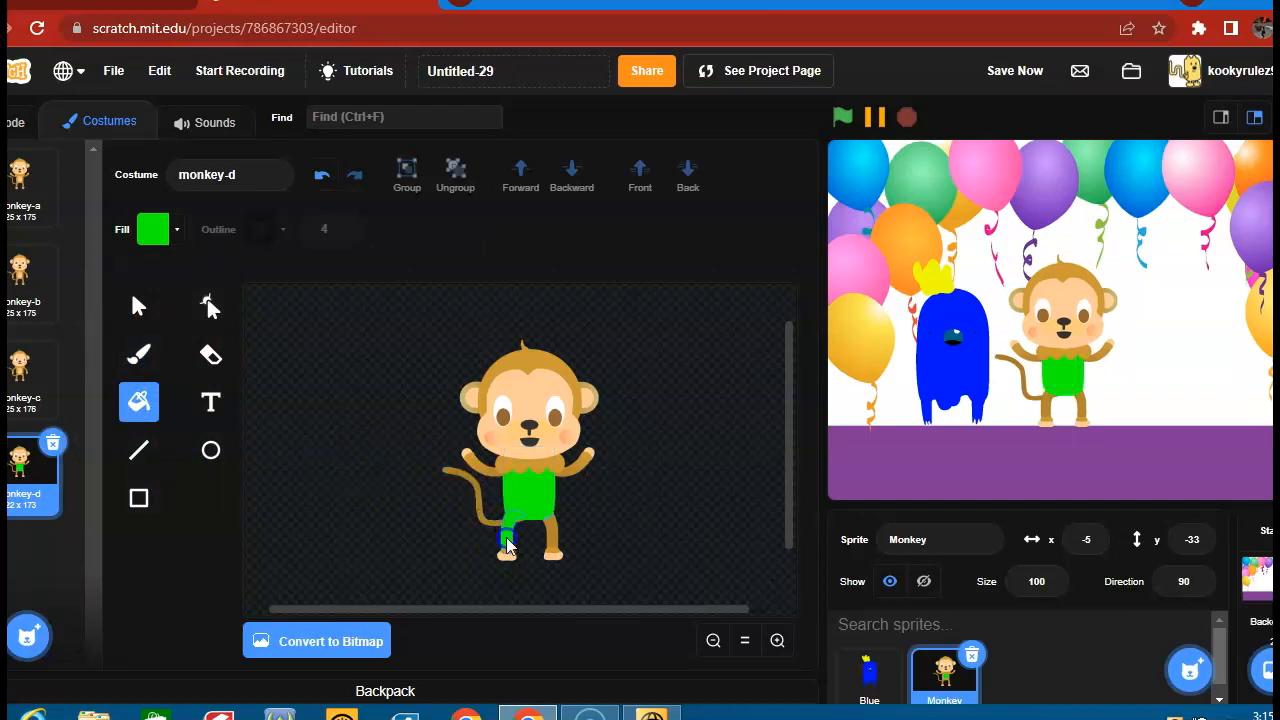
{"action": "left_click", "coordinate": [505, 555]}
{"action": "left_click", "coordinate": [554, 560]}
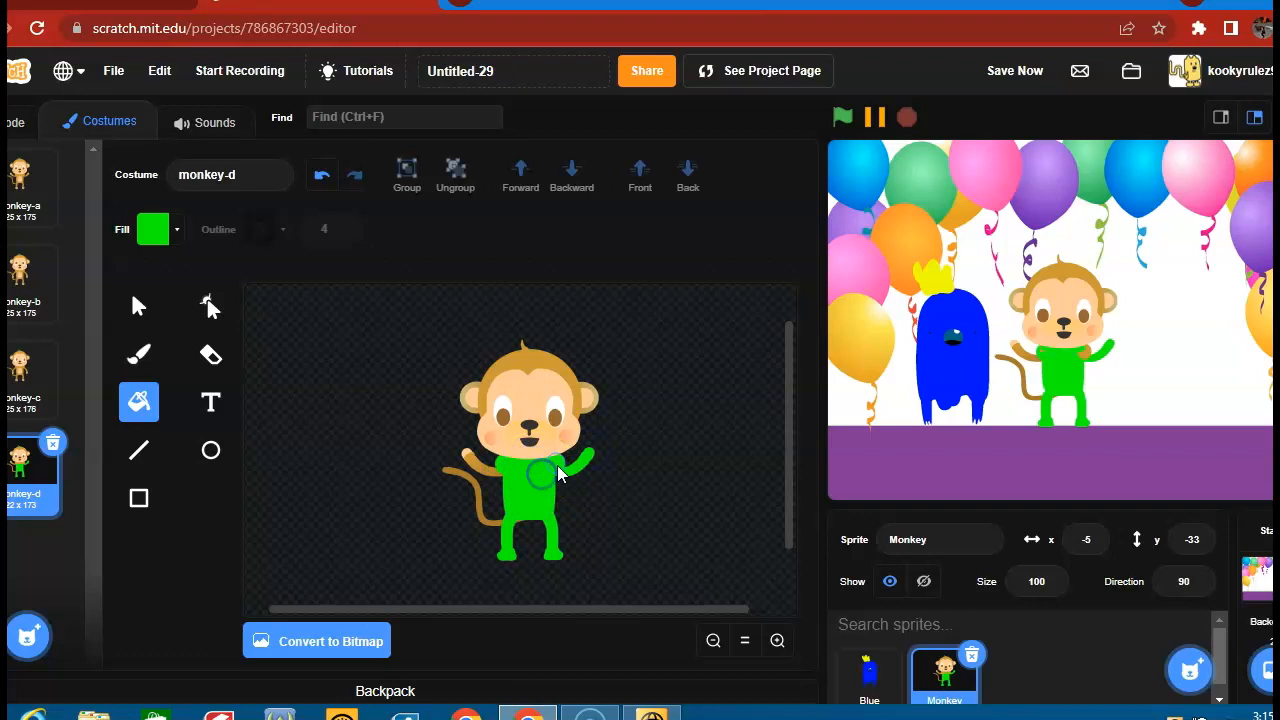
Fill the monkey's face, muzzle, cheeks, ears, remaining arm and tail green, and rename the Monkey sprite as Green
{"action": "left_click", "coordinate": [556, 418]}
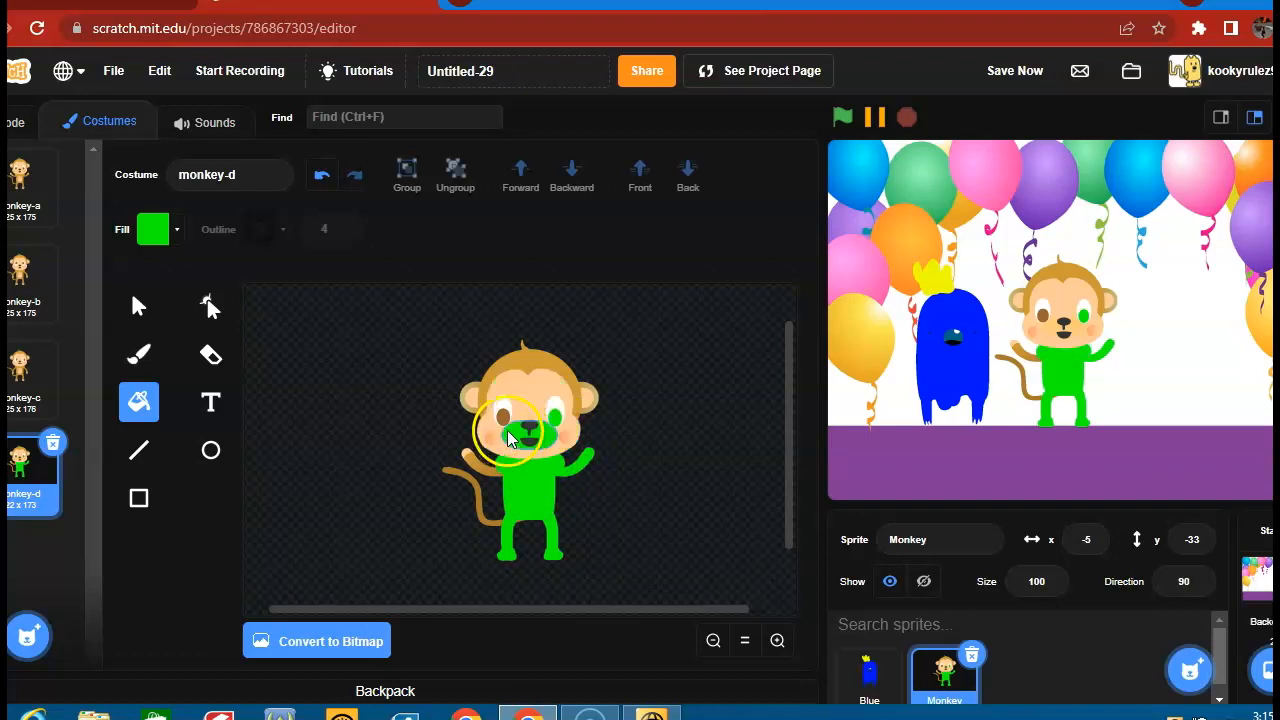
{"action": "left_click", "coordinate": [323, 193]}
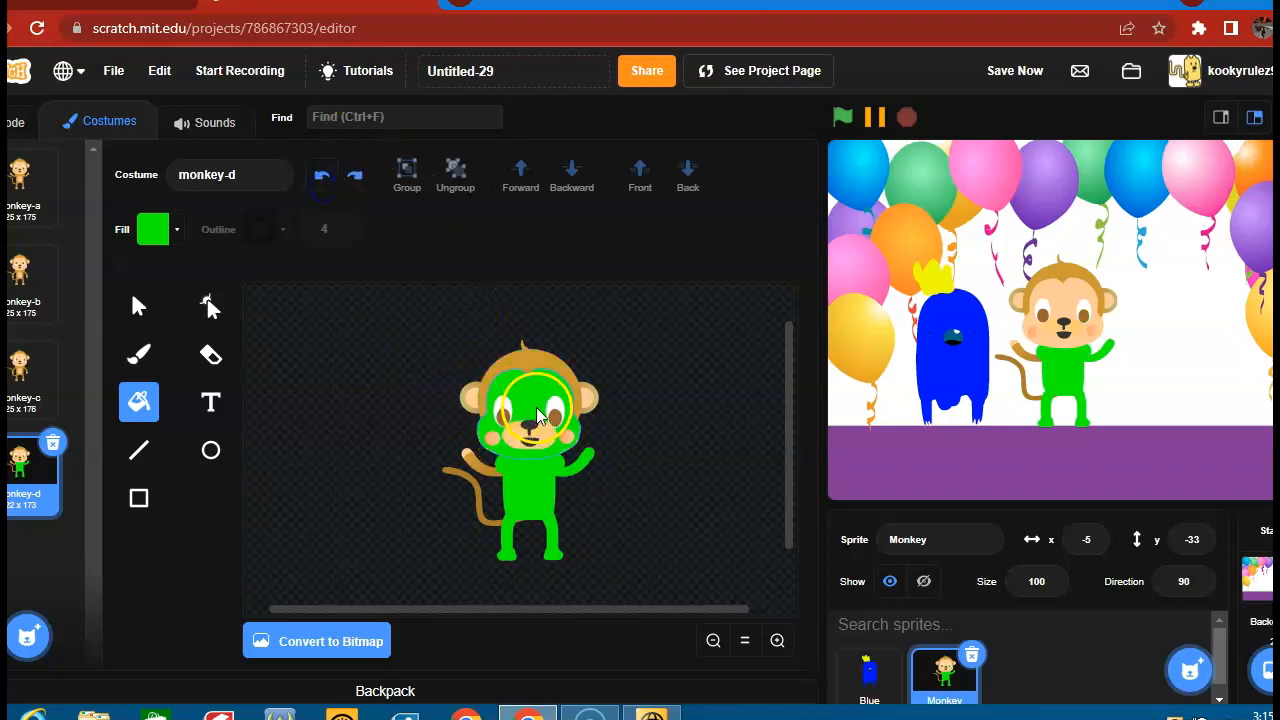
{"action": "left_click", "coordinate": [534, 452]}
{"action": "left_click", "coordinate": [321, 176]}
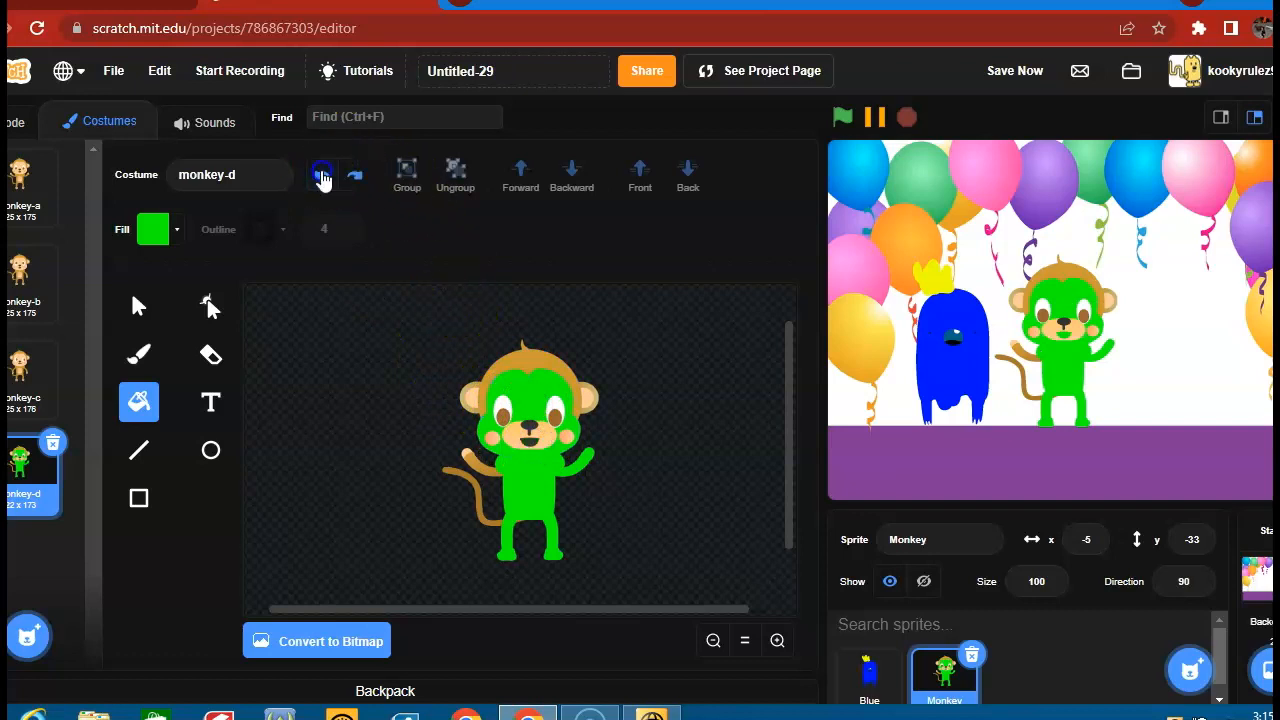
{"action": "left_click", "coordinate": [508, 434]}
{"action": "left_click", "coordinate": [492, 440]}
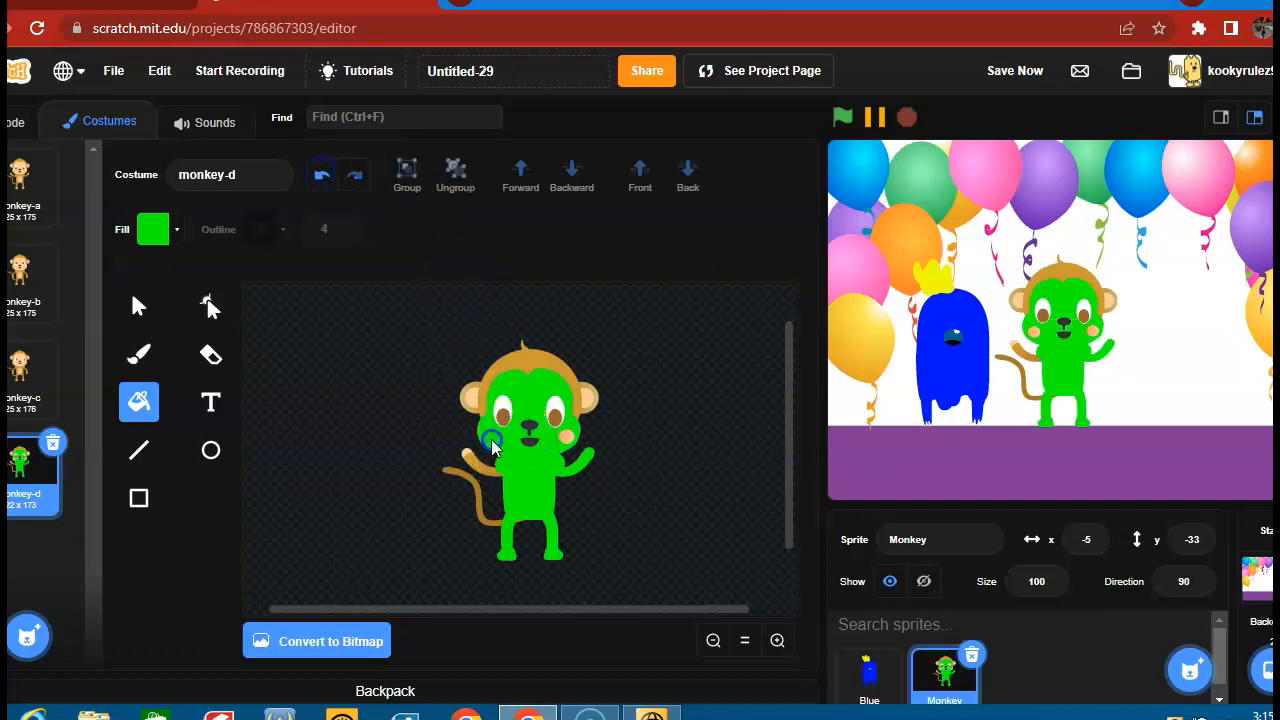
{"action": "left_click", "coordinate": [564, 439]}
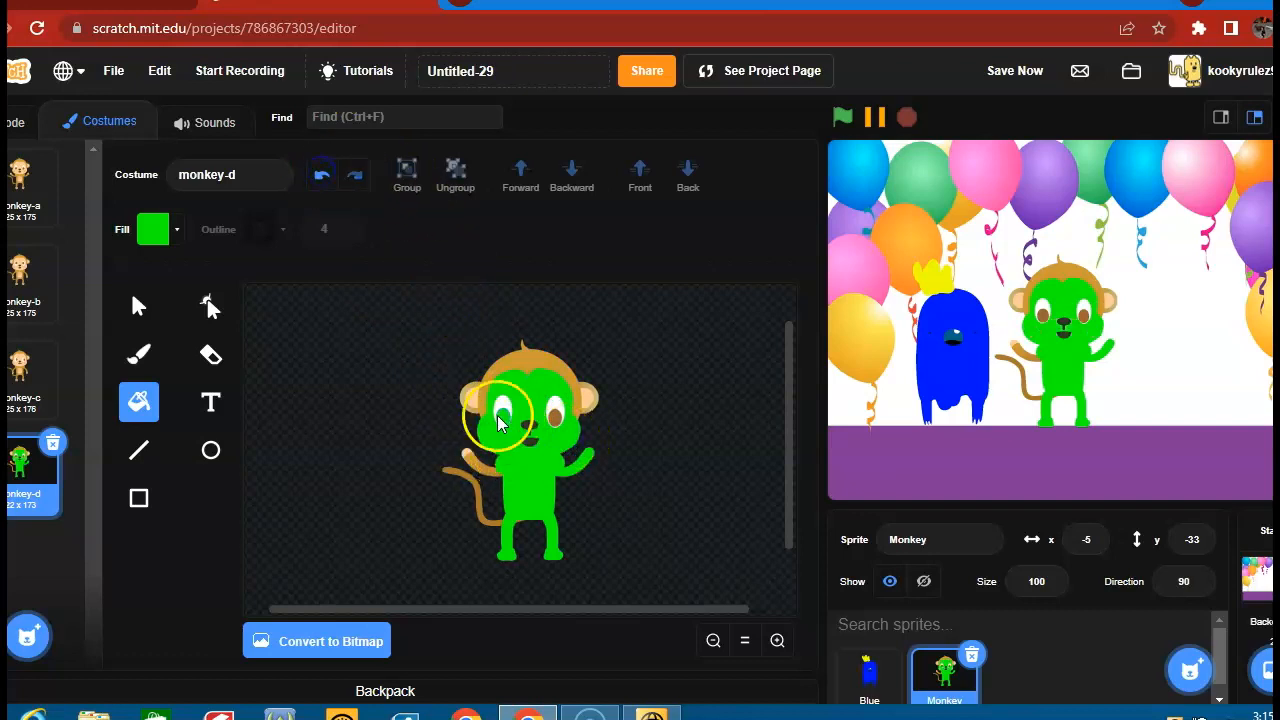
{"action": "left_click", "coordinate": [583, 410]}
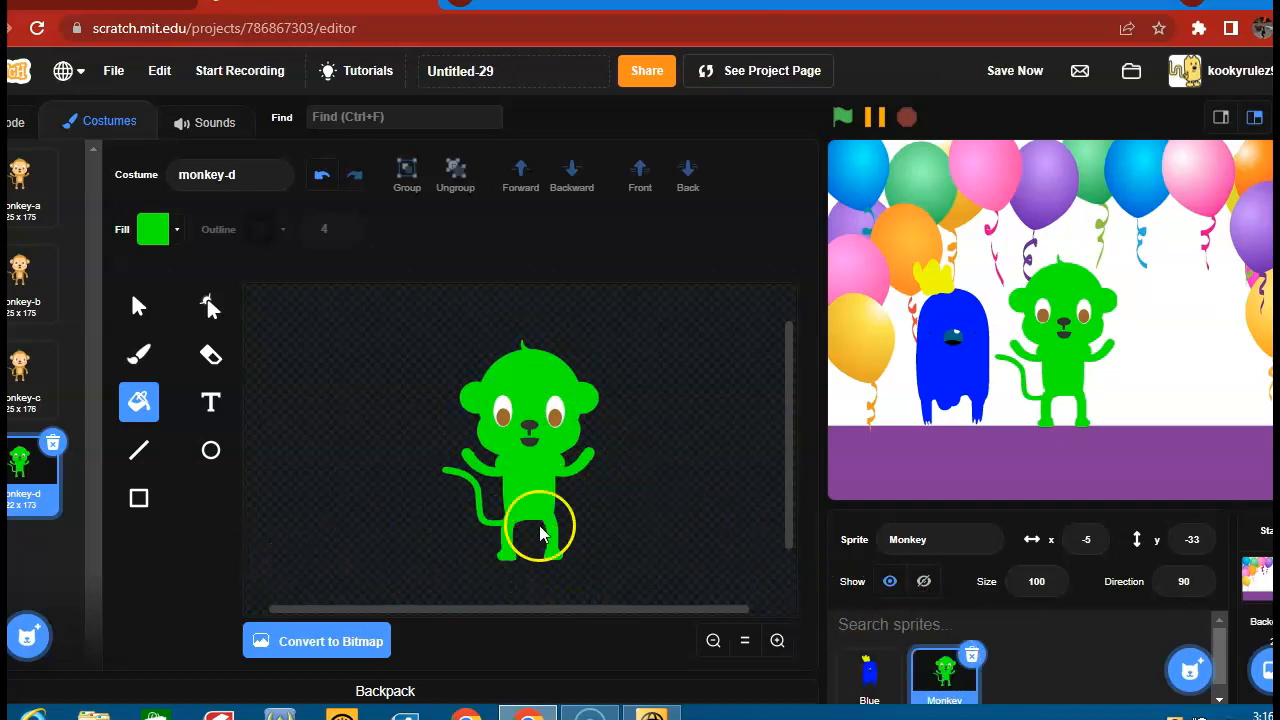
{"action": "left_click", "coordinate": [935, 539]}
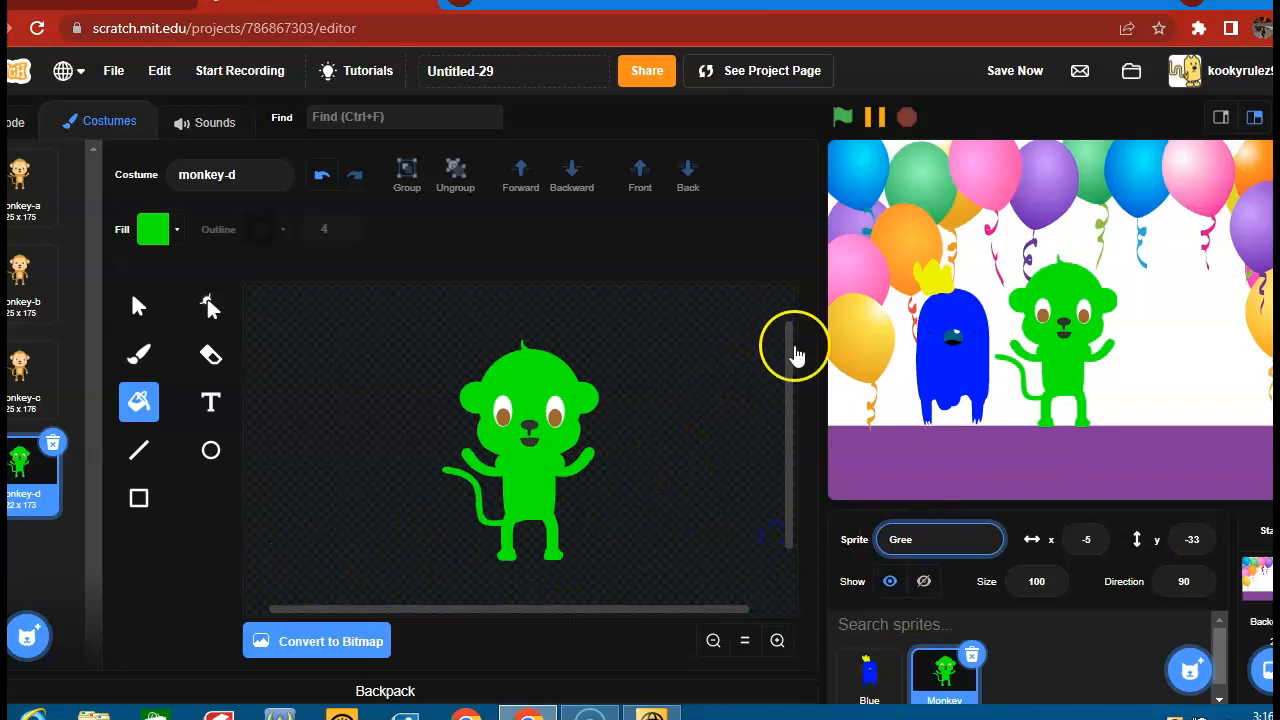
{"action": "left_click", "coordinate": [1178, 466]}
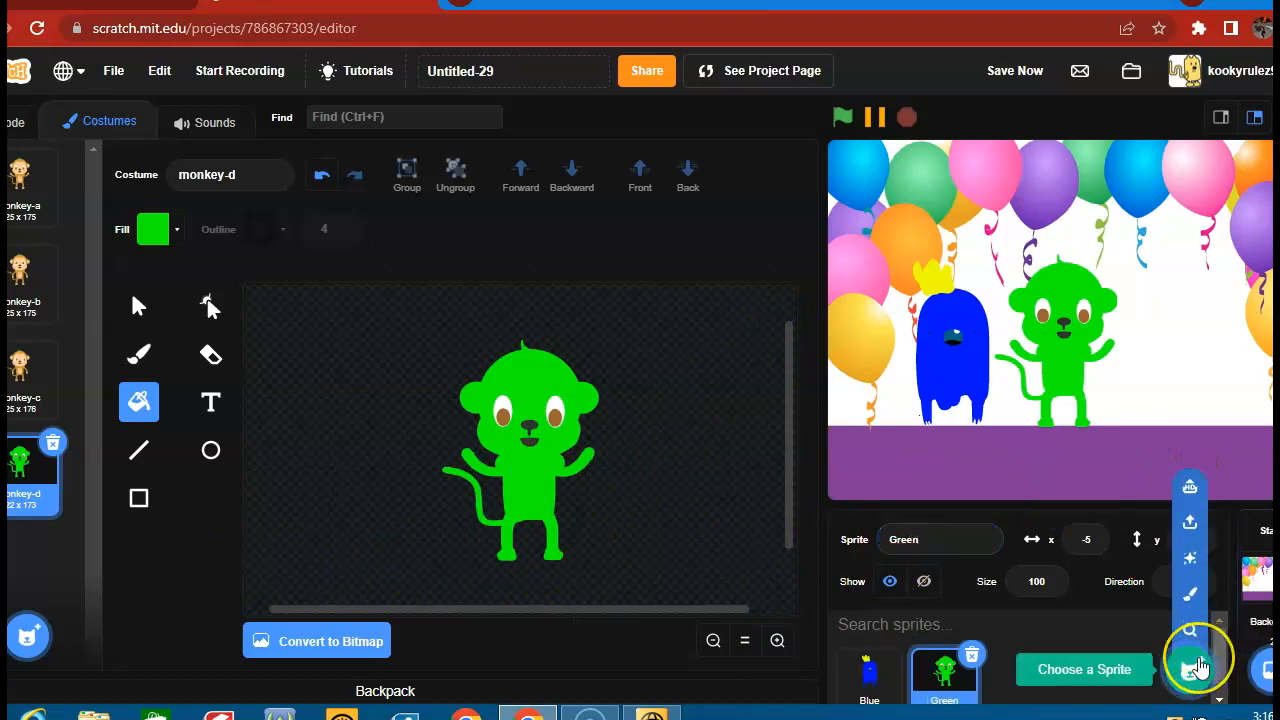
Add the Chick sprite from the sprite library and place it beside the monkey at about x 75, y -70
{"action": "left_click", "coordinate": [1197, 668]}
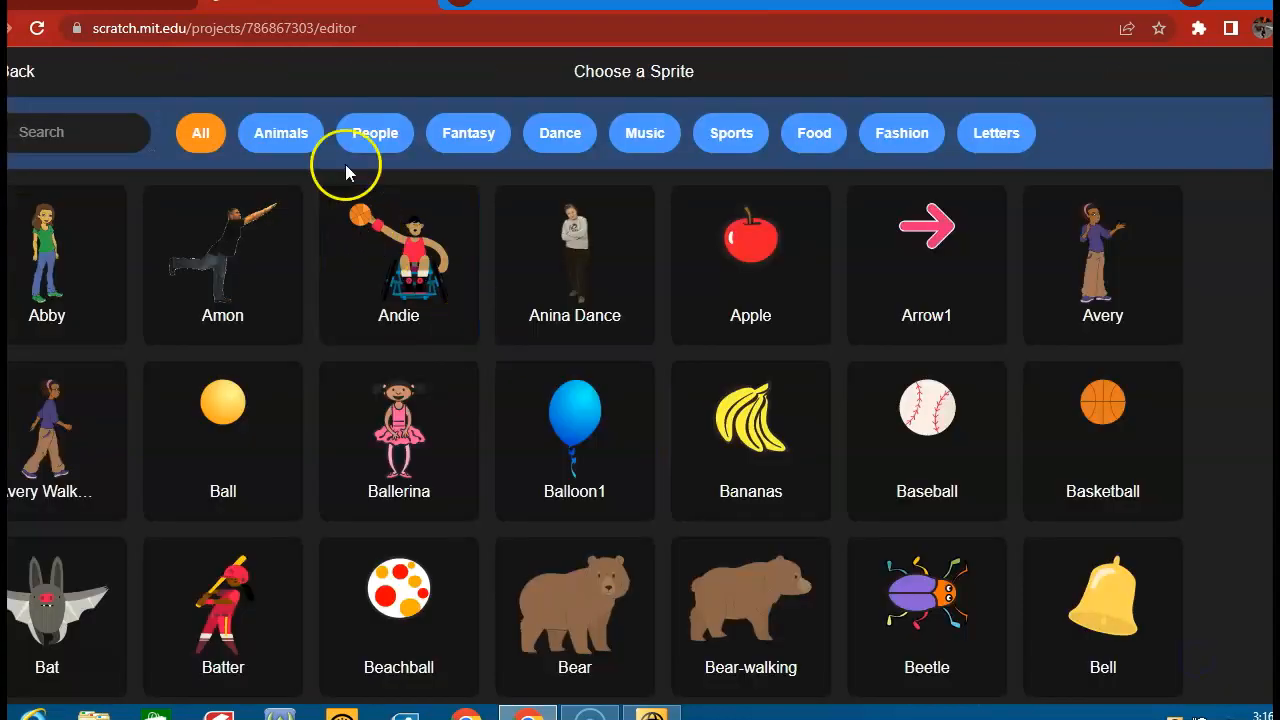
{"action": "scroll", "coordinate": [609, 287], "scroll_direction": "down", "scroll_amount": 4}
{"action": "scroll", "coordinate": [609, 287], "scroll_direction": "down", "scroll_amount": 5}
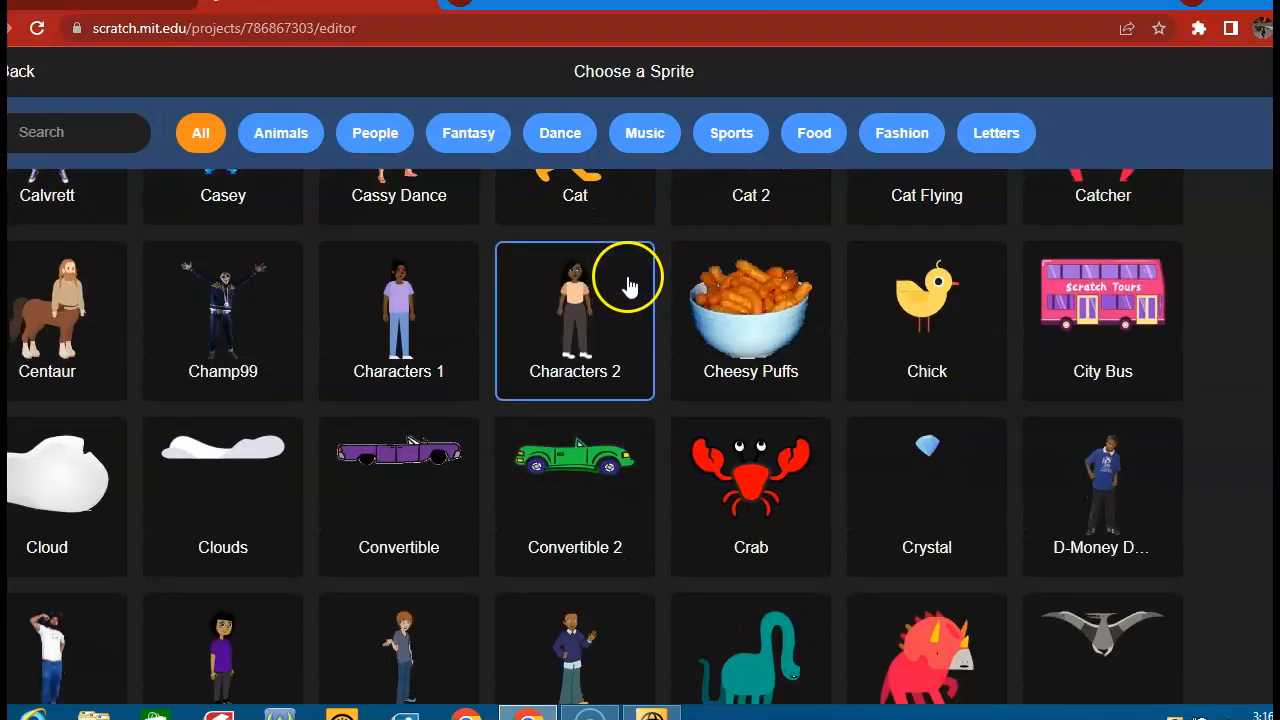
{"action": "scroll", "coordinate": [866, 355], "scroll_direction": "down", "scroll_amount": 9}
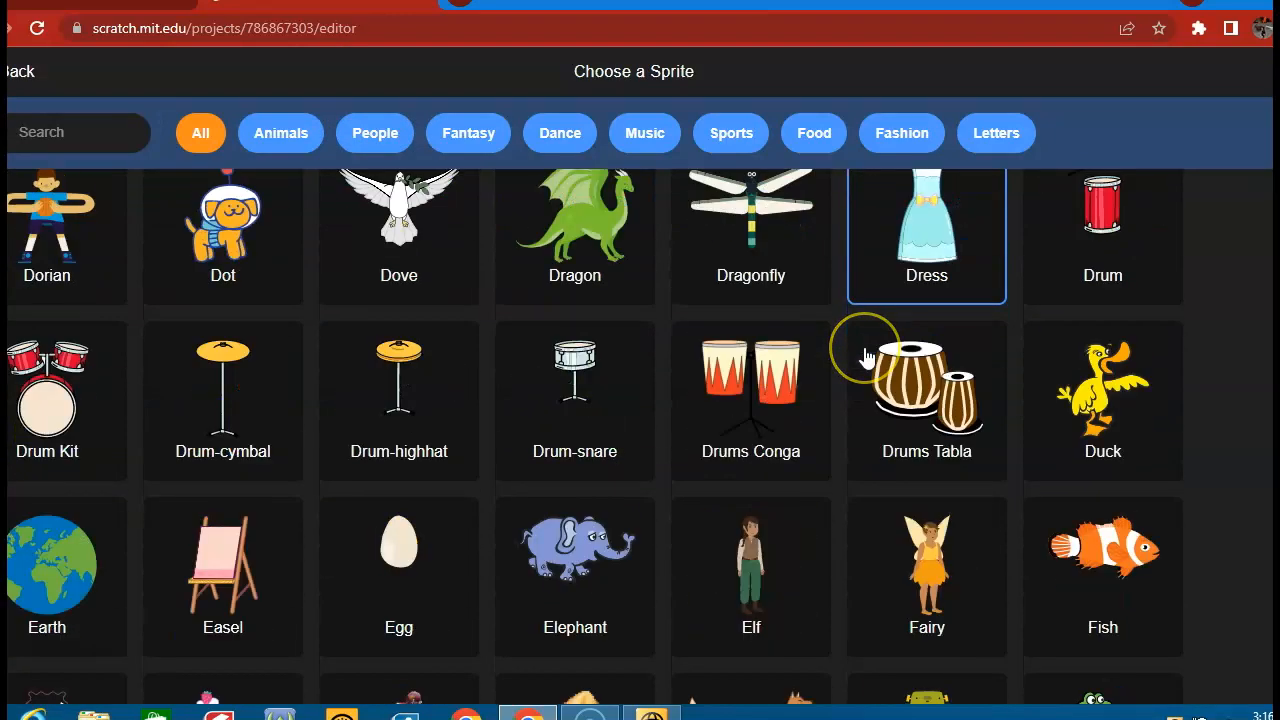
{"action": "scroll", "coordinate": [861, 350], "scroll_direction": "down", "scroll_amount": 2}
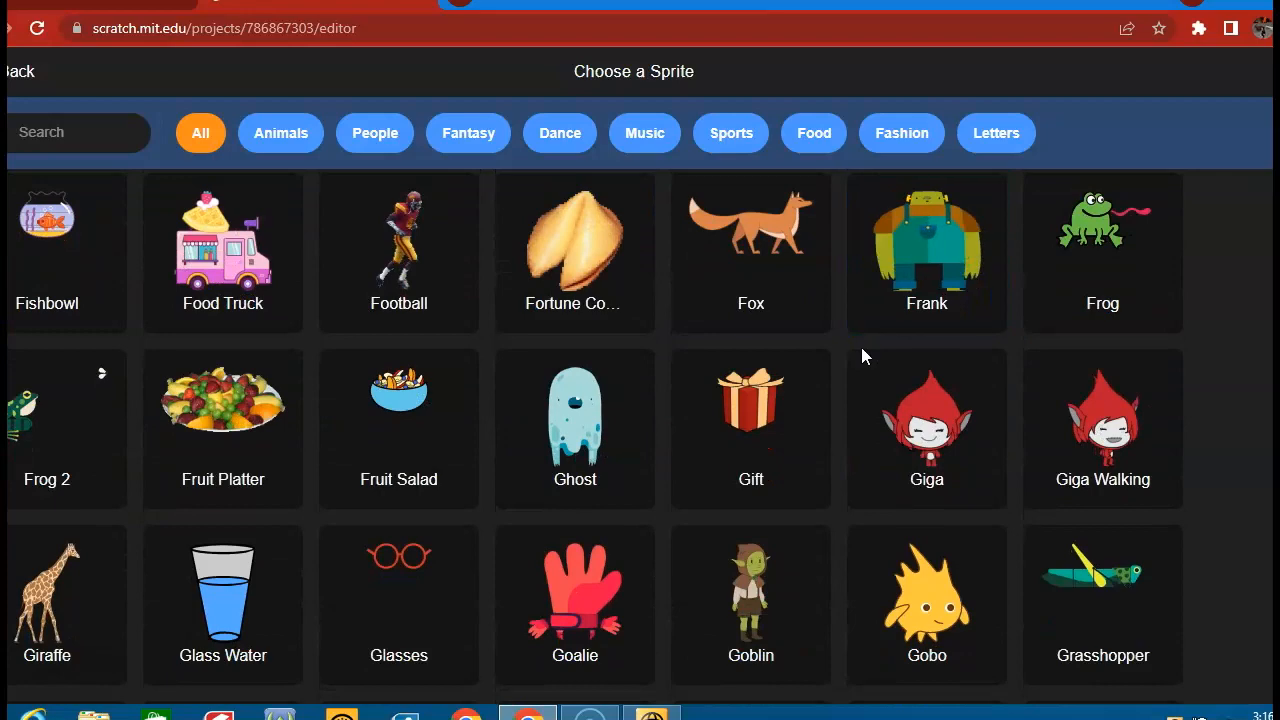
{"action": "scroll", "coordinate": [873, 358], "scroll_direction": "up", "scroll_amount": 8}
{"action": "scroll", "coordinate": [873, 358], "scroll_direction": "up", "scroll_amount": 7}
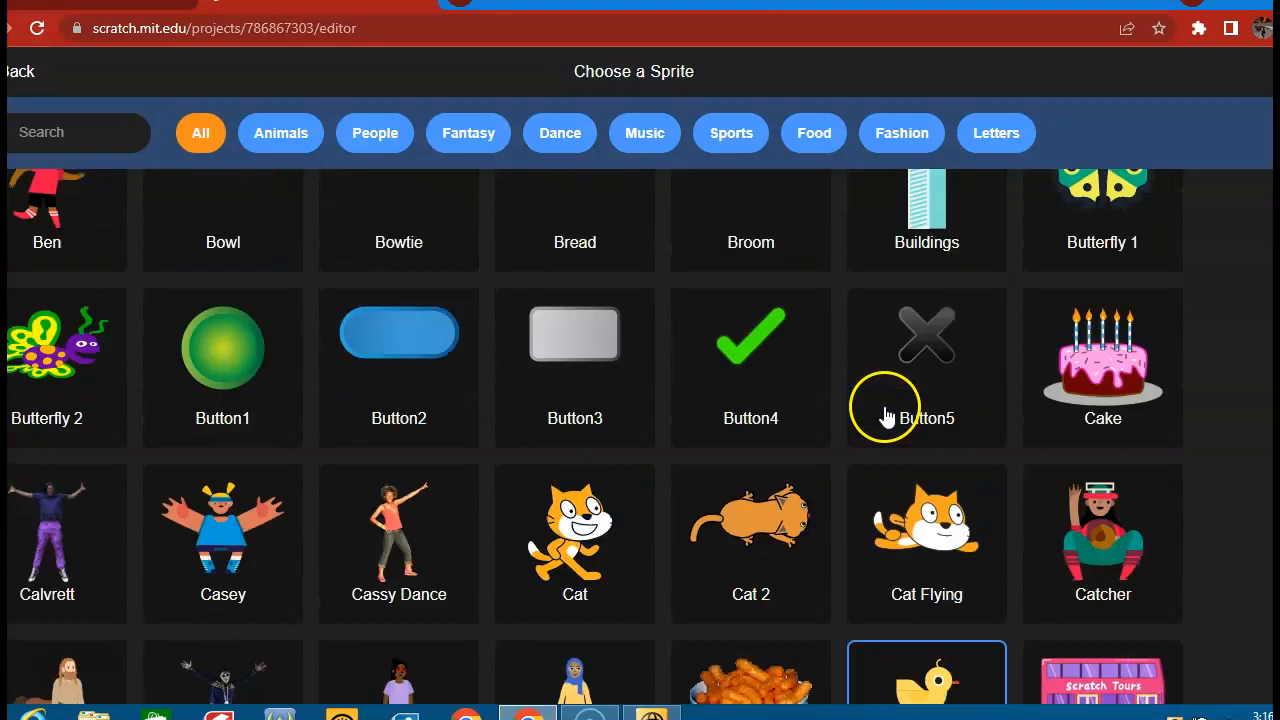
{"action": "scroll", "coordinate": [915, 640], "scroll_direction": "down", "scroll_amount": 1}
{"action": "left_click", "coordinate": [930, 595]}
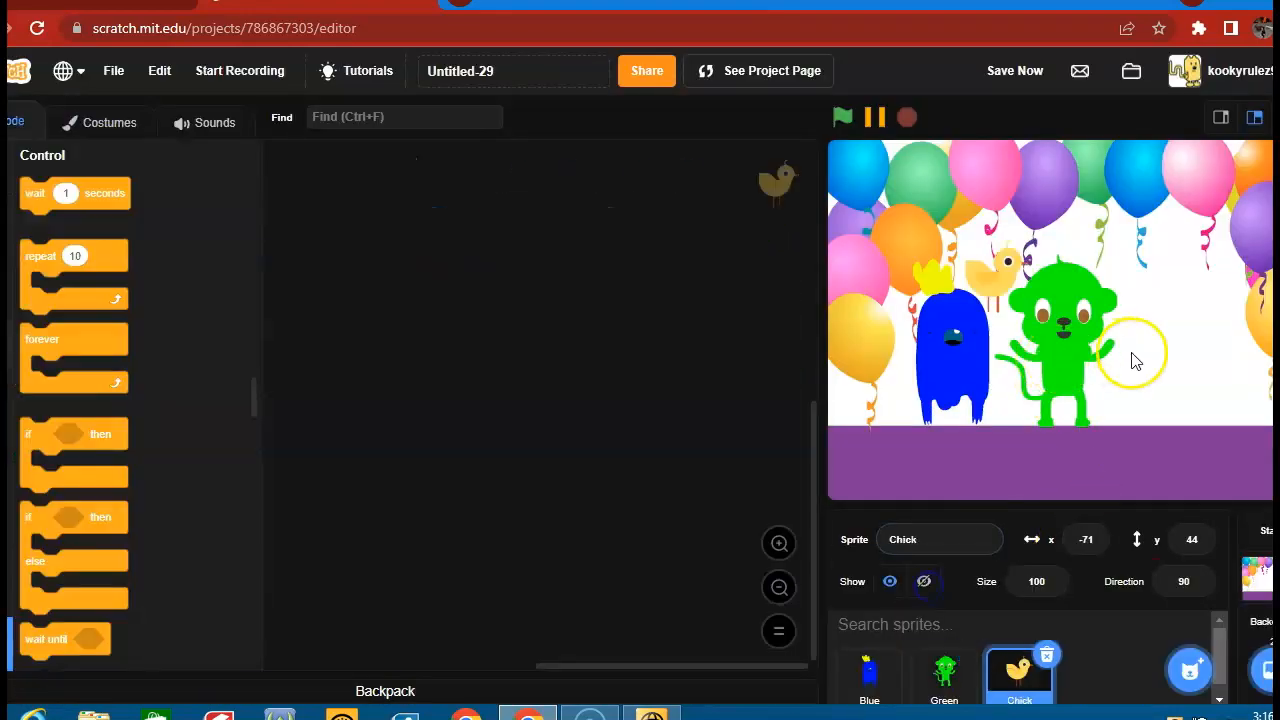
{"action": "left_click_drag", "start_coordinate": [994, 273], "coordinate": [1140, 387]}
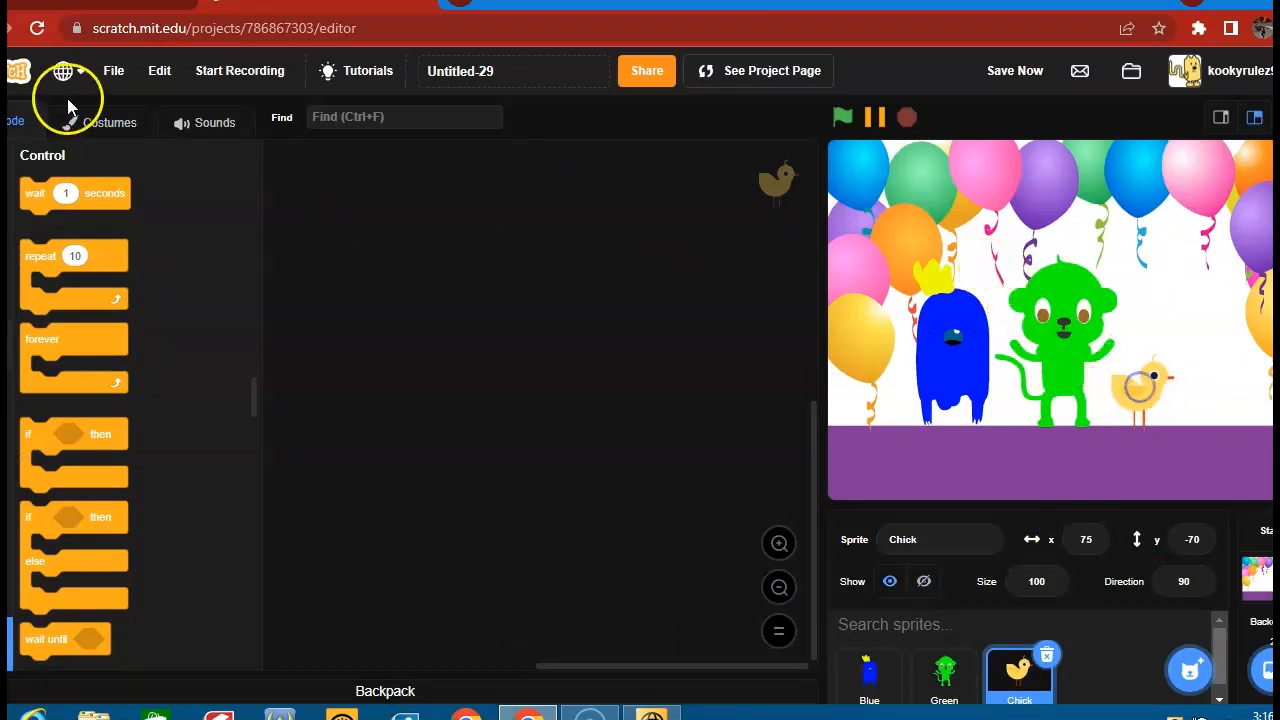
Duplicate the chick-a costume, and rename the copy as chick-d
{"action": "left_click", "coordinate": [110, 124]}
{"action": "right_click", "coordinate": [28, 200]}
{"action": "left_click", "coordinate": [57, 229]}
{"action": "left_click_drag", "start_coordinate": [40, 262], "coordinate": [62, 436]}
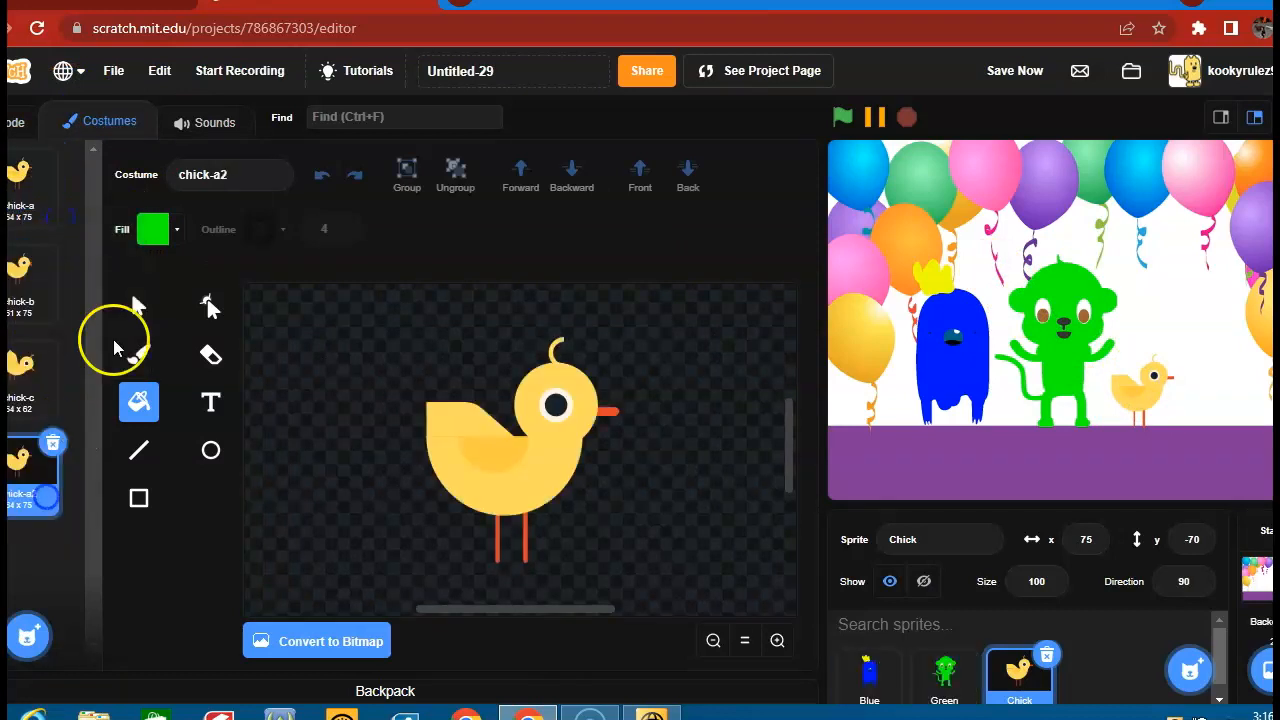
{"action": "left_click", "coordinate": [270, 184]}
{"action": "type", "text": "d"}
{"action": "left_click", "coordinate": [177, 350]}
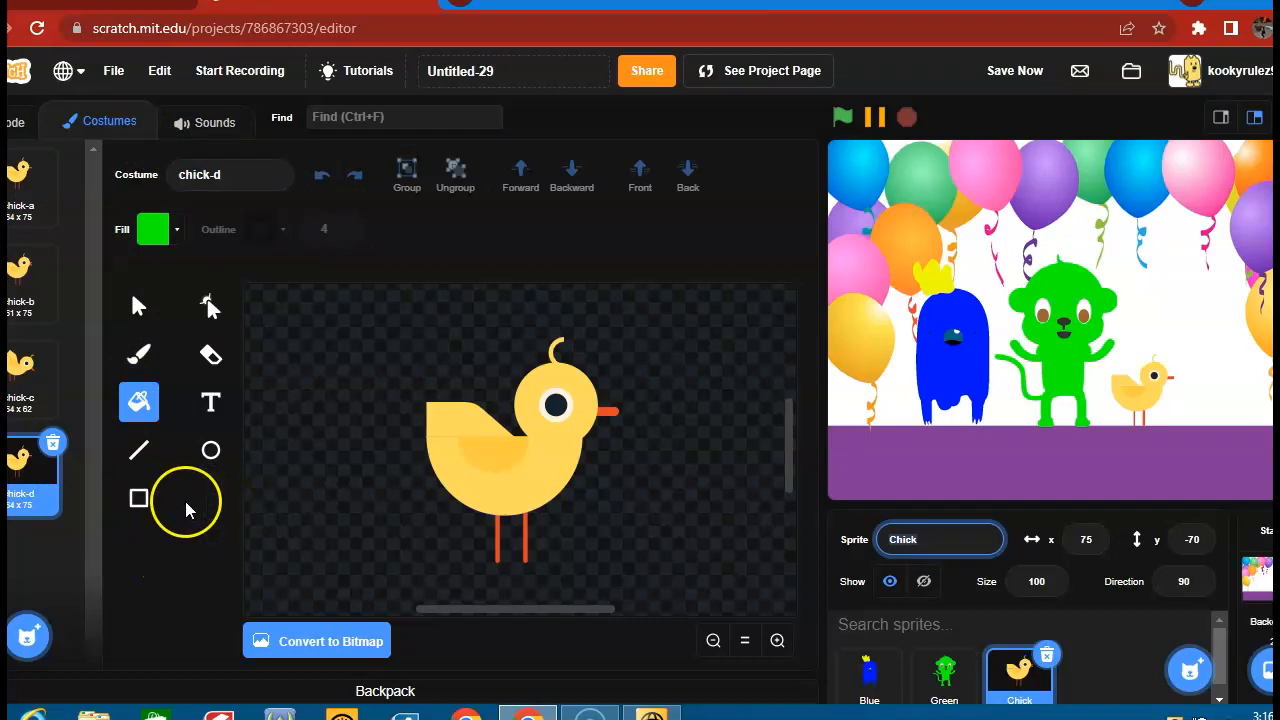
Fill the chick-d costume's body, wing, tail, head, crest, beak and legs with orange, colour 10
{"action": "left_click", "coordinate": [139, 354]}
{"action": "left_click", "coordinate": [170, 229]}
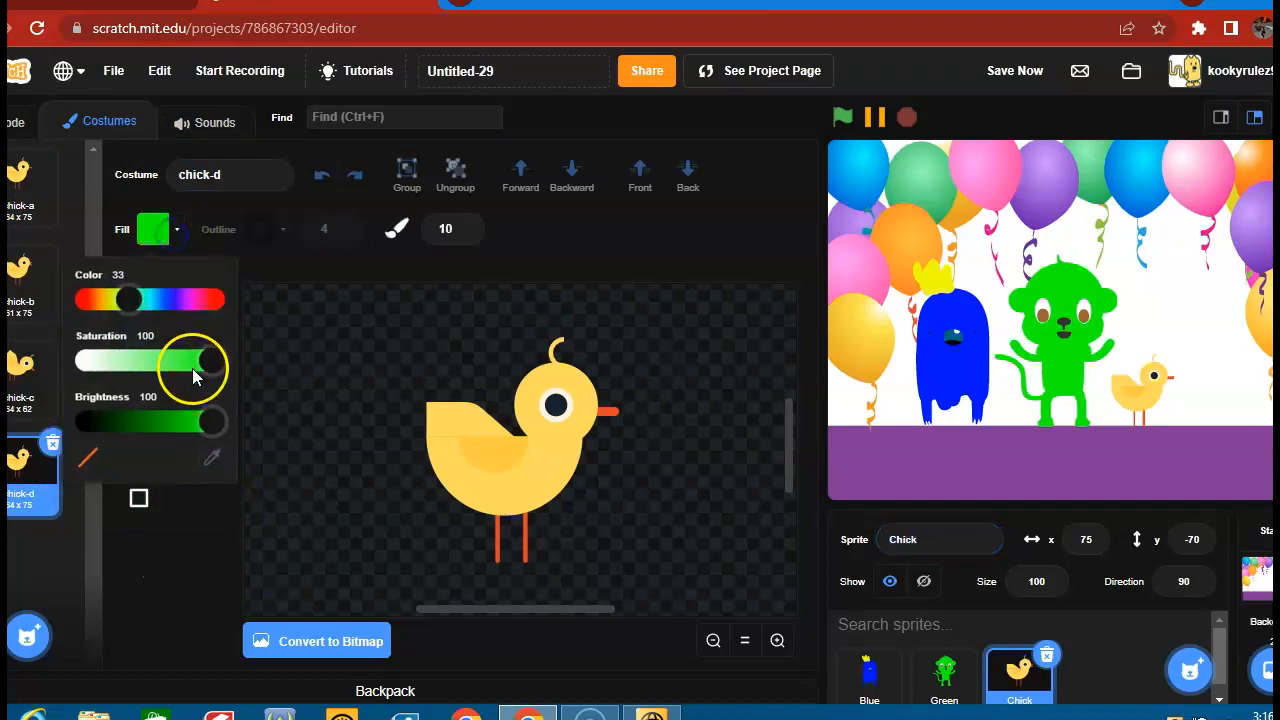
{"action": "mouse_move", "coordinate": [128, 302]}
{"action": "left_mouse_down"}
{"action": "mouse_move", "coordinate": [94, 304]}
{"action": "mouse_move", "coordinate": [105, 308]}
{"action": "left_mouse_up"}
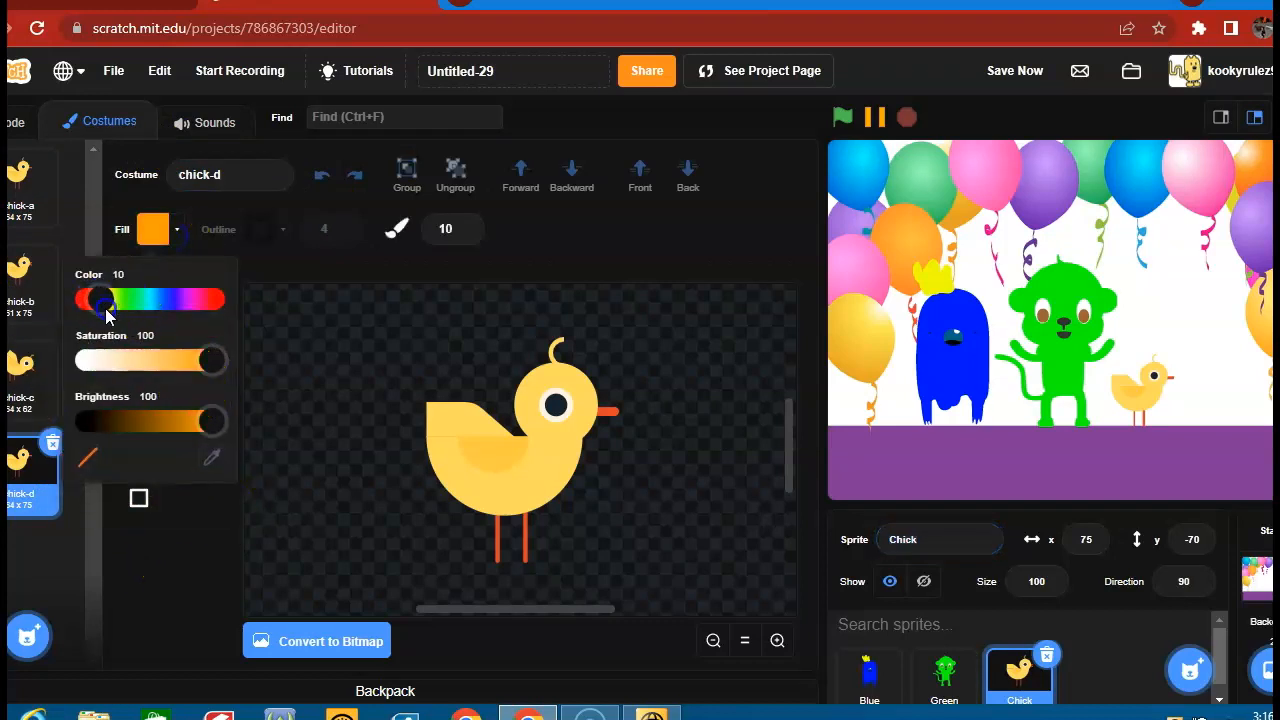
{"action": "left_click", "coordinate": [196, 624]}
{"action": "left_click", "coordinate": [143, 404]}
{"action": "left_click", "coordinate": [477, 482]}
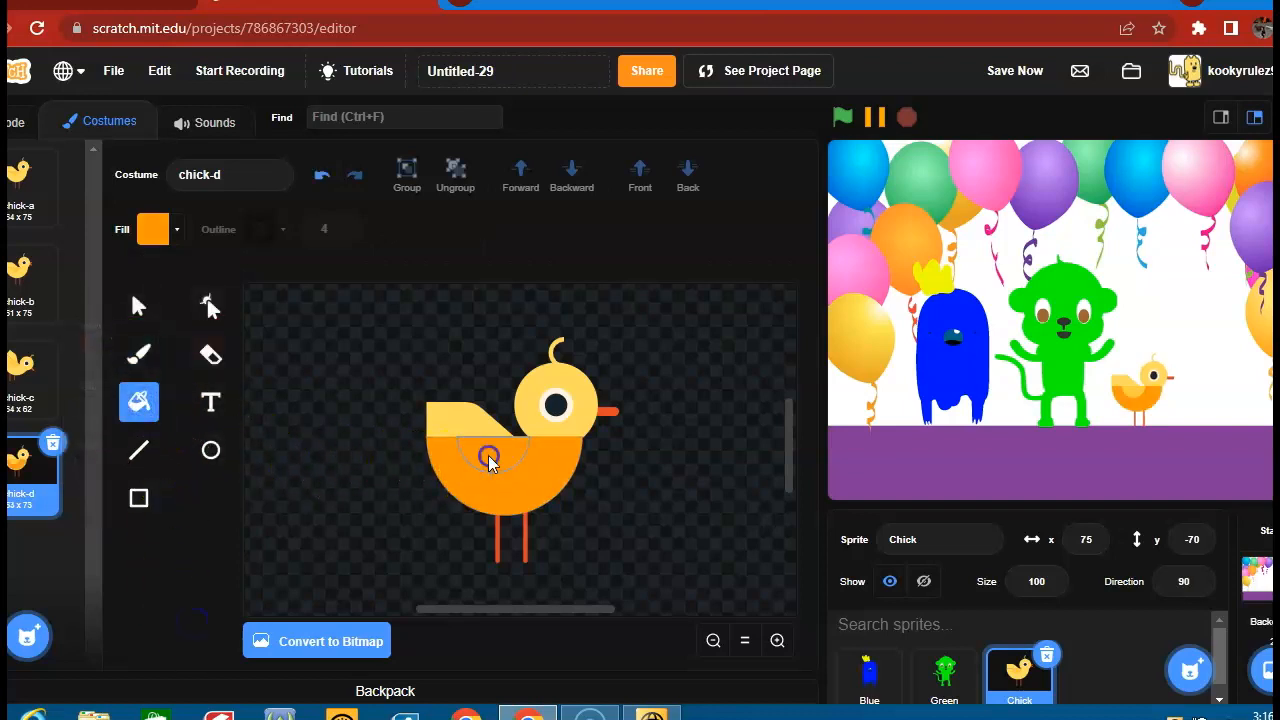
{"action": "left_click", "coordinate": [472, 432]}
{"action": "left_click", "coordinate": [566, 410]}
{"action": "left_click", "coordinate": [557, 347]}
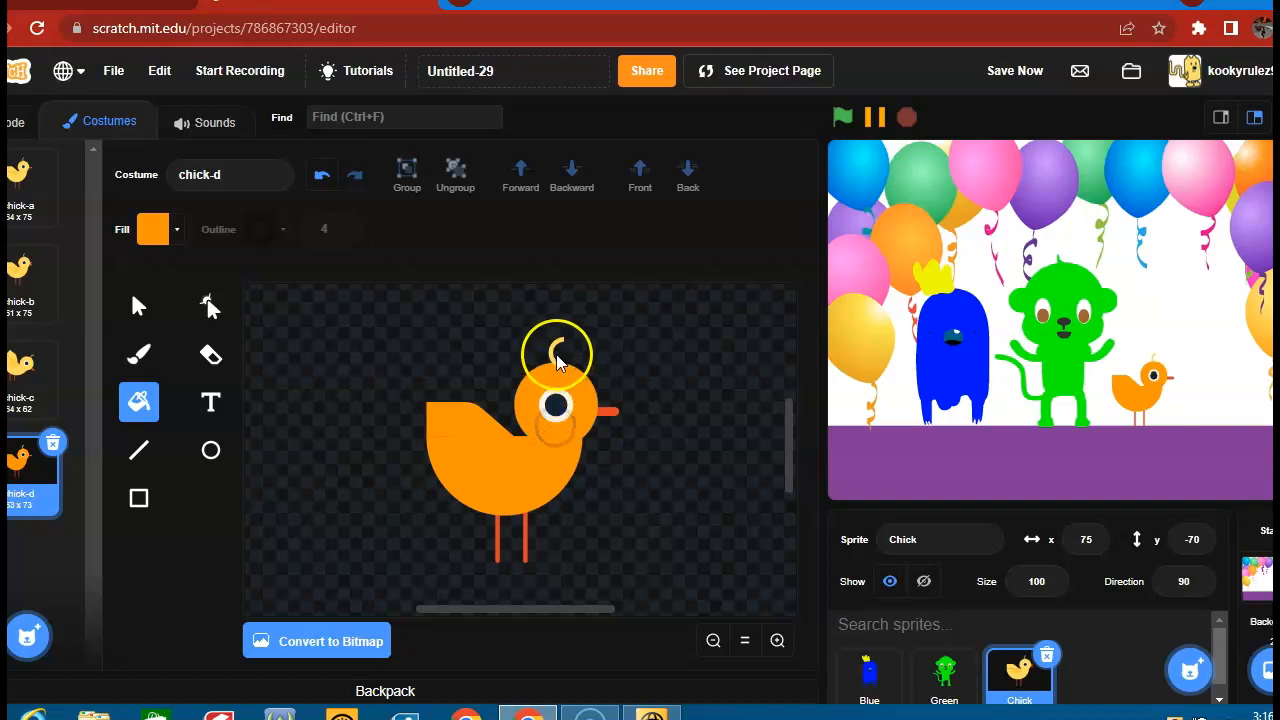
{"action": "left_click", "coordinate": [617, 423]}
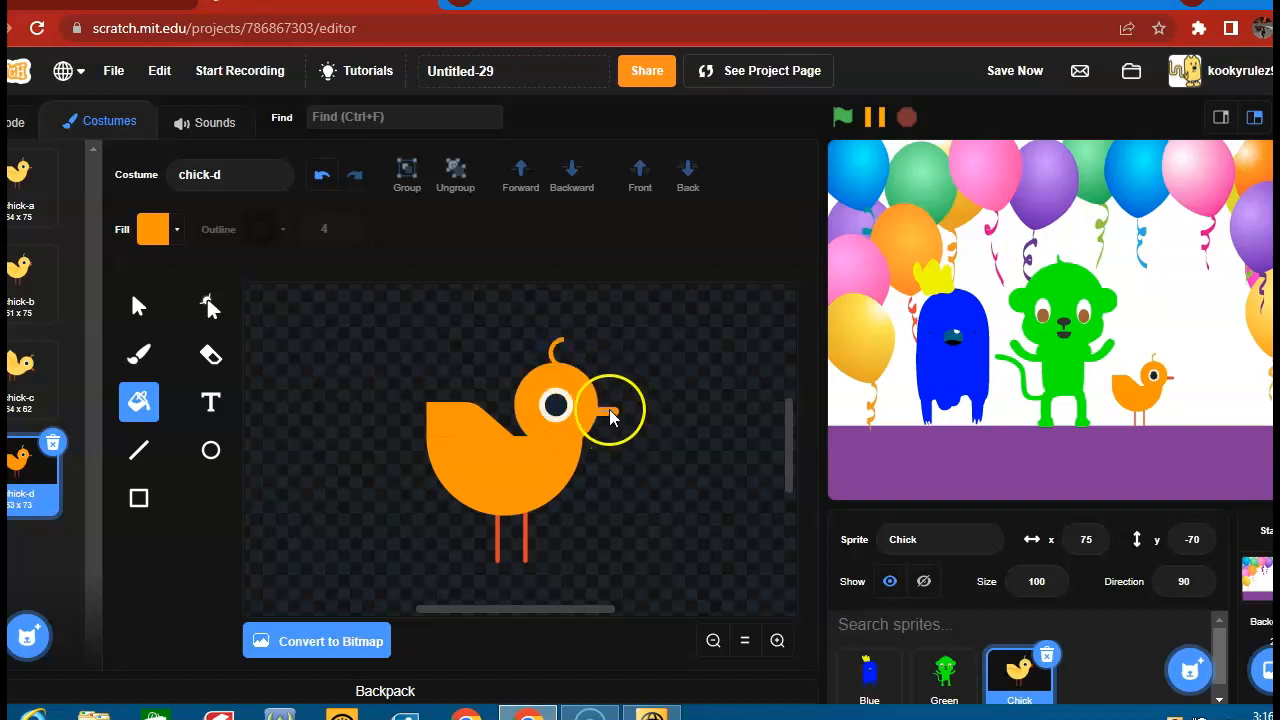
{"action": "left_click", "coordinate": [496, 540]}
{"action": "left_click", "coordinate": [522, 546]}
Rename the Chick sprite as Orange
{"action": "left_click", "coordinate": [920, 535]}
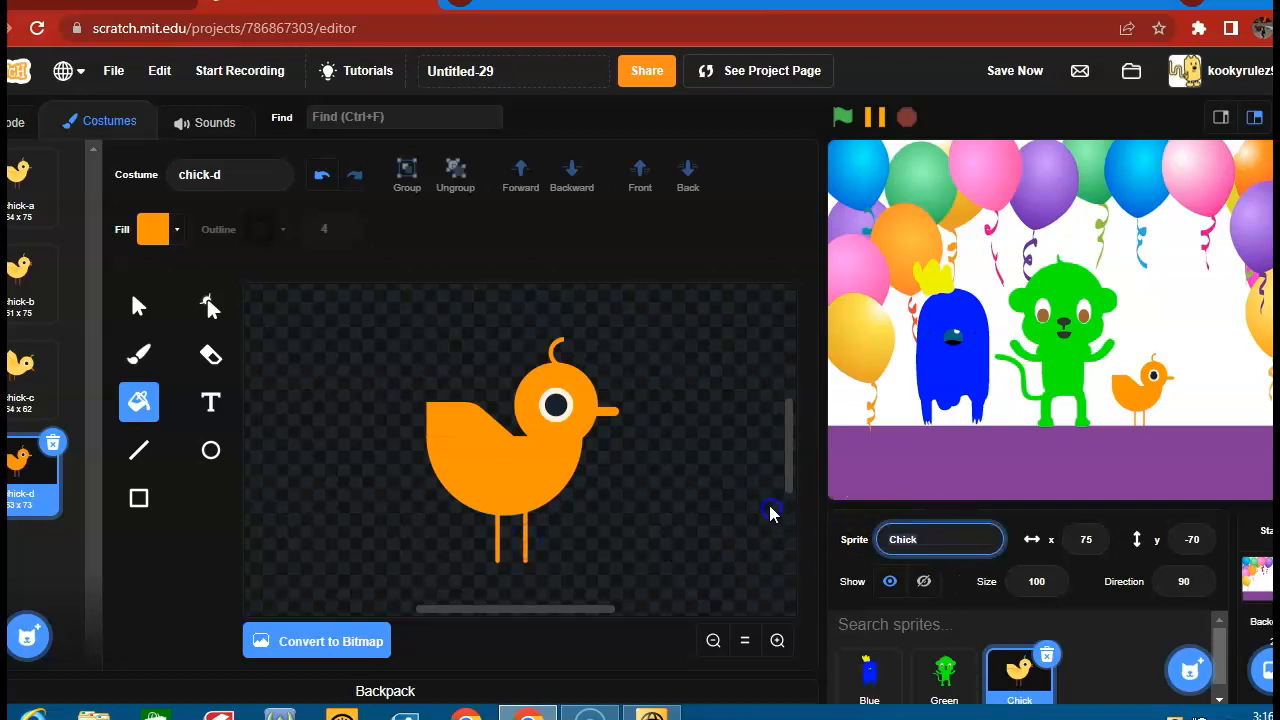
{"action": "type", "text": "Orange"}
{"action": "left_click", "coordinate": [1147, 683]}
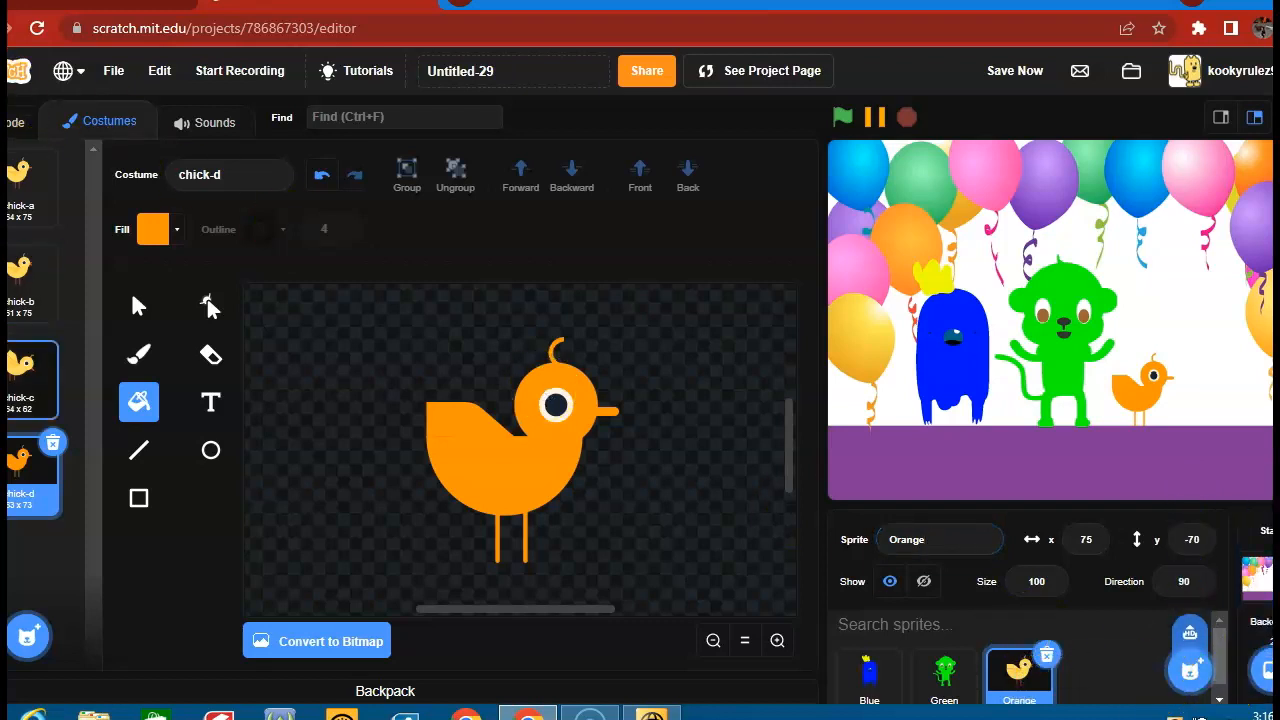
Look through the full sprite library for another character to add
{"action": "left_click", "coordinate": [35, 405]}
{"action": "left_click", "coordinate": [29, 466]}
{"action": "left_click", "coordinate": [1185, 680]}
{"action": "left_click", "coordinate": [1185, 678]}
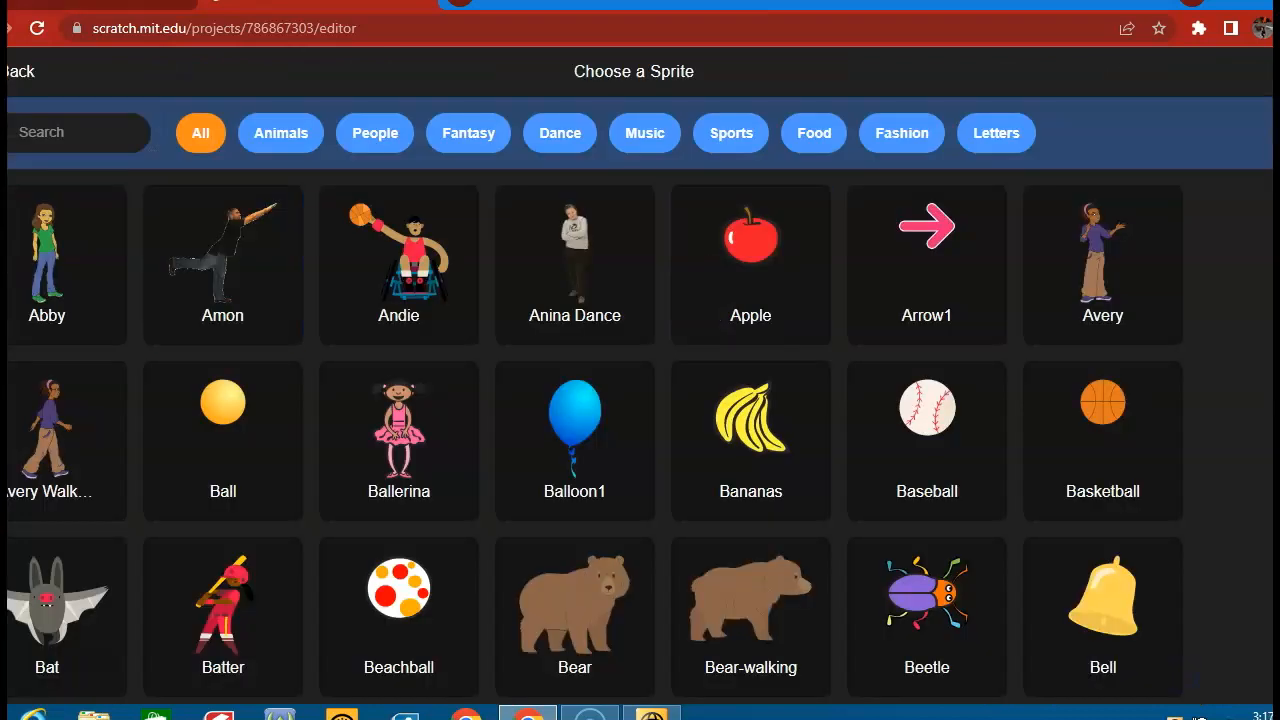
{"action": "scroll", "coordinate": [600, 330], "scroll_direction": "down", "scroll_amount": 12}
{"action": "scroll", "coordinate": [678, 372], "scroll_direction": "down", "scroll_amount": 5}
{"action": "scroll", "coordinate": [753, 400], "scroll_direction": "down", "scroll_amount": 9}
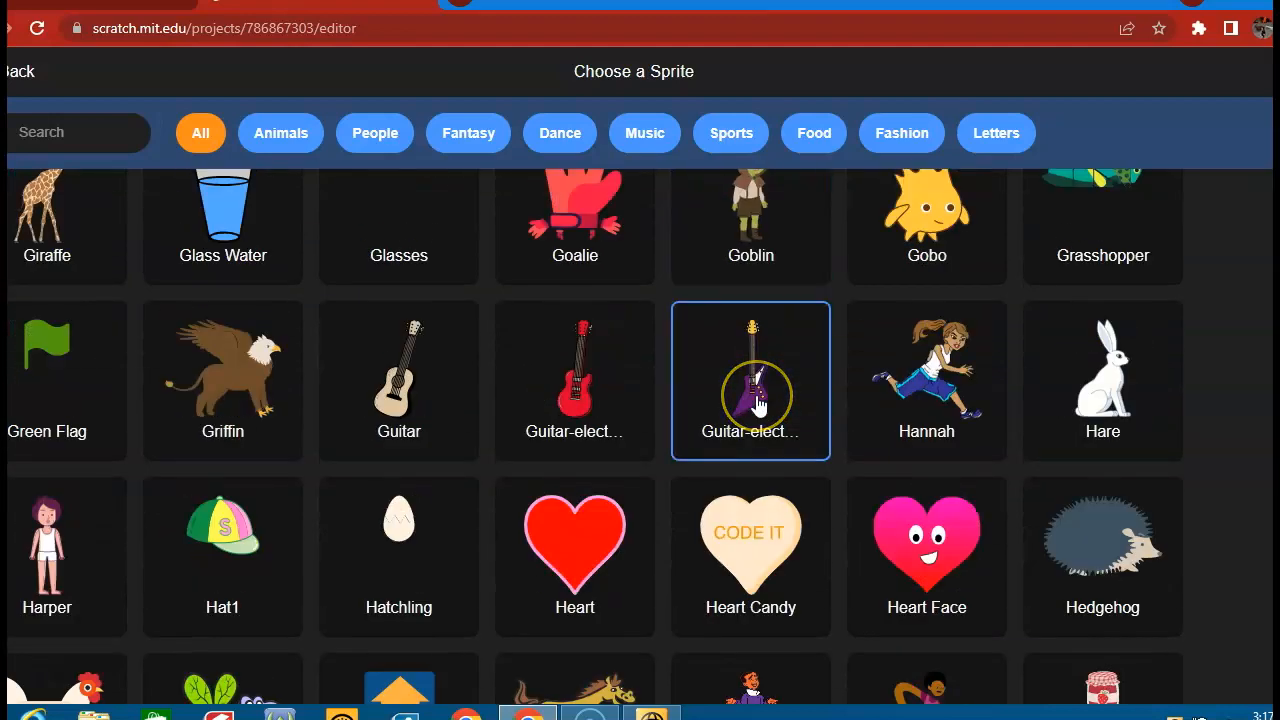
{"action": "scroll", "coordinate": [756, 400], "scroll_direction": "down", "scroll_amount": 3}
{"action": "scroll", "coordinate": [756, 400], "scroll_direction": "down", "scroll_amount": 3}
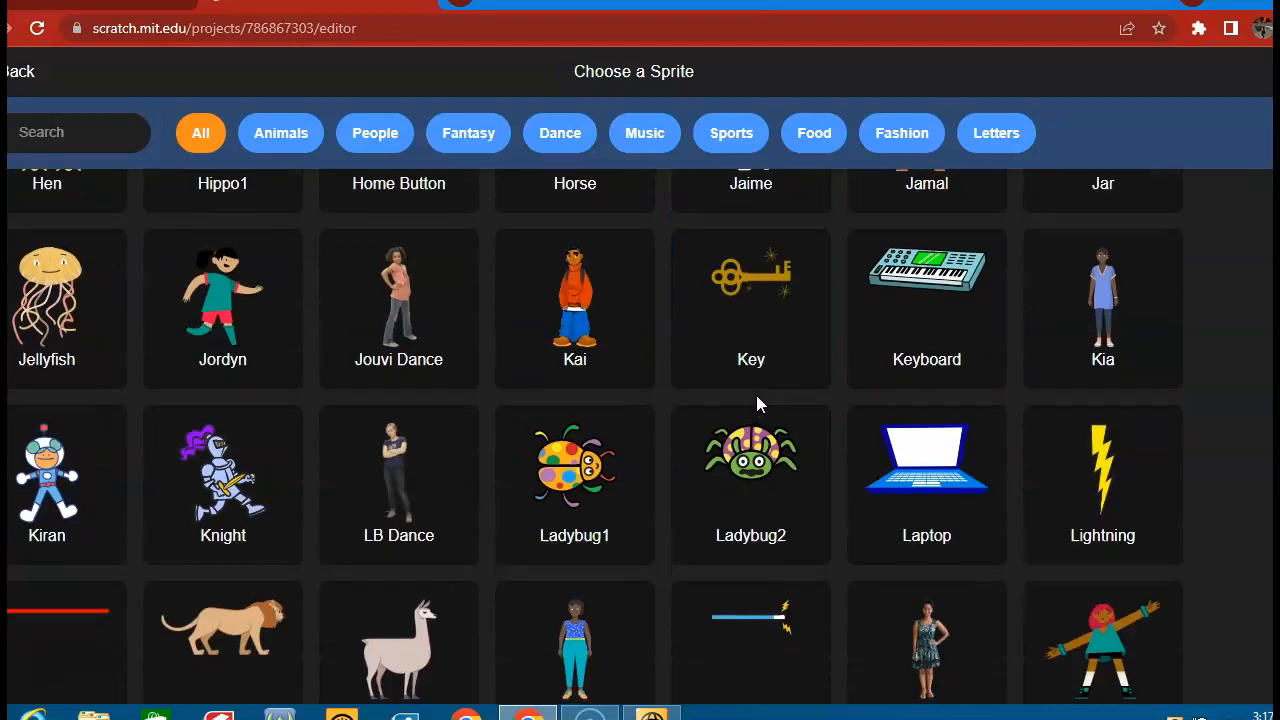
{"action": "scroll", "coordinate": [756, 400], "scroll_direction": "down", "scroll_amount": 12}
{"action": "scroll", "coordinate": [766, 406], "scroll_direction": "down", "scroll_amount": 7}
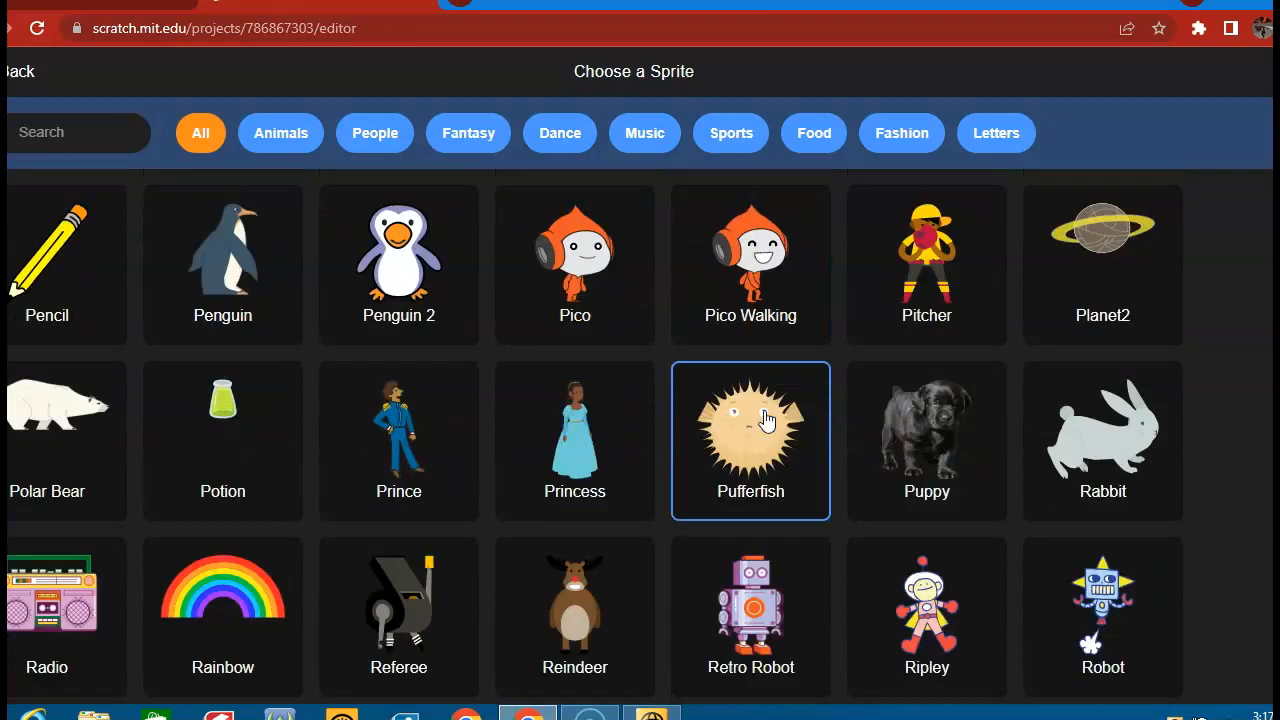
{"action": "scroll", "coordinate": [766, 420], "scroll_direction": "down", "scroll_amount": 2}
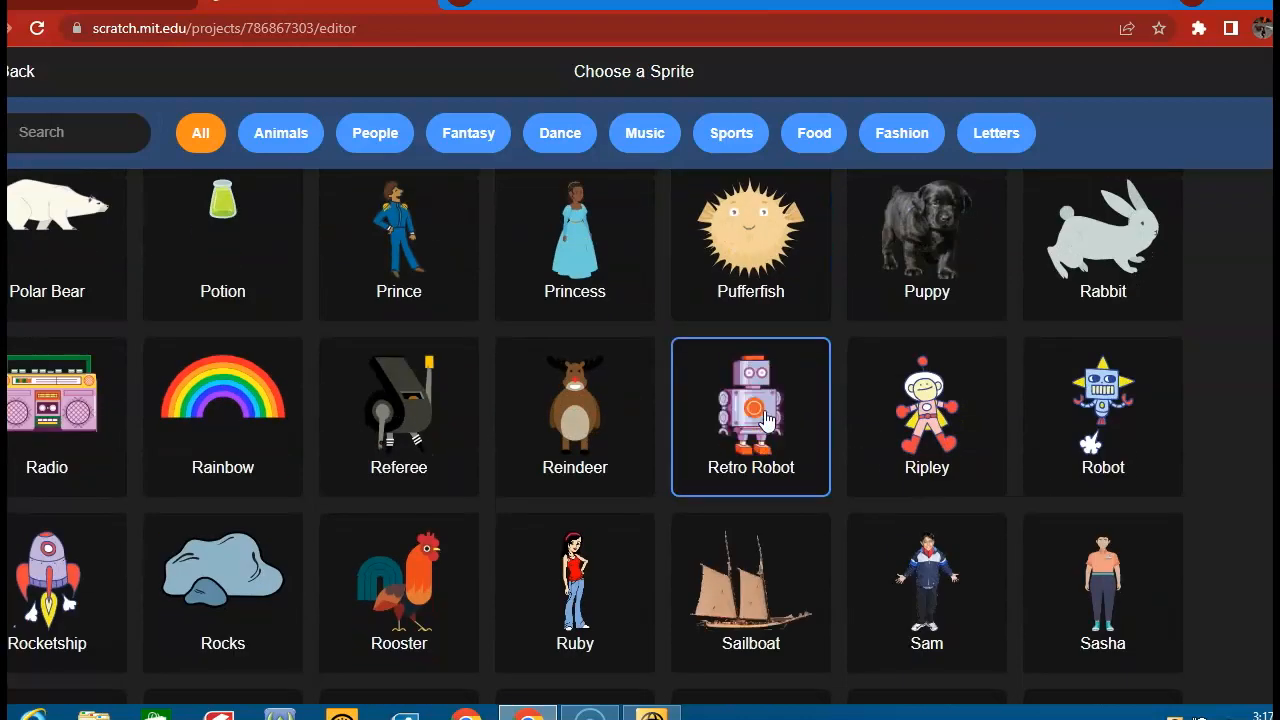
{"action": "scroll", "coordinate": [677, 471], "scroll_direction": "down", "scroll_amount": 5}
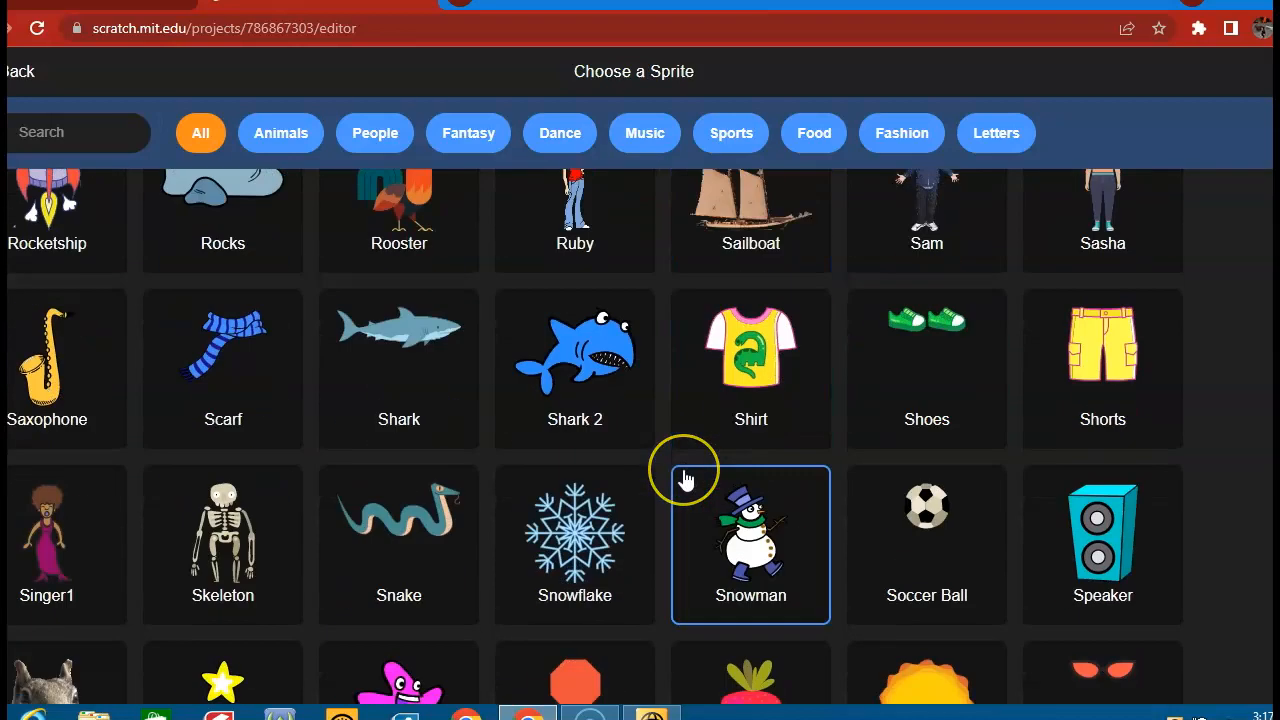
{"action": "scroll", "coordinate": [666, 474], "scroll_direction": "up", "scroll_amount": 20}
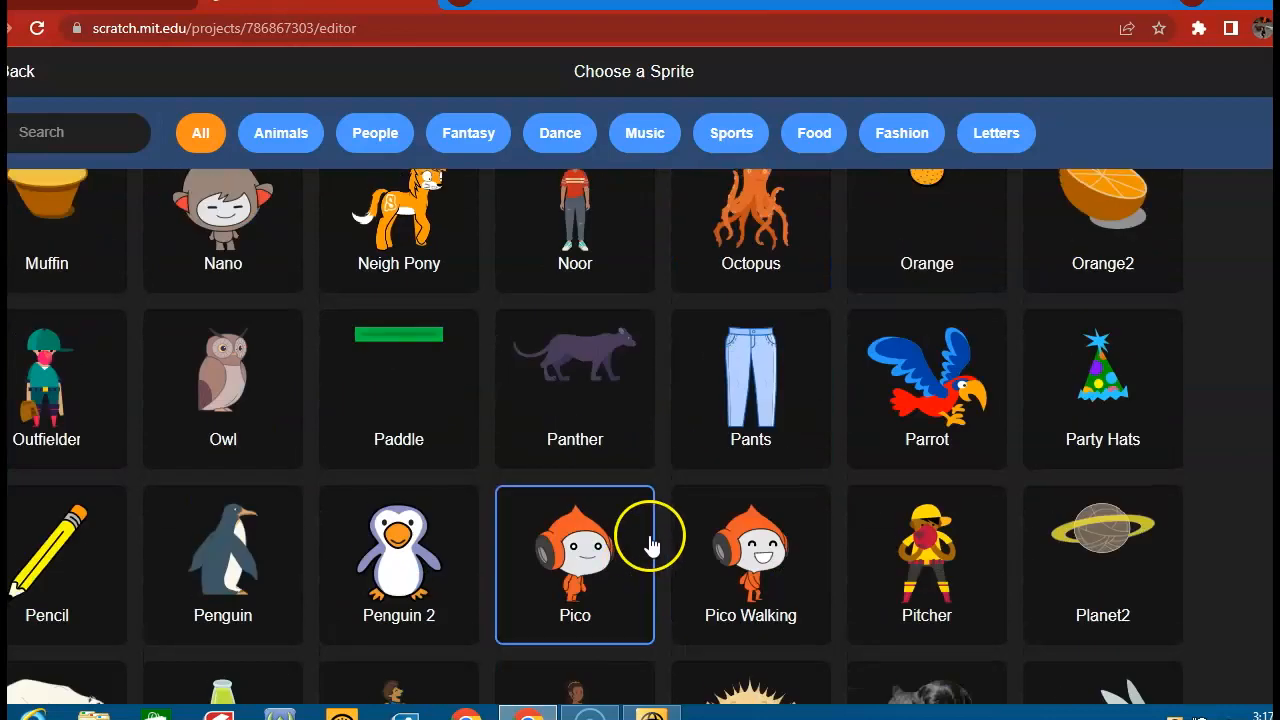
{"action": "scroll", "coordinate": [632, 440], "scroll_direction": "up", "scroll_amount": 10}
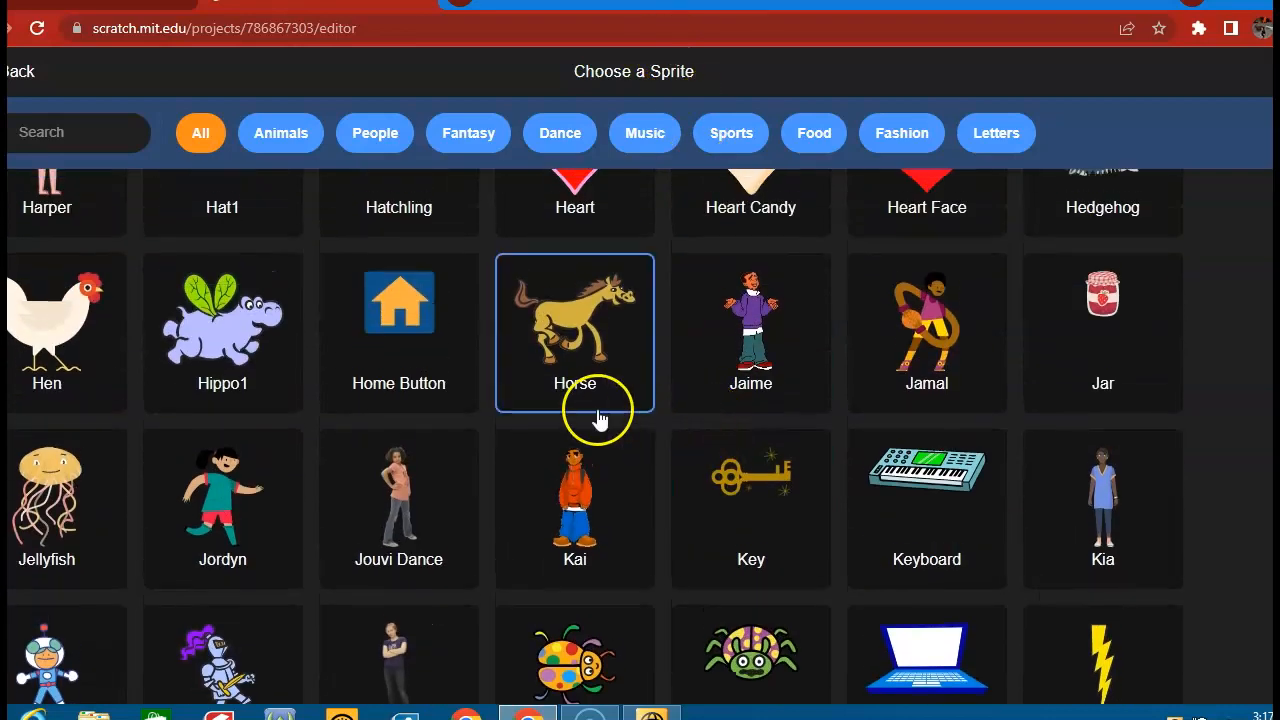
{"action": "scroll", "coordinate": [566, 416], "scroll_direction": "up", "scroll_amount": 8}
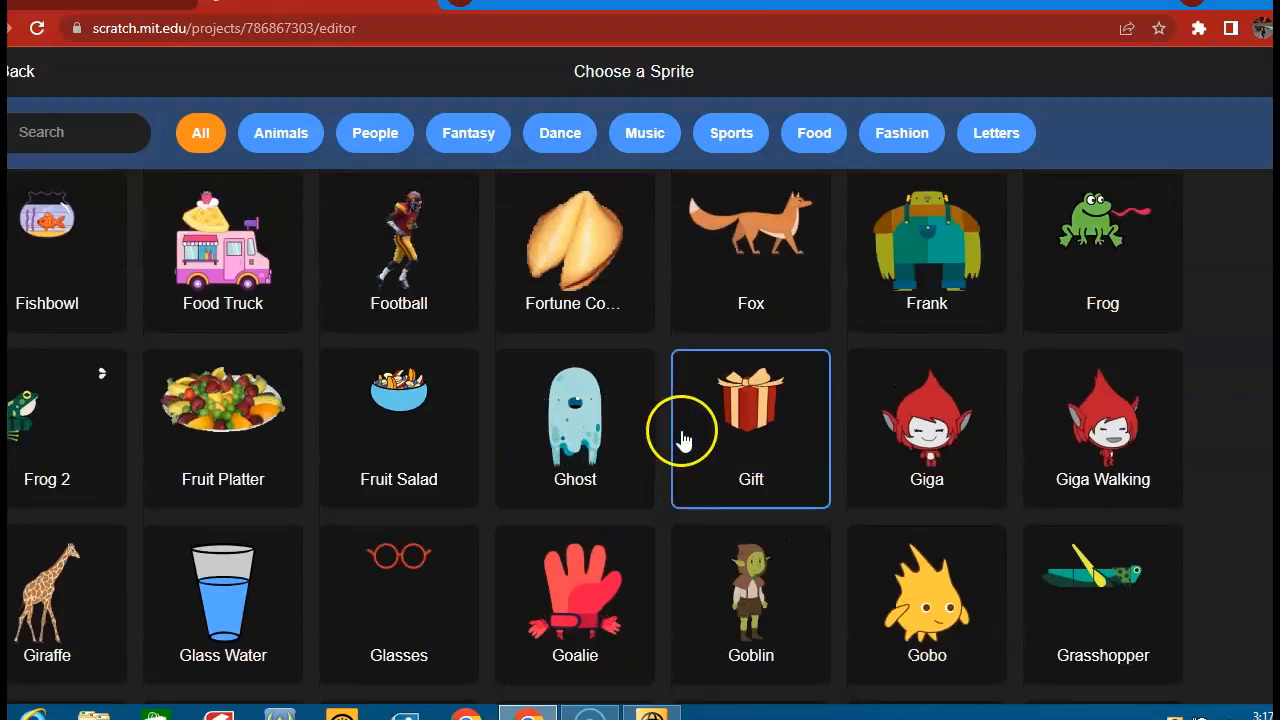
{"action": "scroll", "coordinate": [653, 429], "scroll_direction": "up", "scroll_amount": 2}
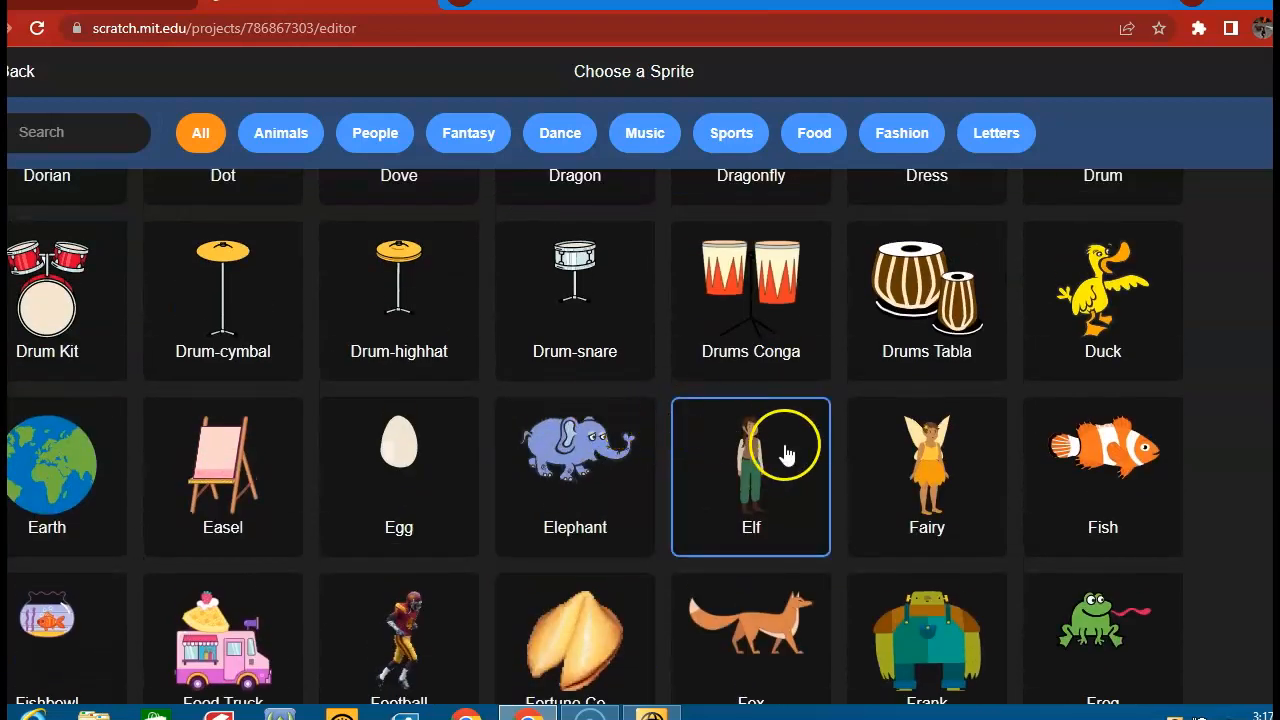
{"action": "scroll", "coordinate": [720, 470], "scroll_direction": "up", "scroll_amount": 8}
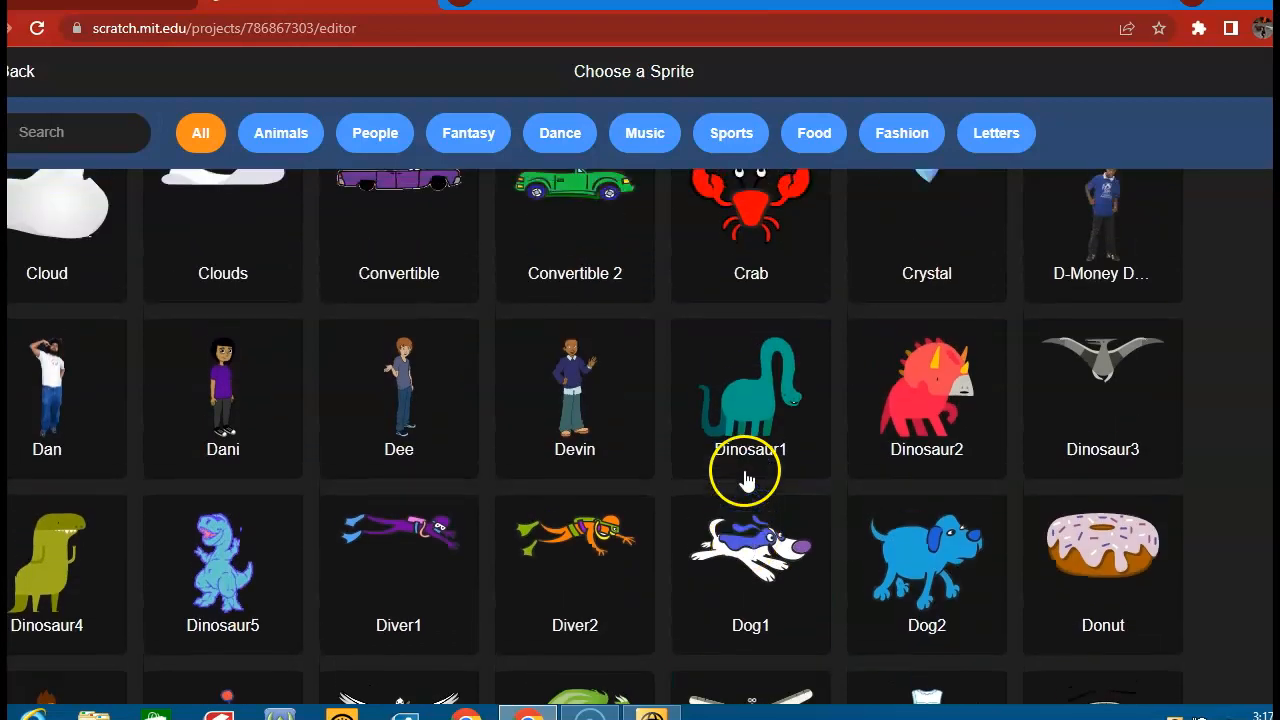
{"action": "scroll", "coordinate": [260, 449], "scroll_direction": "up", "scroll_amount": 6}
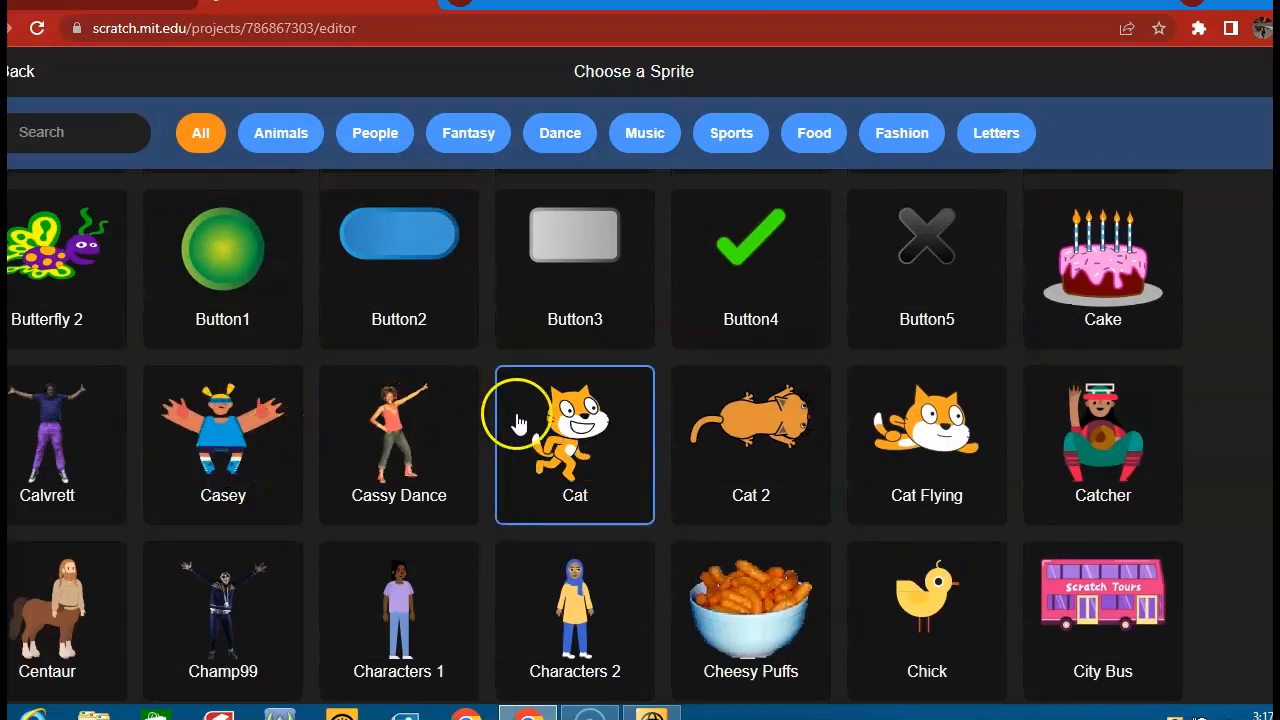
{"action": "scroll", "coordinate": [575, 400], "scroll_direction": "up", "scroll_amount": 5}
{"action": "scroll", "coordinate": [575, 400], "scroll_direction": "up", "scroll_amount": 3}
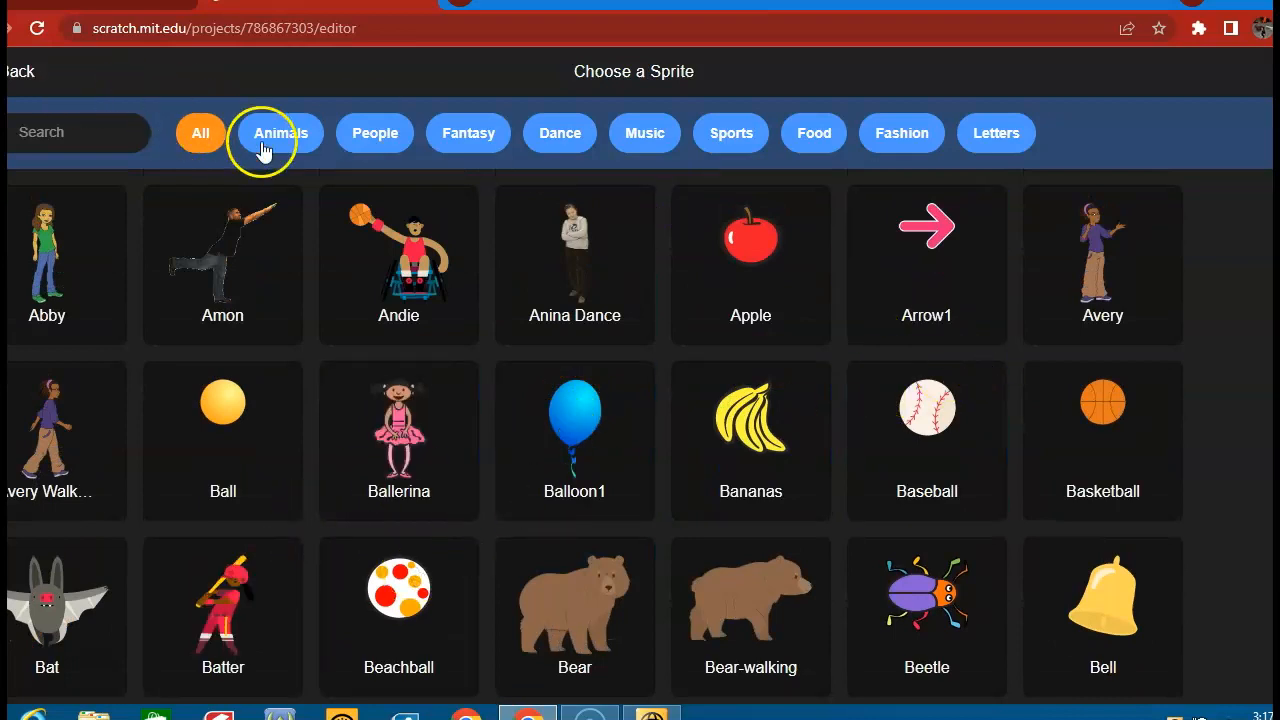
Add the Octopus sprite from the Animals category and place it beside the chick at about x 158, y -39
{"action": "left_click", "coordinate": [312, 136]}
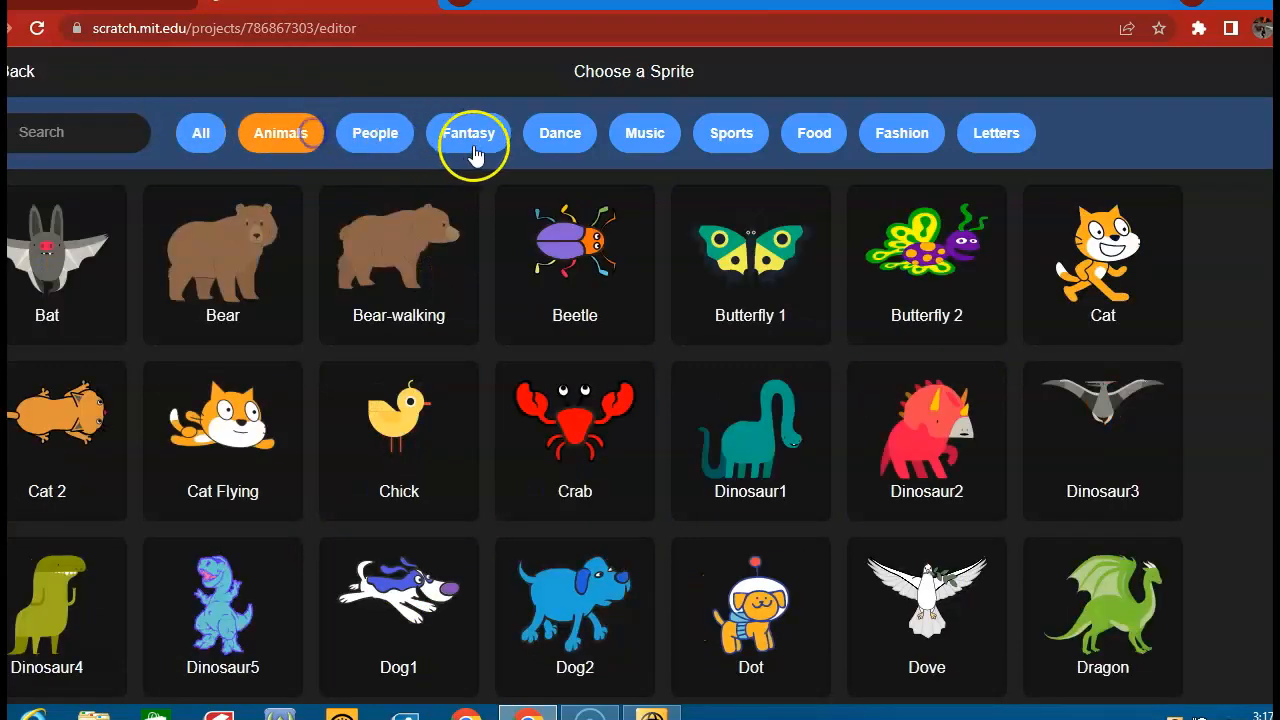
{"action": "left_click", "coordinate": [470, 140]}
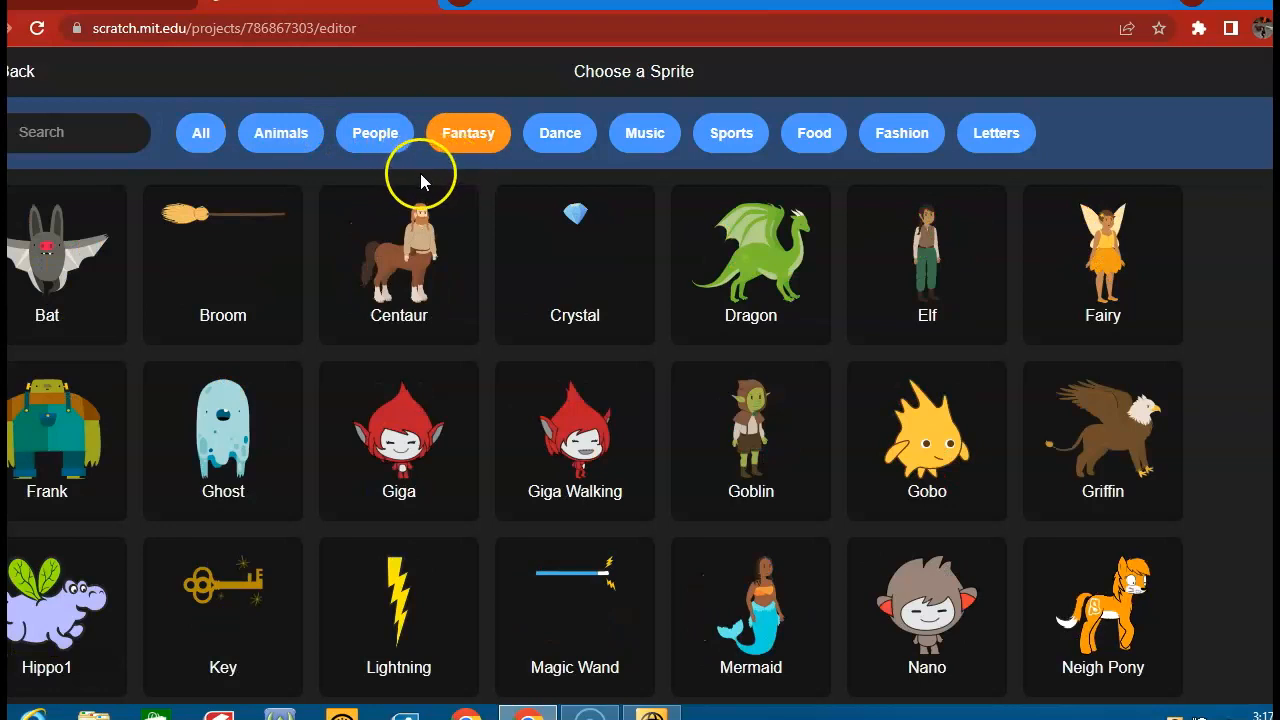
{"action": "scroll", "coordinate": [350, 570], "scroll_direction": "down", "scroll_amount": 2}
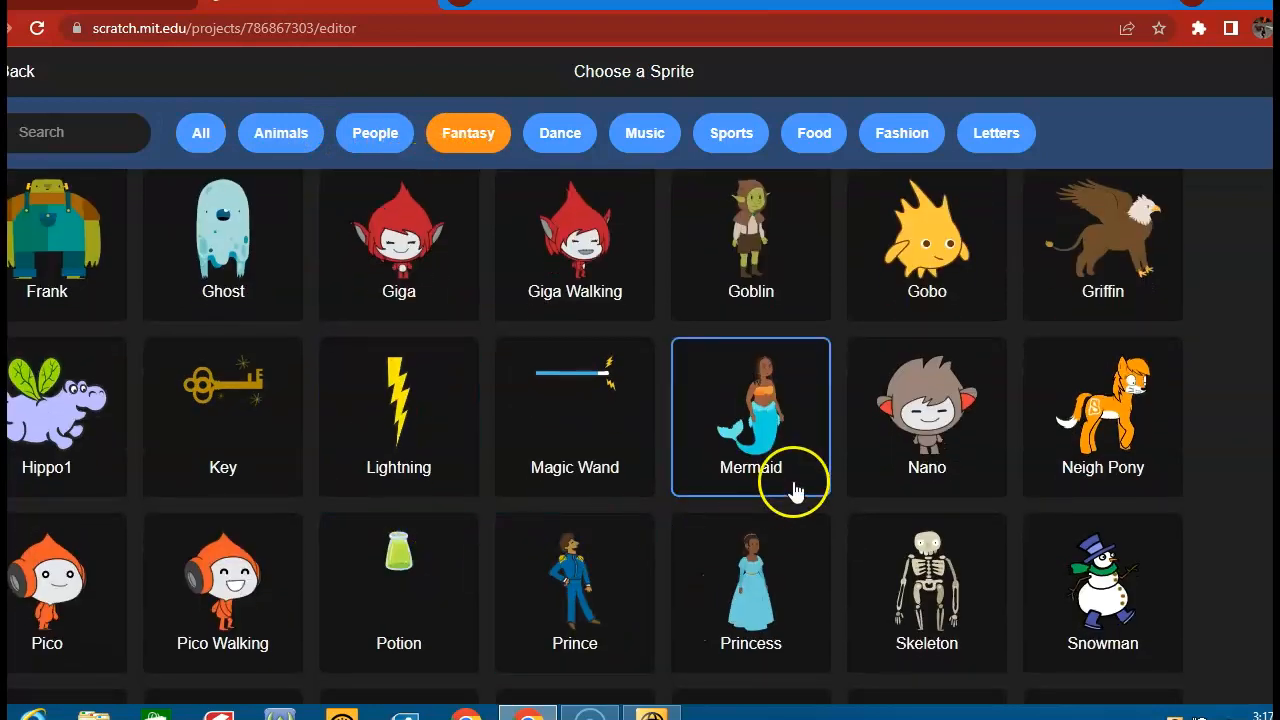
{"action": "scroll", "coordinate": [795, 490], "scroll_direction": "down", "scroll_amount": 4}
{"action": "left_click", "coordinate": [305, 148]}
{"action": "scroll", "coordinate": [785, 385], "scroll_direction": "down", "scroll_amount": 2}
{"action": "scroll", "coordinate": [785, 385], "scroll_direction": "down", "scroll_amount": 6}
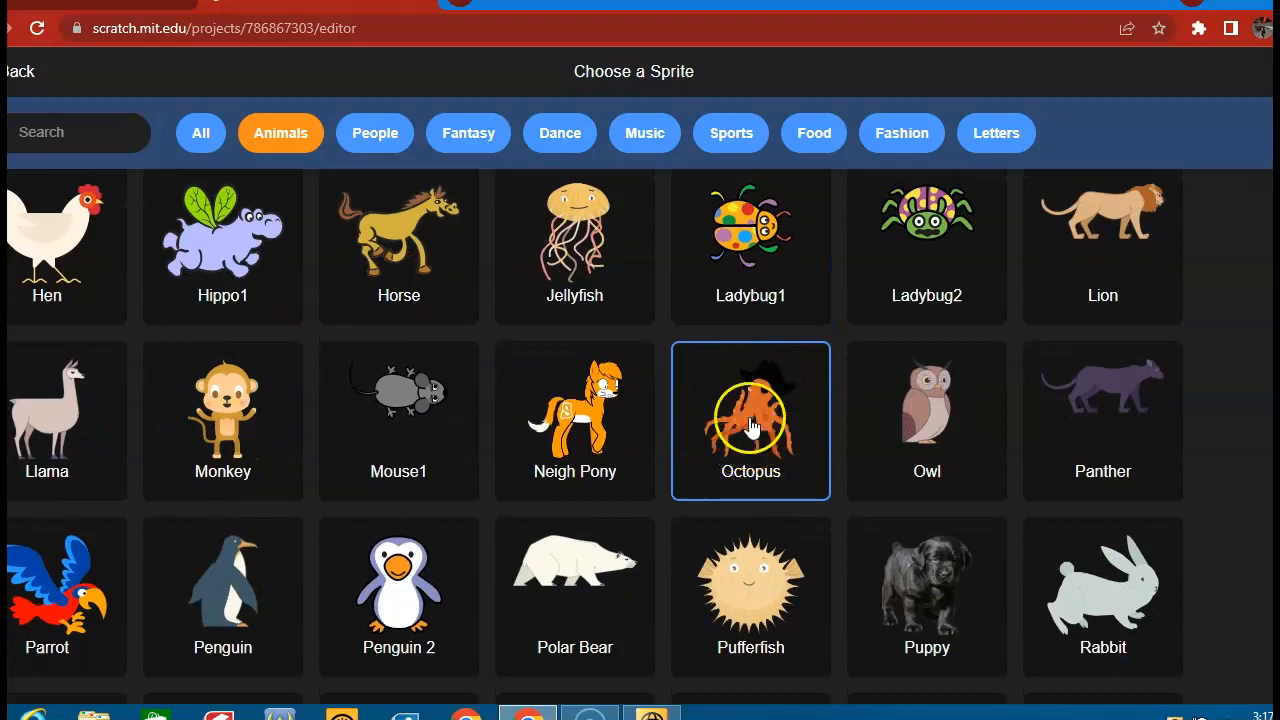
{"action": "left_click", "coordinate": [752, 425]}
{"action": "left_click_drag", "start_coordinate": [985, 310], "coordinate": [1247, 368]}
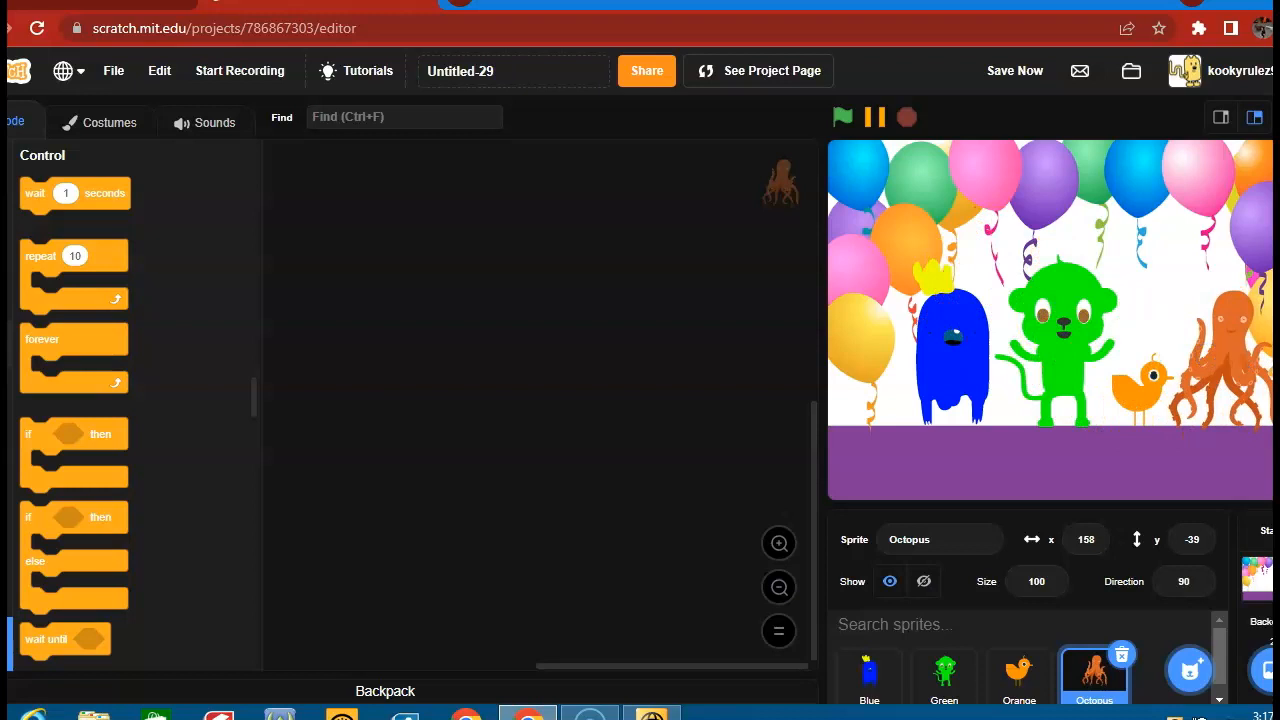
Shift the characters slightly left on the stage so all four fit, placing the octopus at about x 132, y -39
{"action": "left_click_drag", "start_coordinate": [980, 345], "coordinate": [987, 378]}
{"action": "left_click_drag", "start_coordinate": [1110, 394], "coordinate": [1103, 394]}
{"action": "left_click_drag", "start_coordinate": [1234, 389], "coordinate": [1208, 389]}
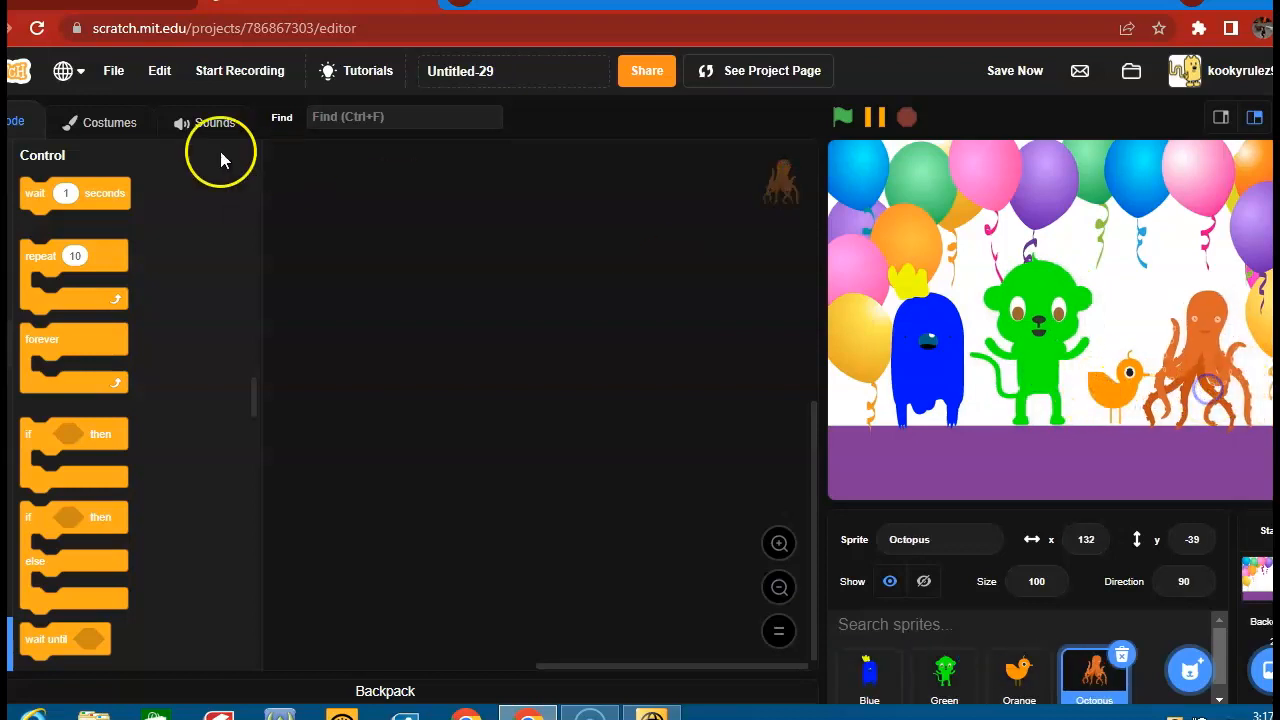
Duplicate the octopus-a costume, move the copy to the end of the costume list, and rename it octopus-f
{"action": "left_click", "coordinate": [121, 141]}
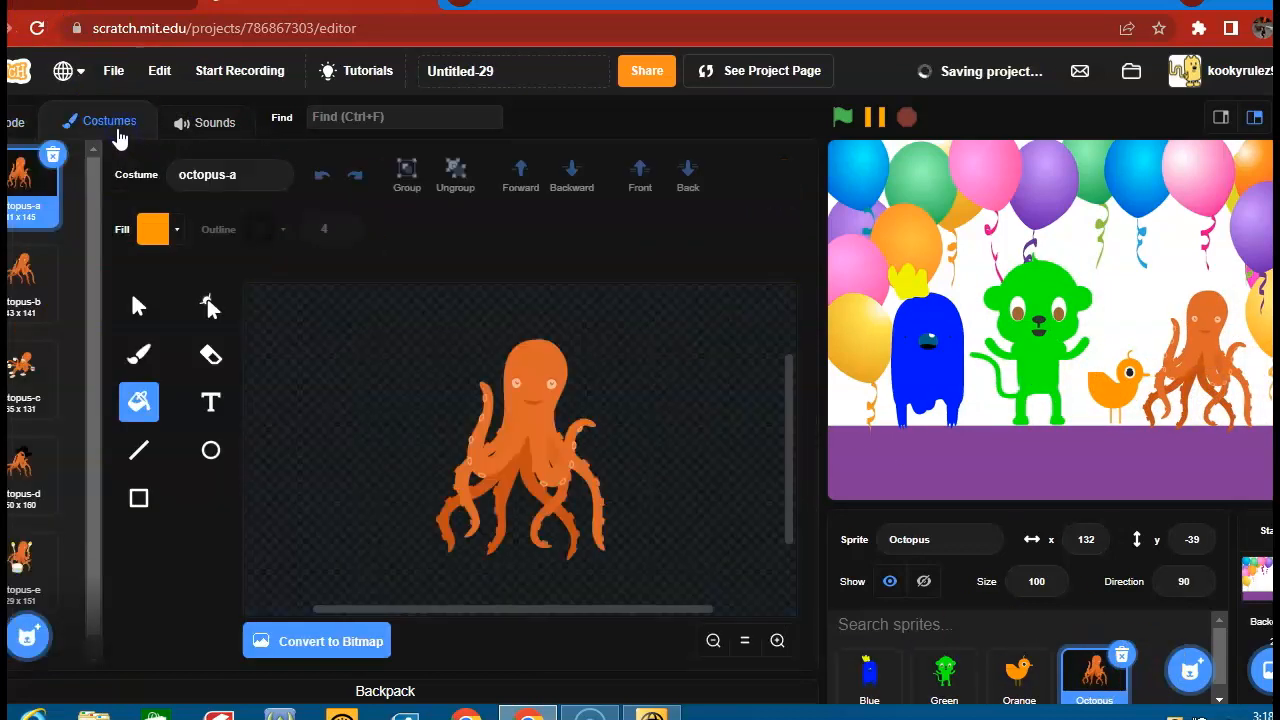
{"action": "scroll", "coordinate": [36, 335], "scroll_direction": "down", "scroll_amount": 1}
{"action": "right_click", "coordinate": [22, 172]}
{"action": "left_click", "coordinate": [55, 185]}
{"action": "left_click_drag", "start_coordinate": [34, 286], "coordinate": [28, 572]}
{"action": "scroll", "coordinate": [75, 470], "scroll_direction": "down", "scroll_amount": 1}
{"action": "left_click_drag", "start_coordinate": [37, 410], "coordinate": [25, 555]}
{"action": "left_click", "coordinate": [283, 172]}
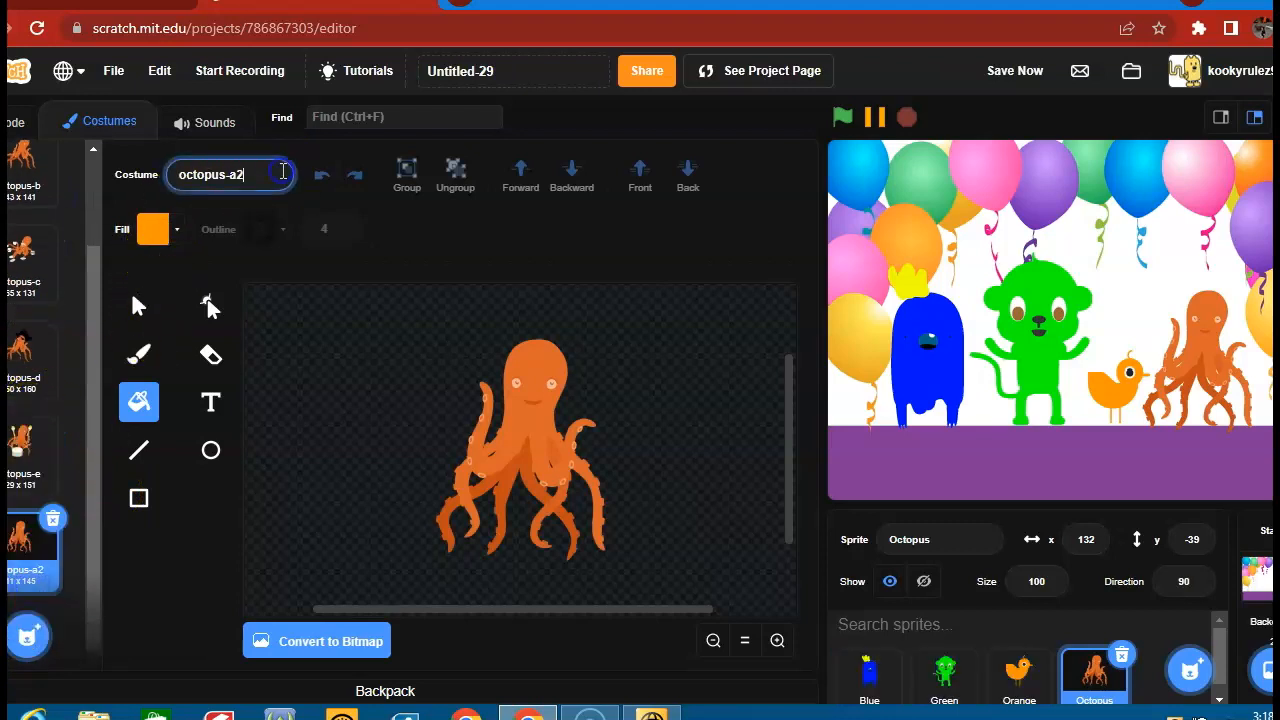
Set the fill to purple, colour 75, and fill the tentacles on the left side of the octopus-f costume
{"action": "left_click", "coordinate": [183, 241]}
{"action": "left_click_drag", "start_coordinate": [92, 337], "coordinate": [177, 349]}
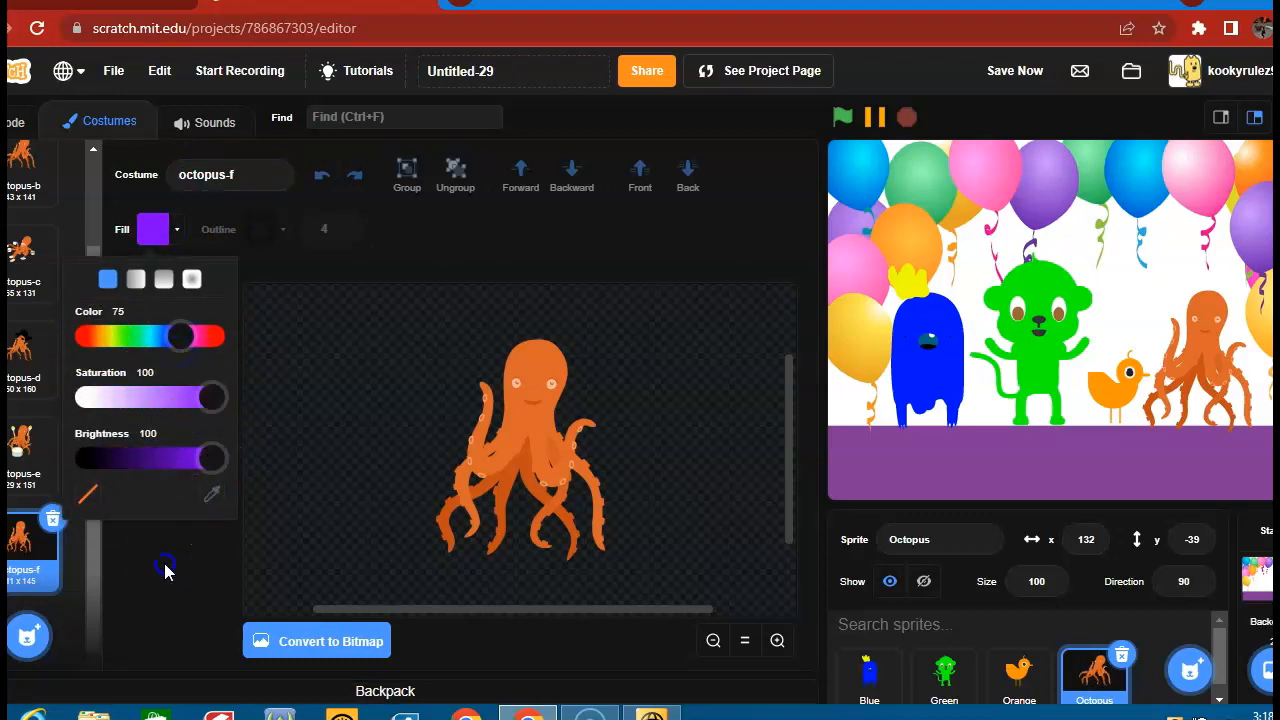
{"action": "left_click", "coordinate": [138, 400]}
{"action": "left_click", "coordinate": [524, 427]}
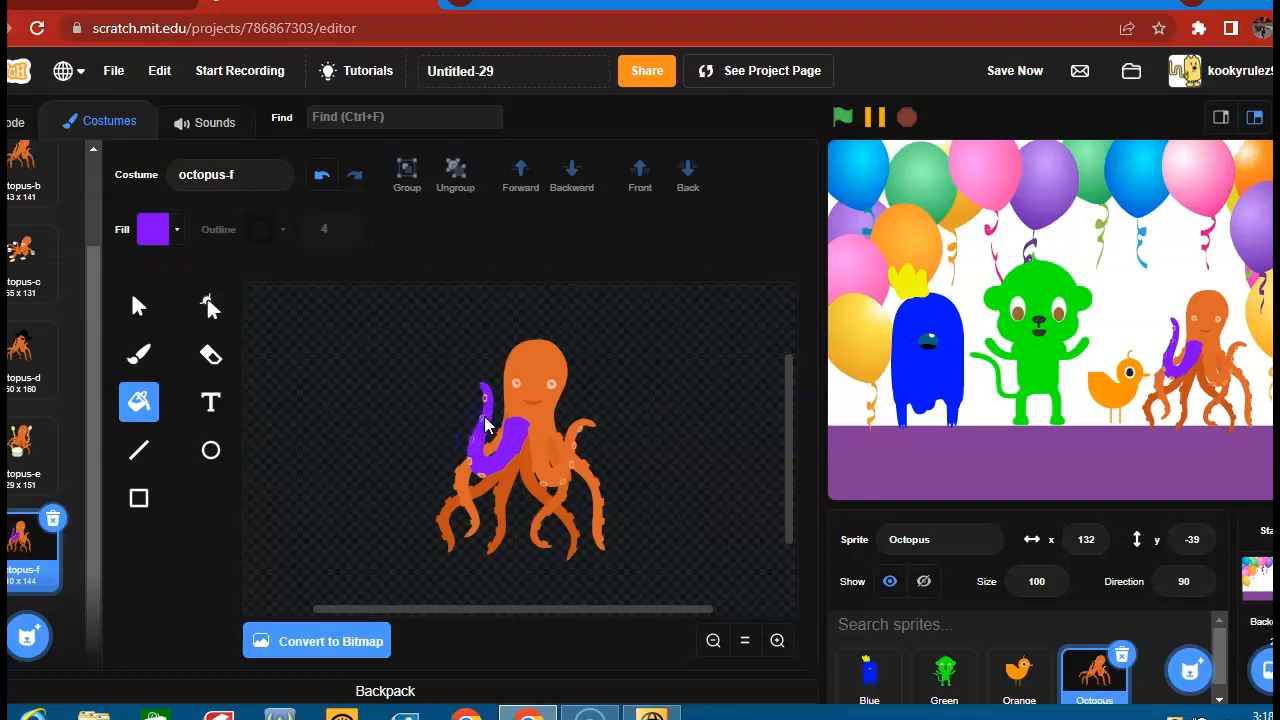
{"action": "left_click", "coordinate": [483, 426]}
{"action": "left_click", "coordinate": [488, 407]}
{"action": "left_click", "coordinate": [474, 464]}
{"action": "left_click", "coordinate": [470, 478]}
{"action": "left_click", "coordinate": [448, 510]}
{"action": "left_click", "coordinate": [485, 485]}
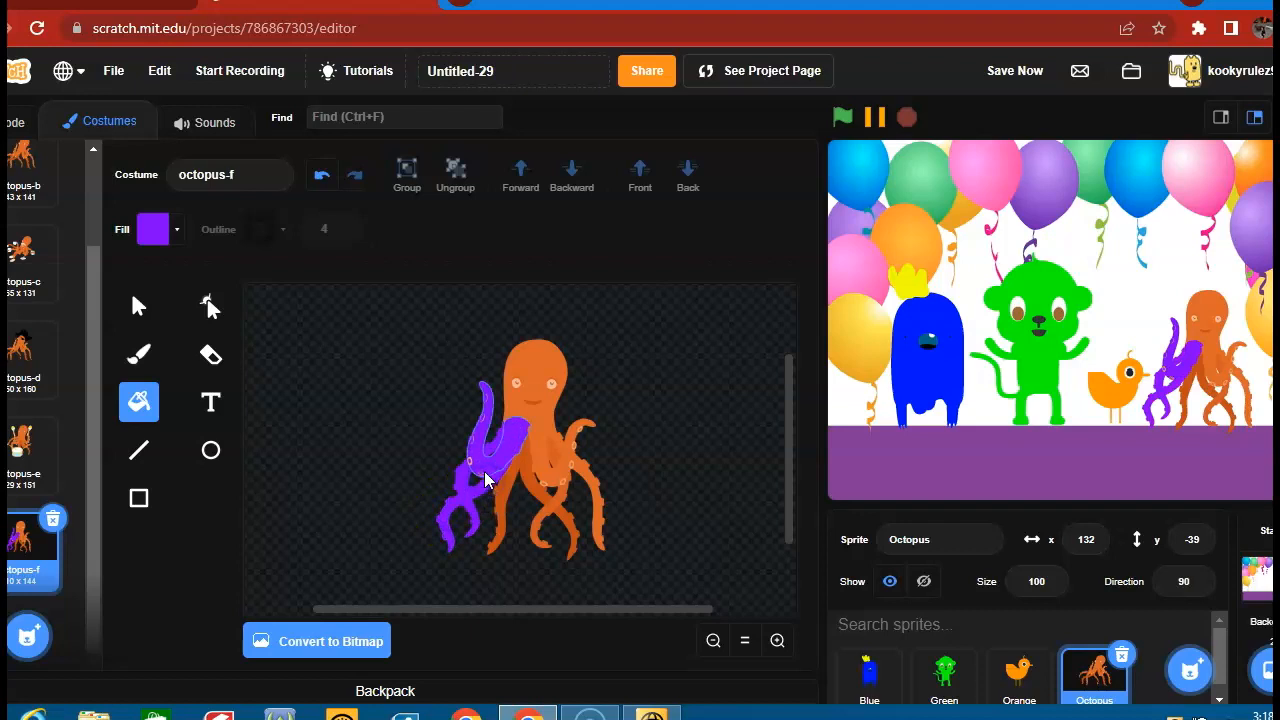
{"action": "left_click", "coordinate": [463, 450]}
Fill the octopus's head and raised right tentacle purple, and cover its eyes and mouth with purple
{"action": "left_click", "coordinate": [529, 389]}
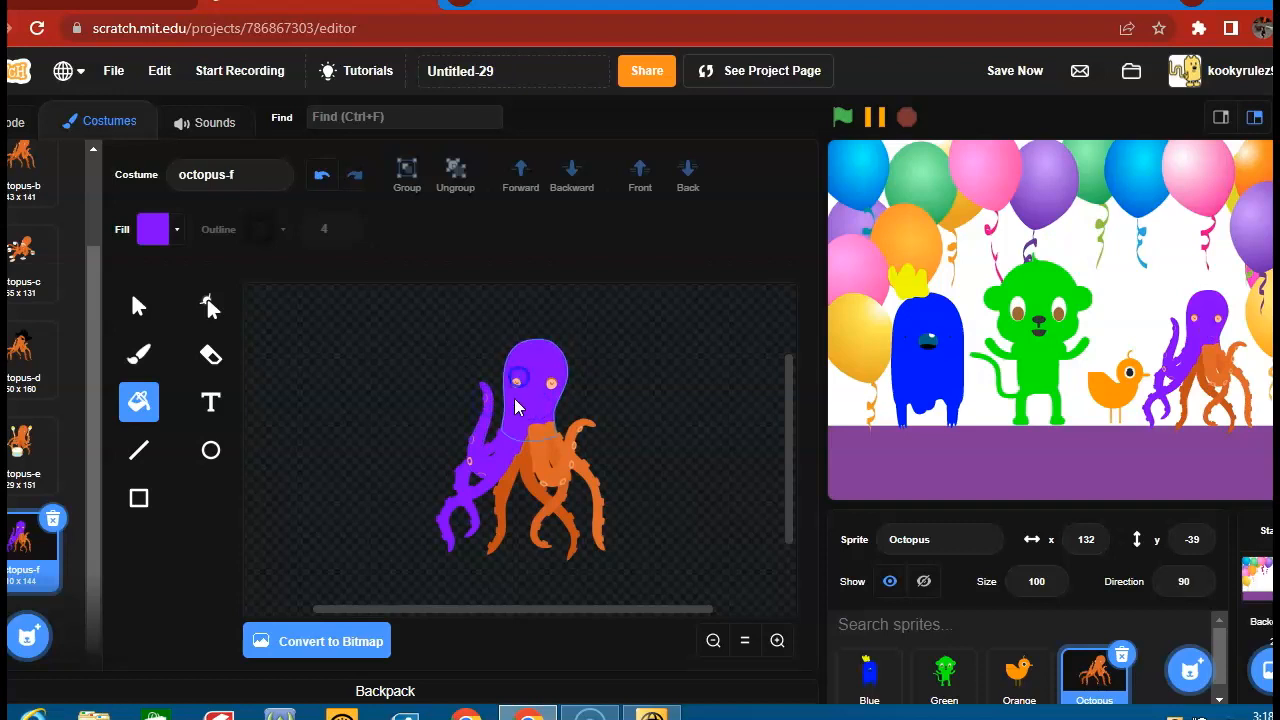
{"action": "left_click", "coordinate": [514, 385]}
{"action": "left_click", "coordinate": [137, 356]}
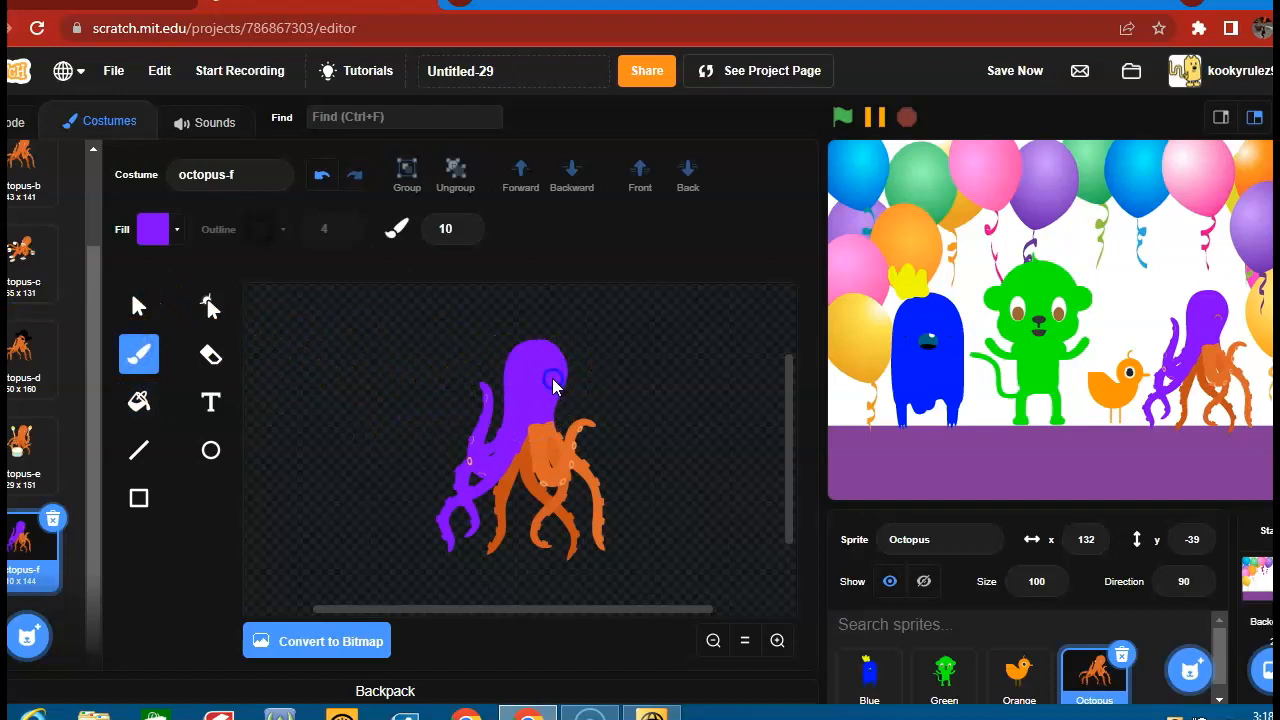
{"action": "left_click", "coordinate": [139, 401]}
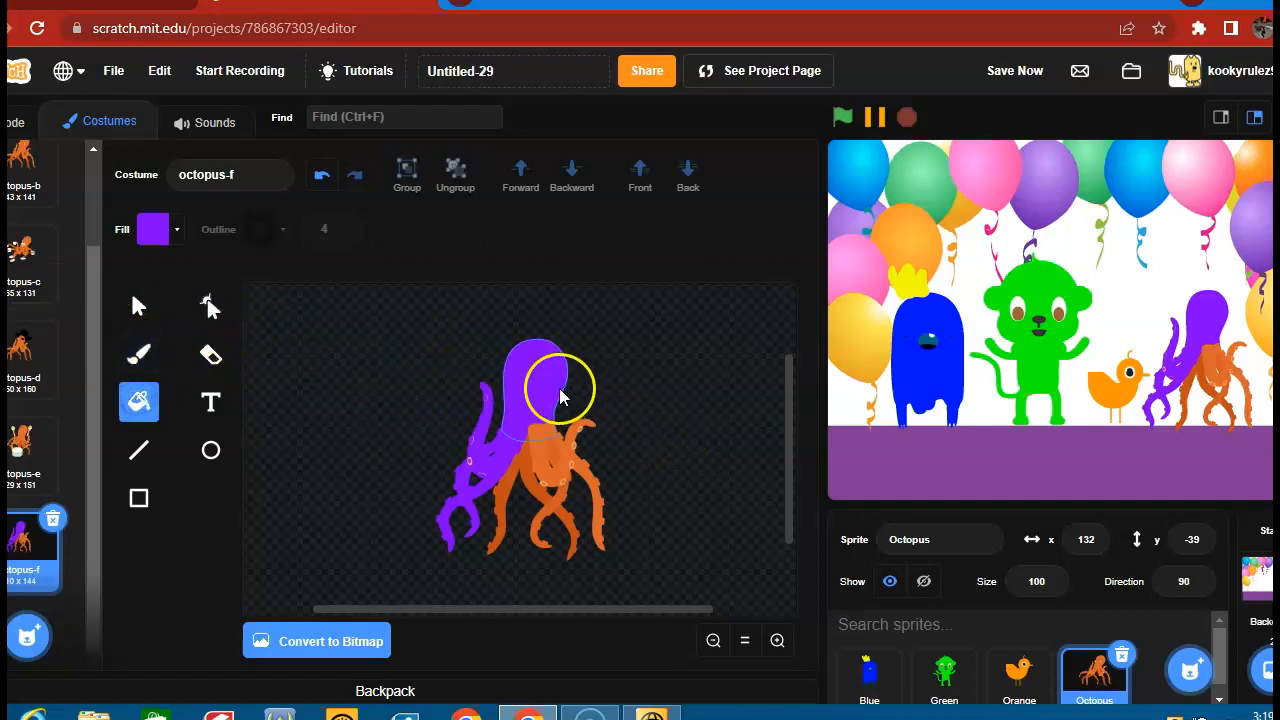
{"action": "left_click", "coordinate": [547, 435]}
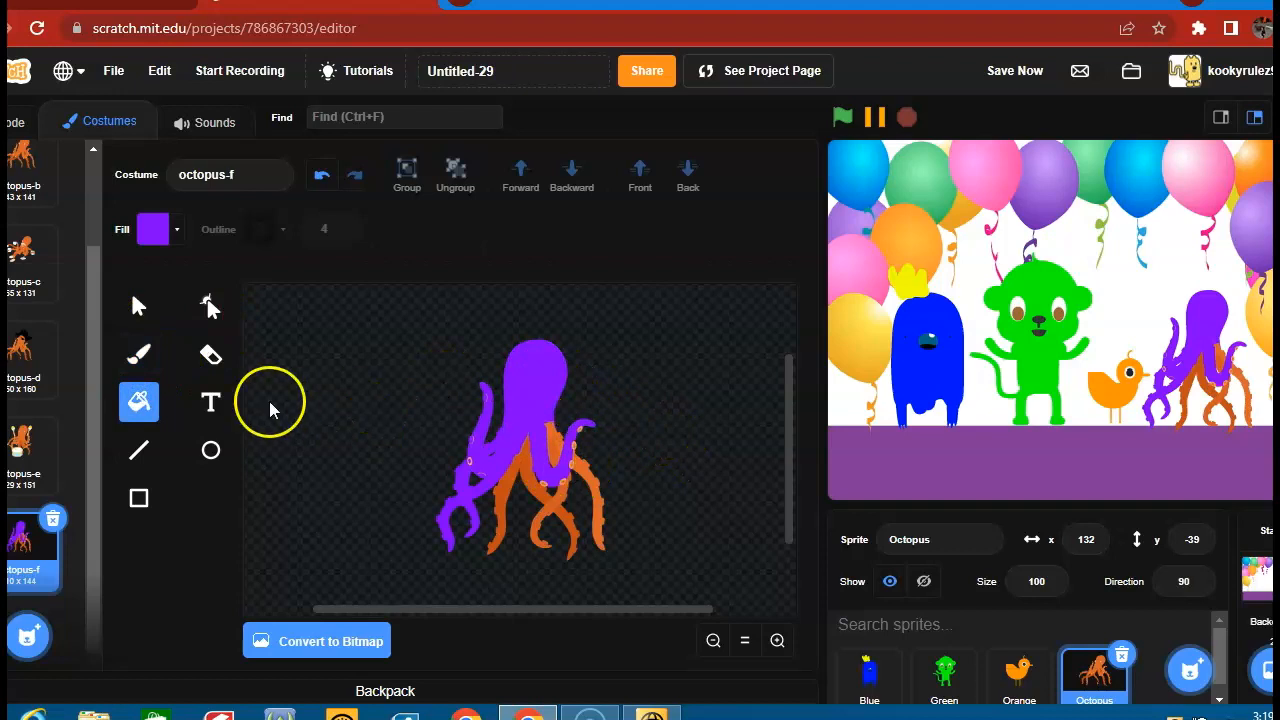
Cover the suckers on the octopus's left tentacles with purple, using fills and size 10 brush strokes
{"action": "left_click", "coordinate": [139, 355]}
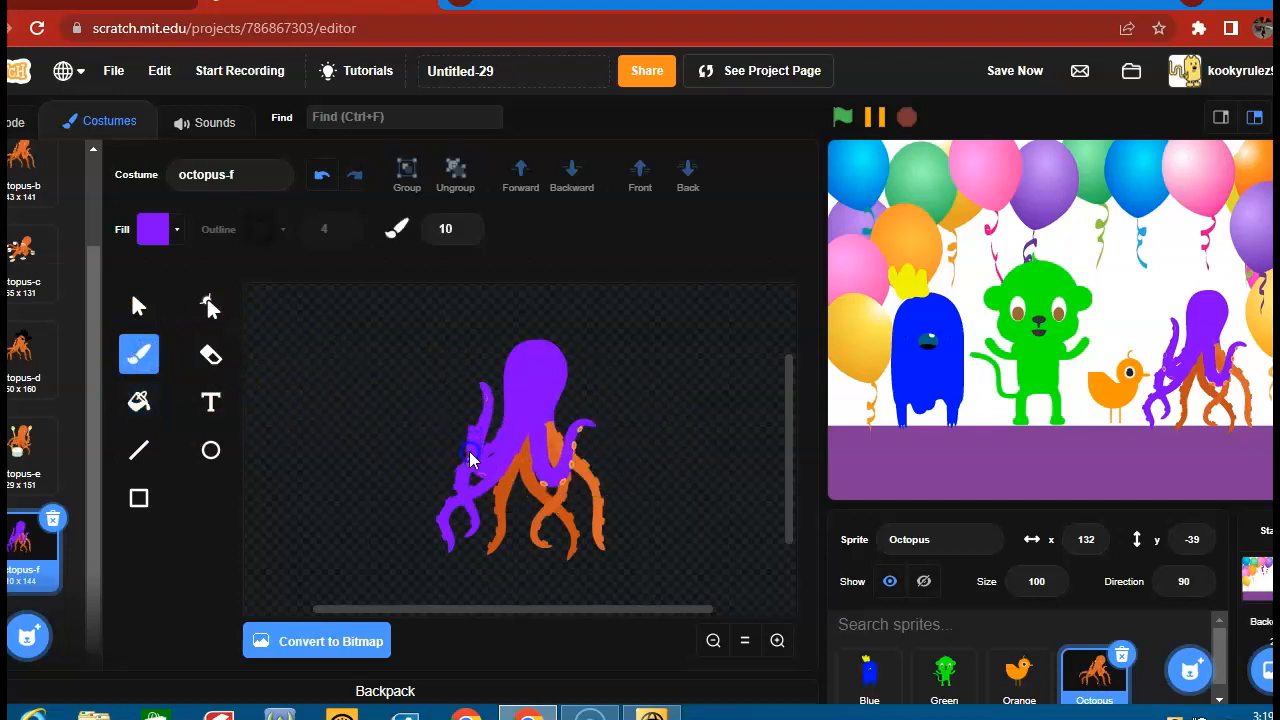
{"action": "left_click", "coordinate": [338, 195]}
{"action": "left_click", "coordinate": [139, 401]}
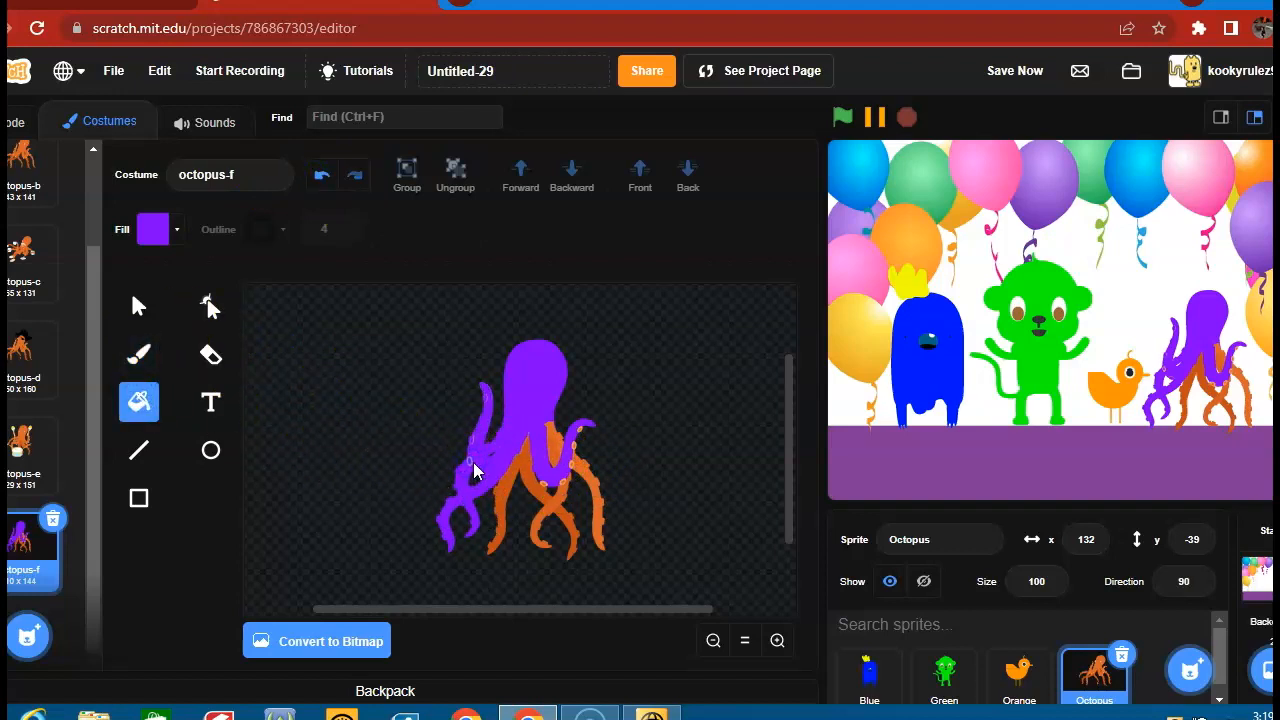
{"action": "left_click", "coordinate": [488, 399]}
{"action": "left_click", "coordinate": [488, 428]}
{"action": "left_click", "coordinate": [477, 460]}
{"action": "left_click", "coordinate": [150, 362]}
{"action": "mouse_move", "coordinate": [437, 434]}
{"action": "left_mouse_down"}
{"action": "mouse_move", "coordinate": [481, 451]}
{"action": "mouse_move", "coordinate": [480, 440]}
{"action": "mouse_move", "coordinate": [484, 468]}
{"action": "left_mouse_up"}
Cover the suckers along the octopus's raised right tentacle with purple, using the size 10 brush
{"action": "left_click", "coordinate": [139, 403]}
{"action": "left_click", "coordinate": [545, 486]}
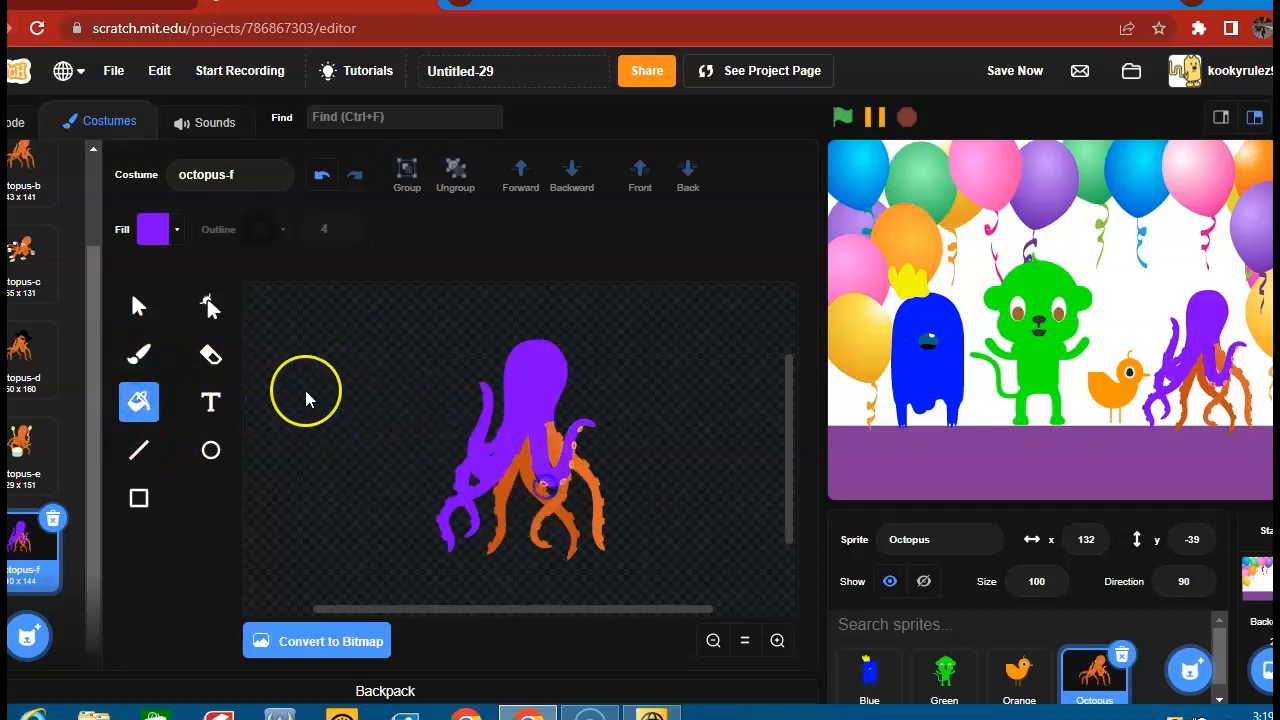
{"action": "left_click", "coordinate": [139, 355]}
{"action": "left_click_drag", "start_coordinate": [586, 445], "coordinate": [584, 436]}
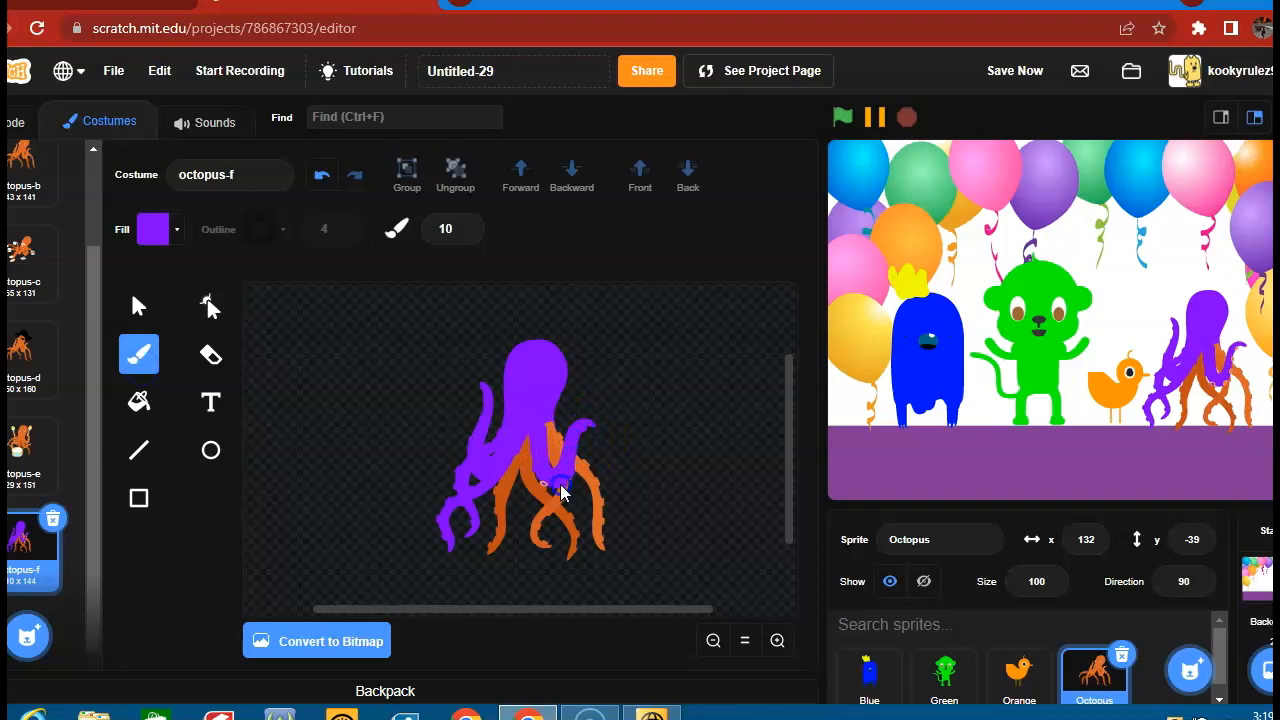
{"action": "left_click_drag", "start_coordinate": [534, 491], "coordinate": [564, 470]}
Fill the octopus's remaining orange tentacles with purple
{"action": "left_click", "coordinate": [137, 398]}
{"action": "left_click", "coordinate": [150, 412]}
{"action": "left_click", "coordinate": [530, 476]}
{"action": "left_click", "coordinate": [514, 491]}
{"action": "left_click", "coordinate": [543, 519]}
{"action": "left_click", "coordinate": [543, 519]}
{"action": "left_click", "coordinate": [593, 492]}
Undo the latest purple edits on the octopus's tentacles and redo all of them
{"action": "left_click", "coordinate": [181, 356]}
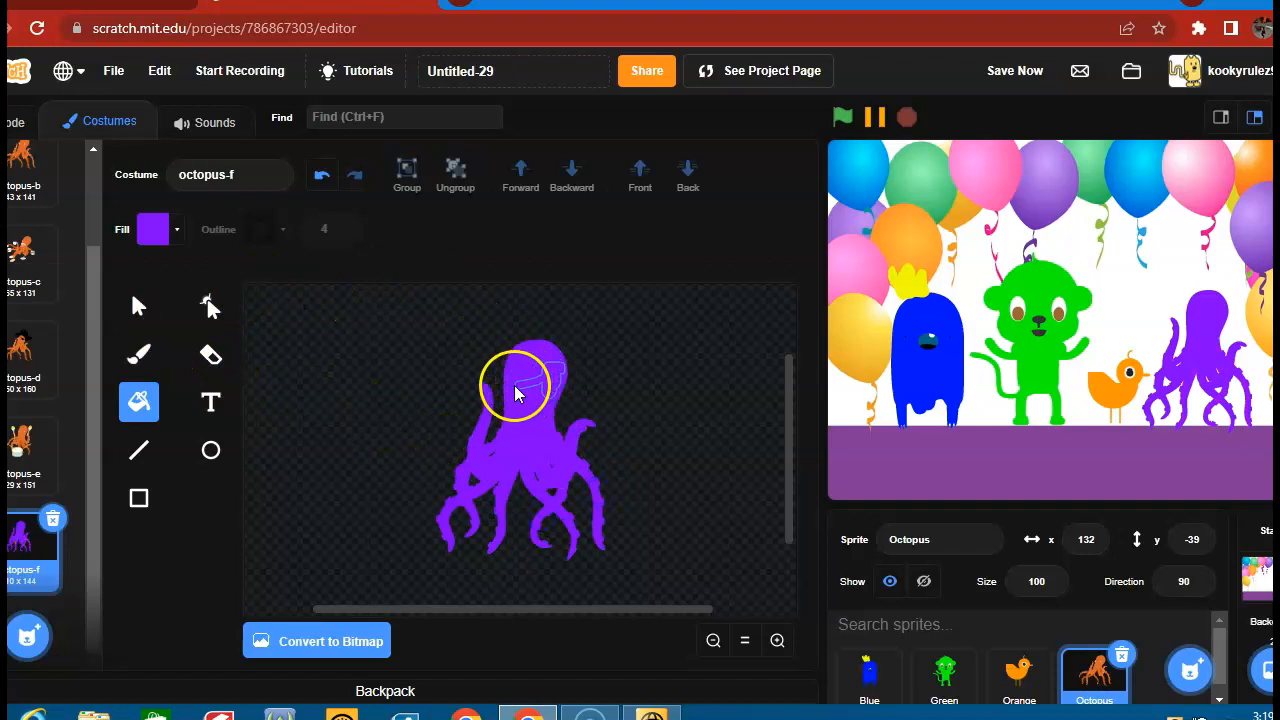
{"action": "left_click", "coordinate": [210, 355]}
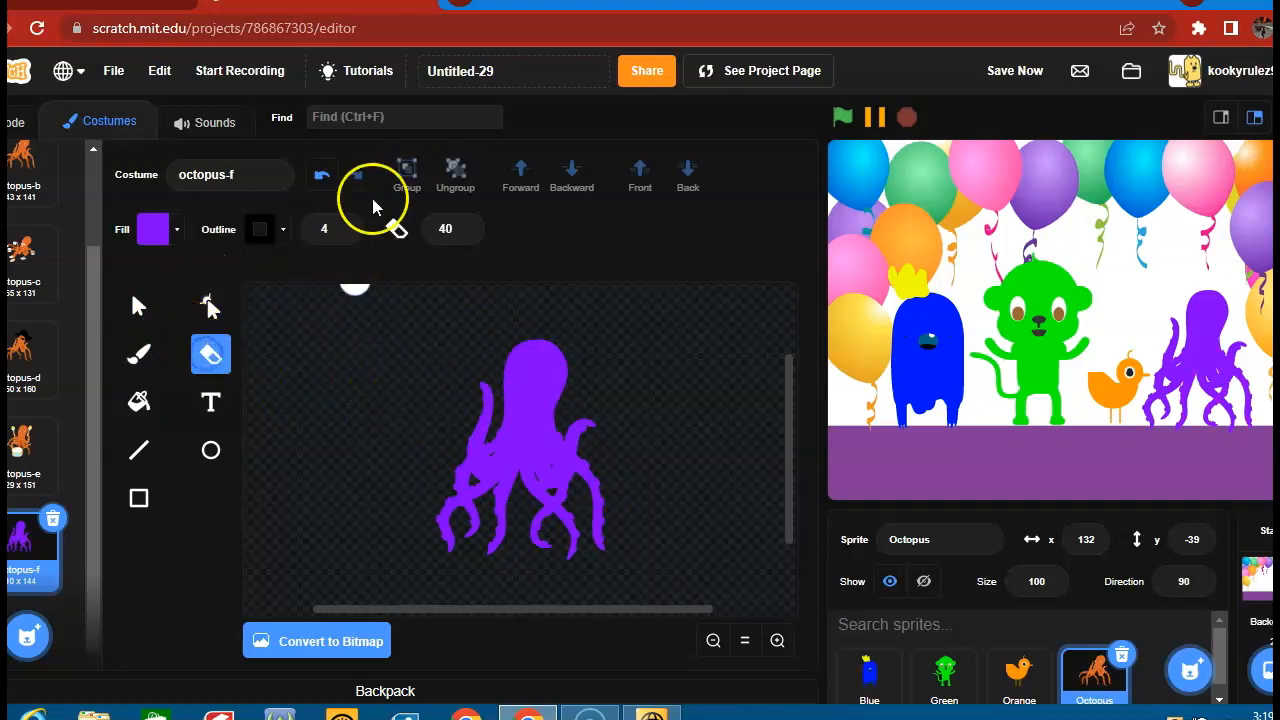
{"action": "left_click", "coordinate": [325, 178]}
{"action": "left_click", "coordinate": [325, 178]}
{"action": "left_click", "coordinate": [325, 178]}
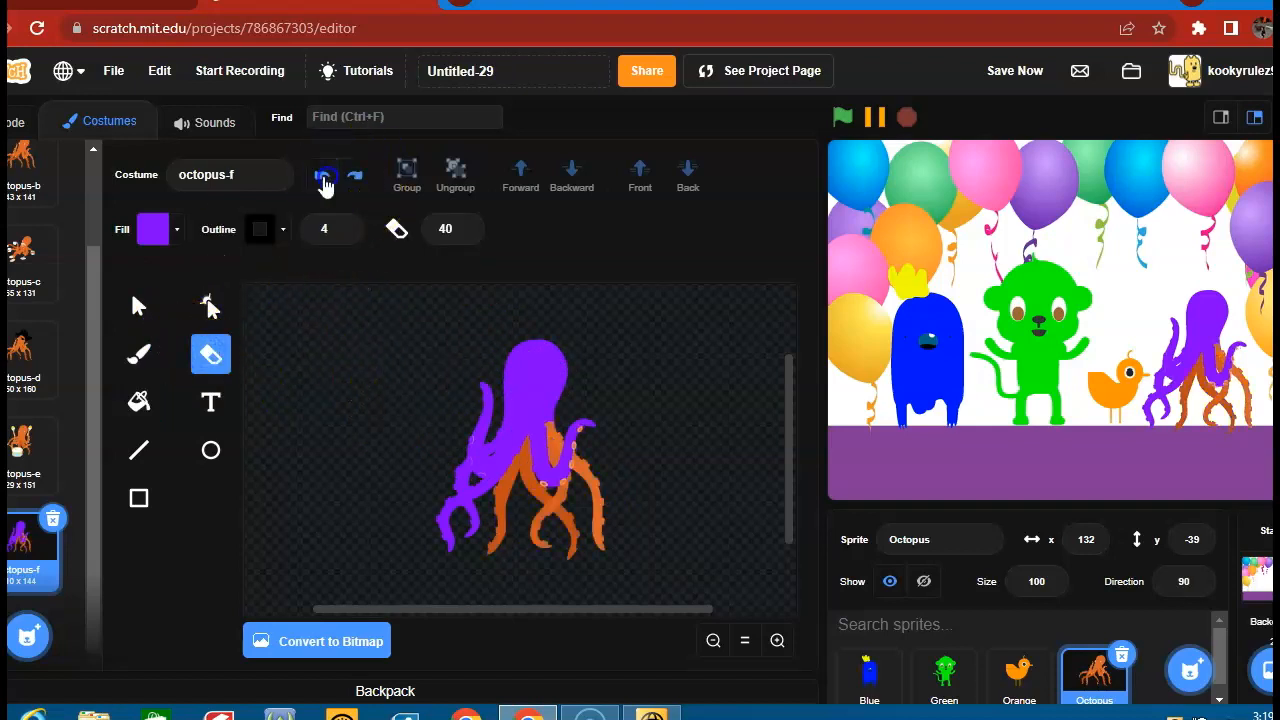
{"action": "left_click", "coordinate": [345, 178]}
{"action": "left_click", "coordinate": [352, 180]}
{"action": "left_click", "coordinate": [352, 180]}
{"action": "left_click", "coordinate": [352, 180]}
{"action": "left_click", "coordinate": [352, 180]}
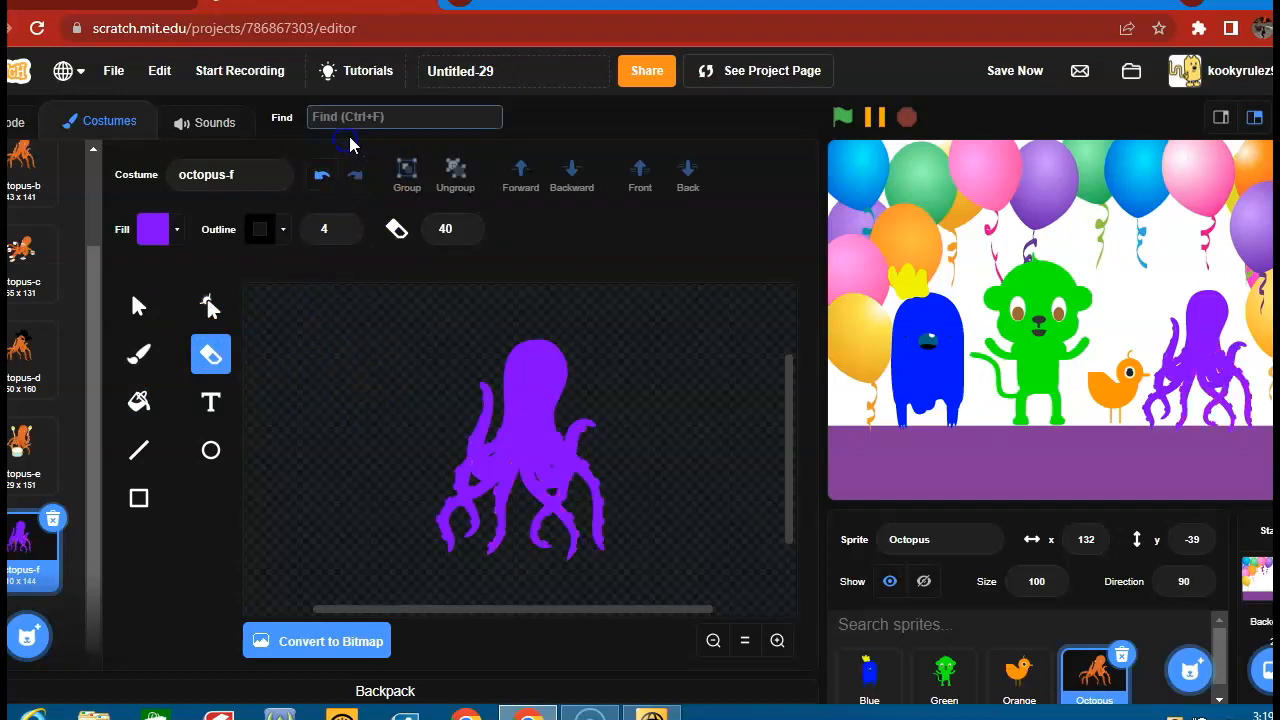
Open the original octopus-a costume and copy its eyes and mouth
{"action": "left_click", "coordinate": [40, 460]}
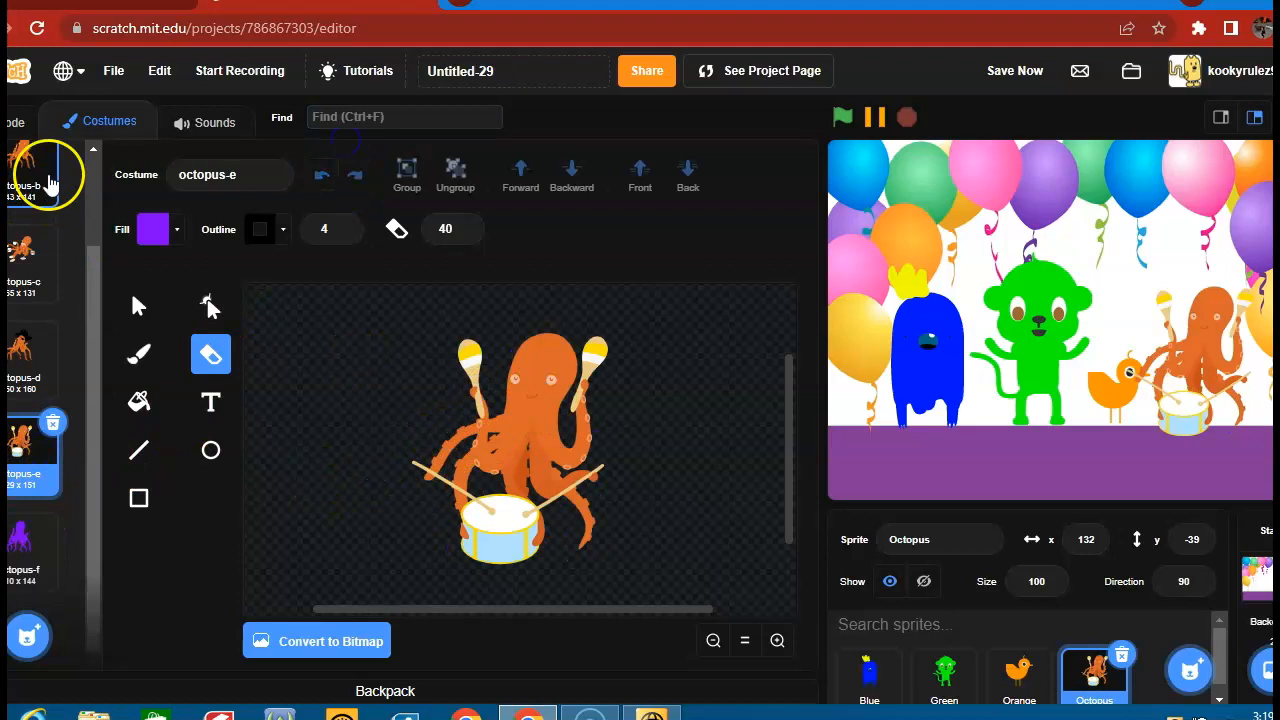
{"action": "left_click", "coordinate": [42, 175]}
{"action": "scroll", "coordinate": [42, 175], "scroll_direction": "up", "scroll_amount": 2}
{"action": "left_click", "coordinate": [24, 178]}
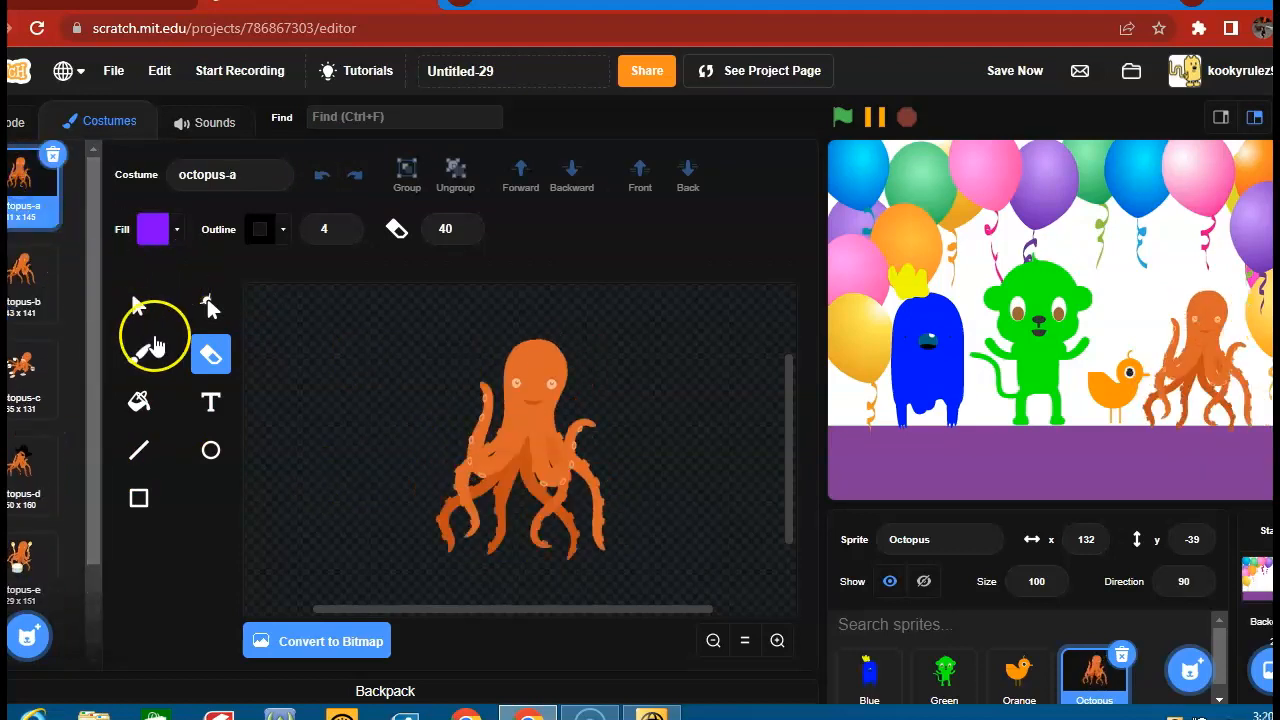
{"action": "left_click", "coordinate": [138, 302]}
{"action": "left_click", "coordinate": [514, 372]}
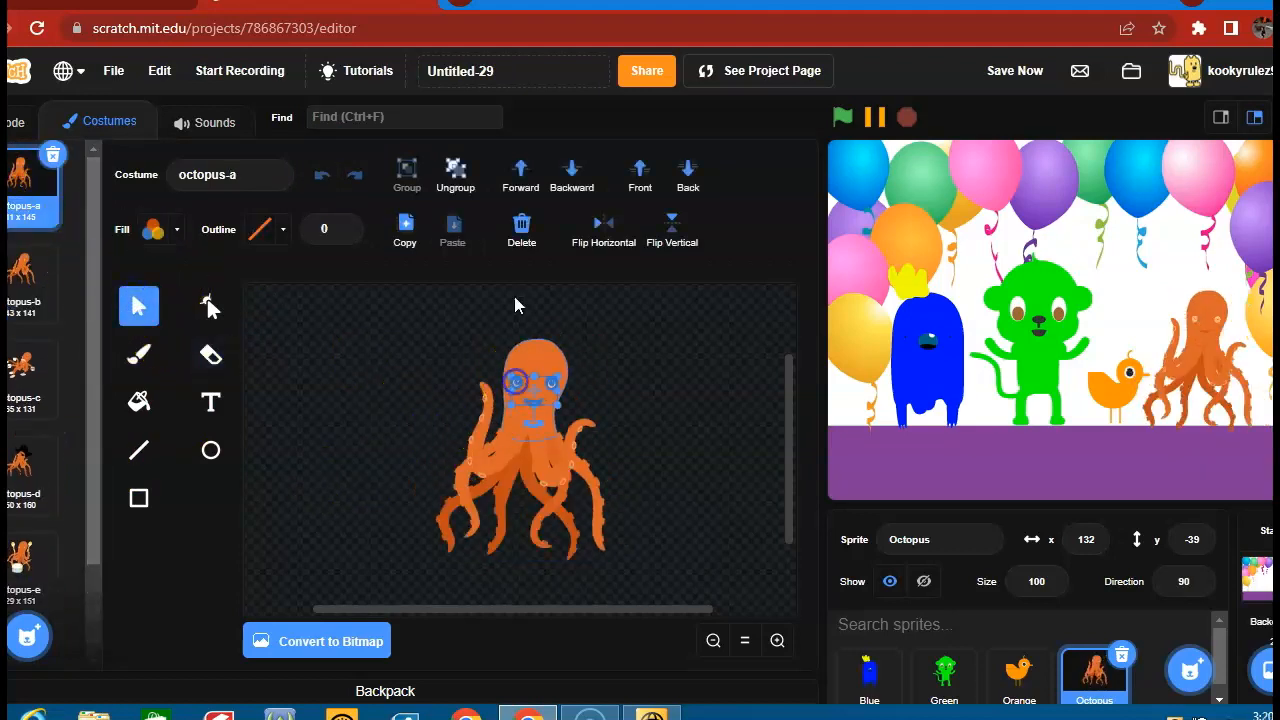
{"action": "left_click", "coordinate": [452, 172]}
{"action": "left_click", "coordinate": [405, 228]}
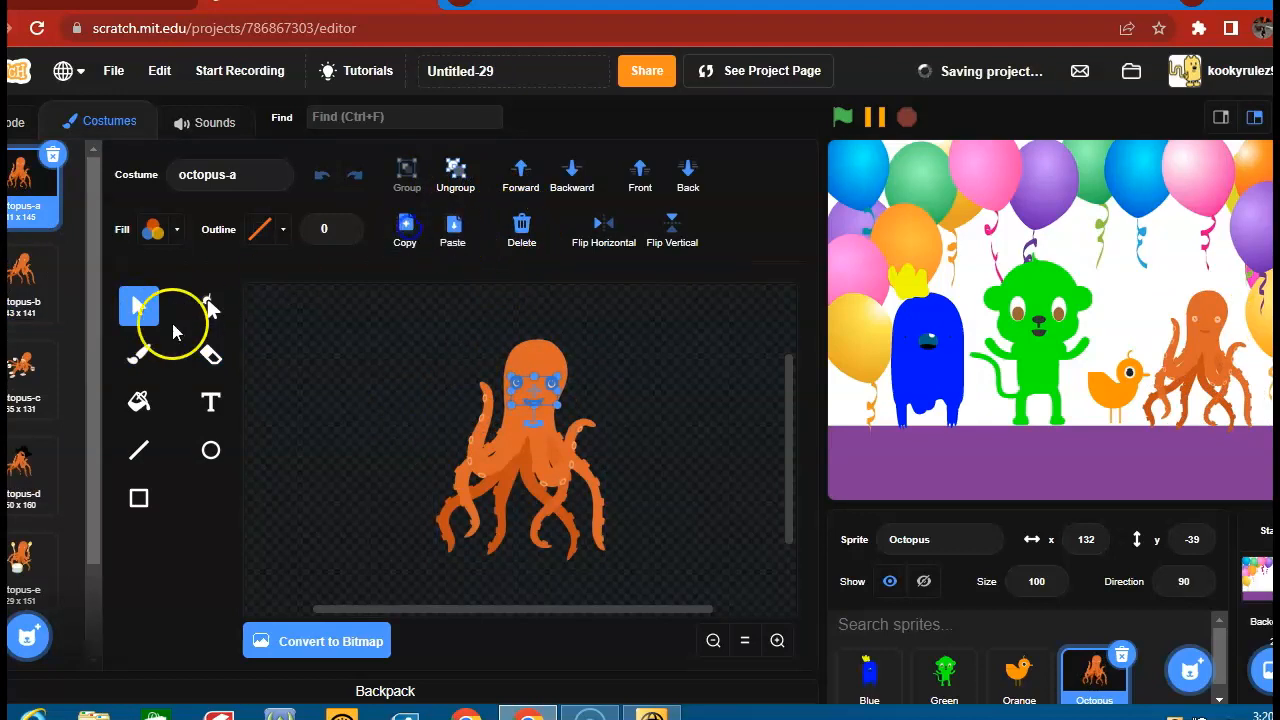
Paste the copied eyes and mouth onto the purple octopus-f costume and rename the sprite Purple
{"action": "scroll", "coordinate": [60, 362], "scroll_direction": "down", "scroll_amount": 2}
{"action": "left_click", "coordinate": [22, 542]}
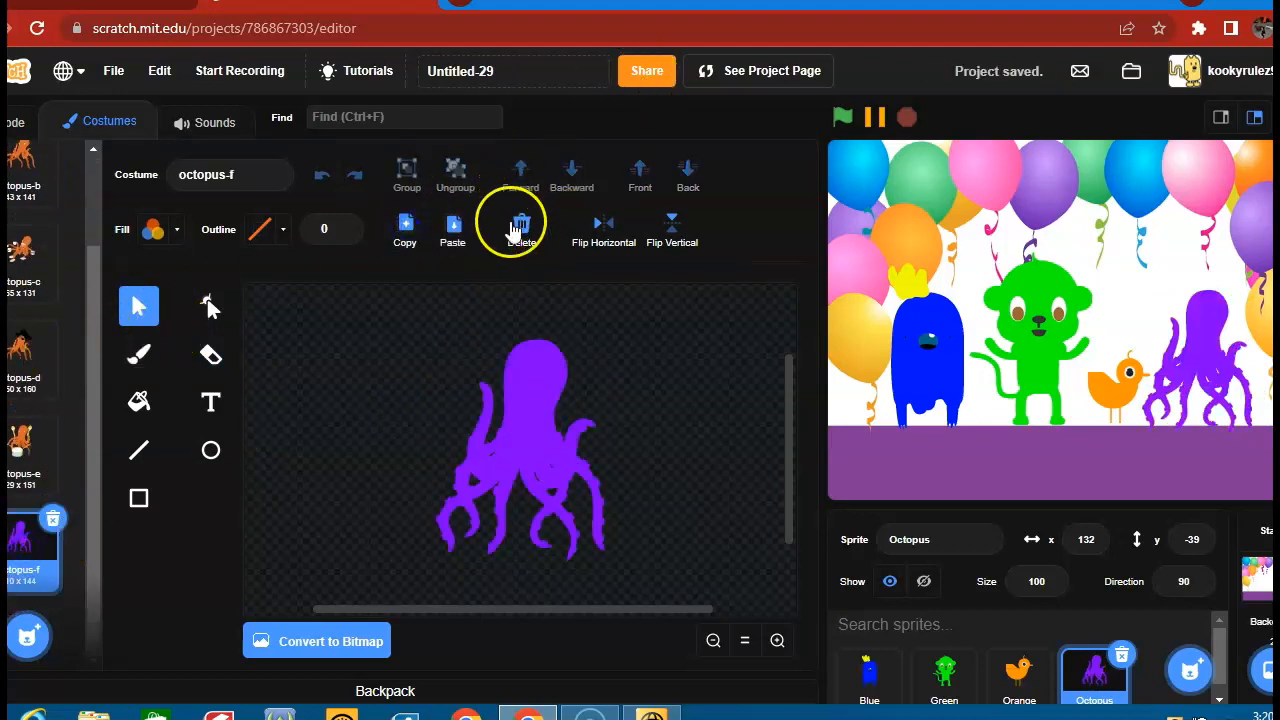
{"action": "left_click", "coordinate": [452, 228]}
{"action": "left_click", "coordinate": [534, 377]}
{"action": "left_click", "coordinate": [378, 395]}
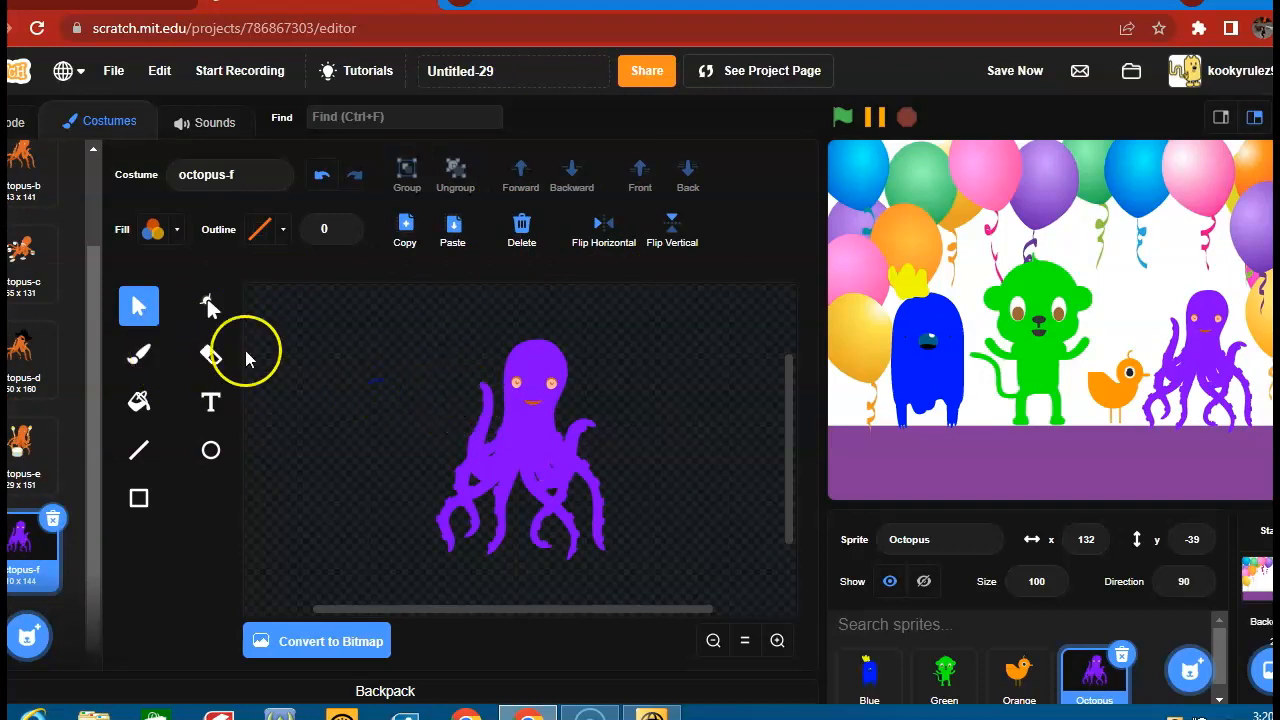
{"action": "left_click_drag", "start_coordinate": [938, 539], "coordinate": [705, 523]}
{"action": "key", "text": "BackSpace"}
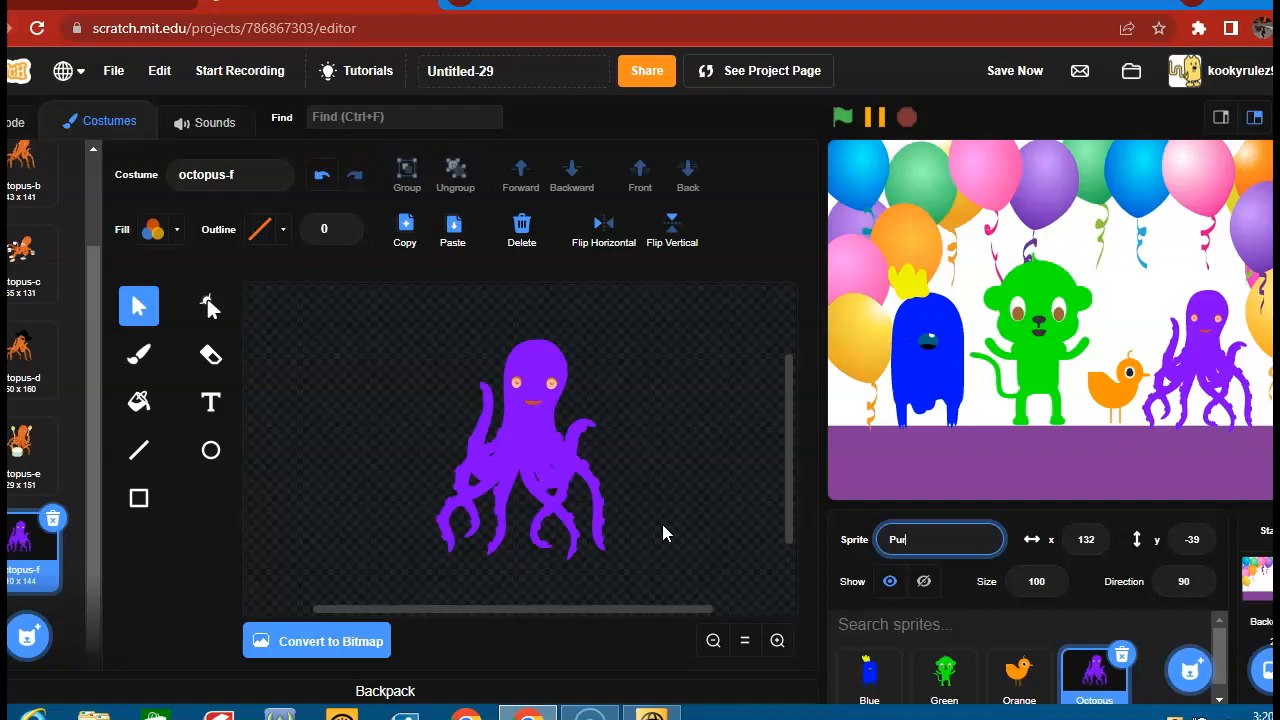
Add the Cat sprite from the Animals category and place it on the stage at about x -189, y -103
{"action": "left_click", "coordinate": [1190, 670]}
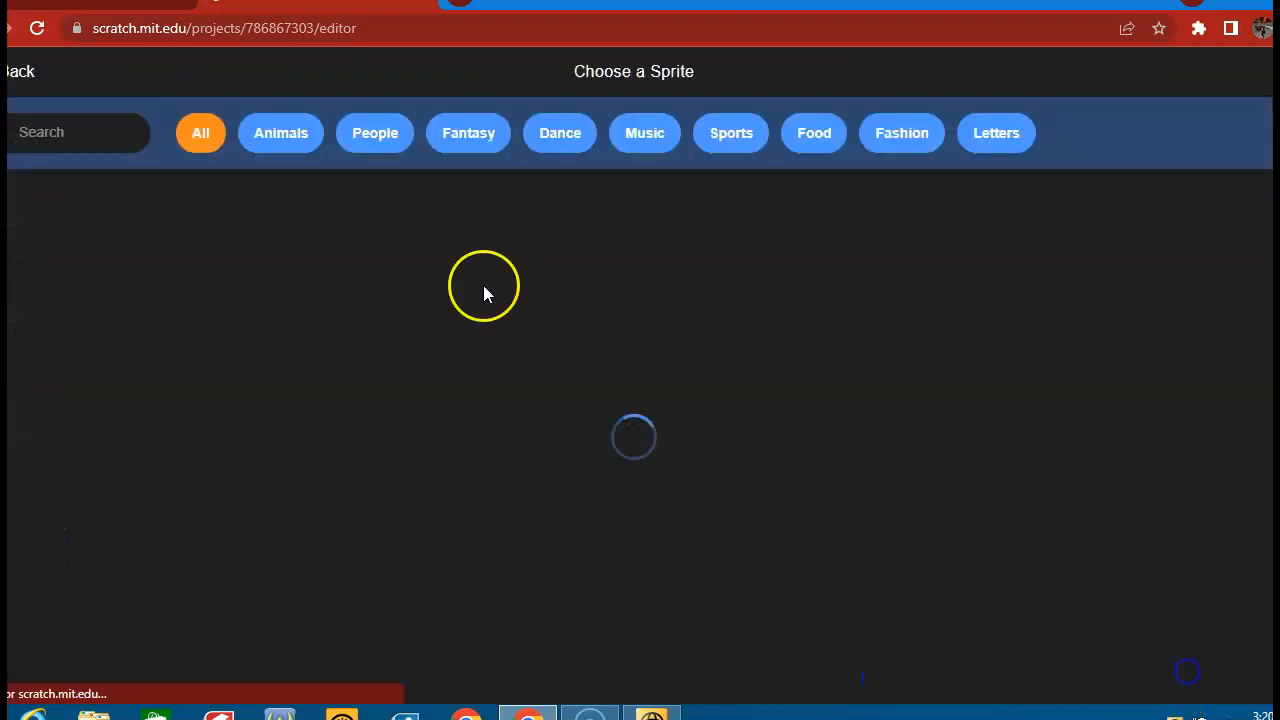
{"action": "left_click", "coordinate": [298, 147]}
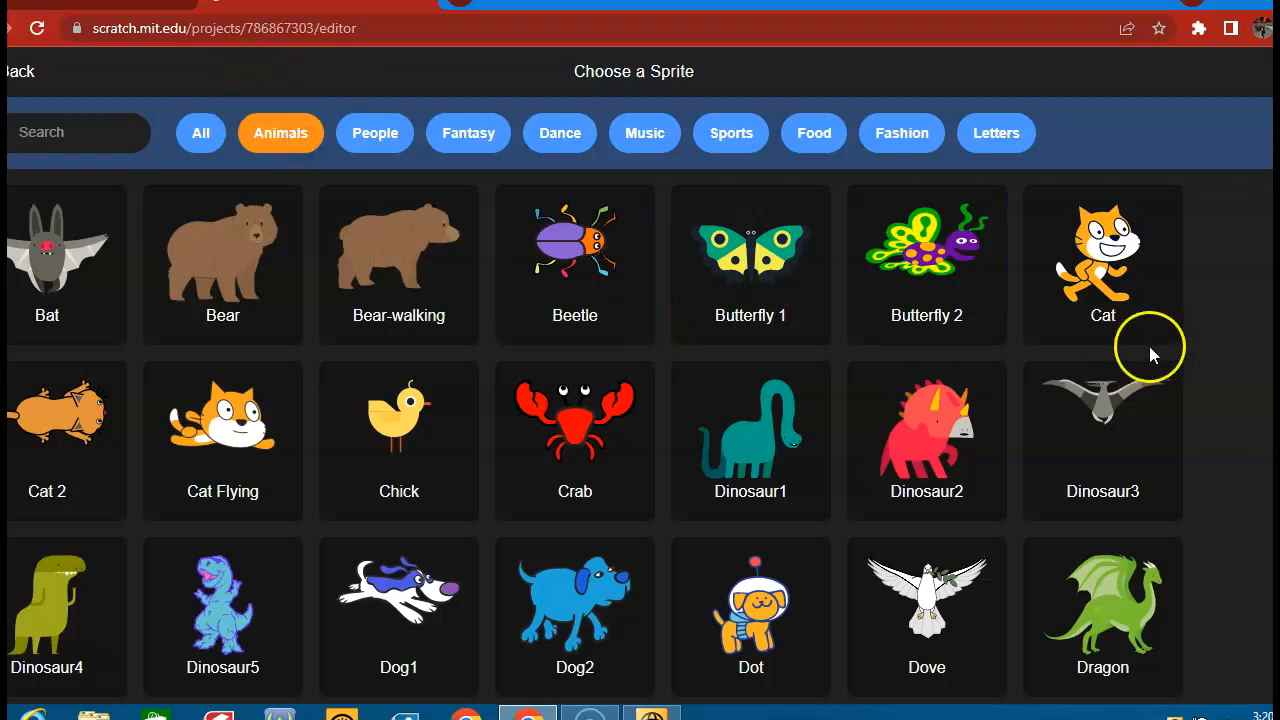
{"action": "left_click", "coordinate": [1100, 255]}
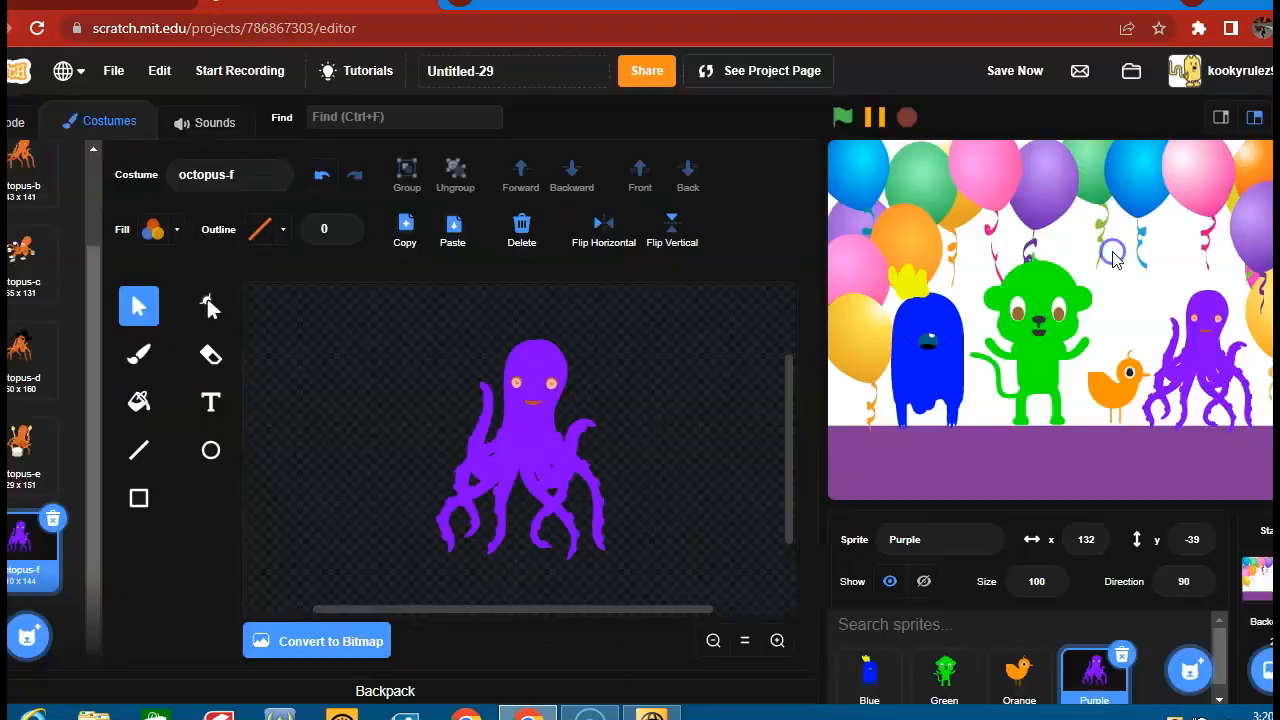
{"action": "left_click_drag", "start_coordinate": [882, 477], "coordinate": [864, 437]}
Duplicate the cat-a costume, move the copy to the end of the costumes, and name it cat-c
{"action": "left_click", "coordinate": [66, 120]}
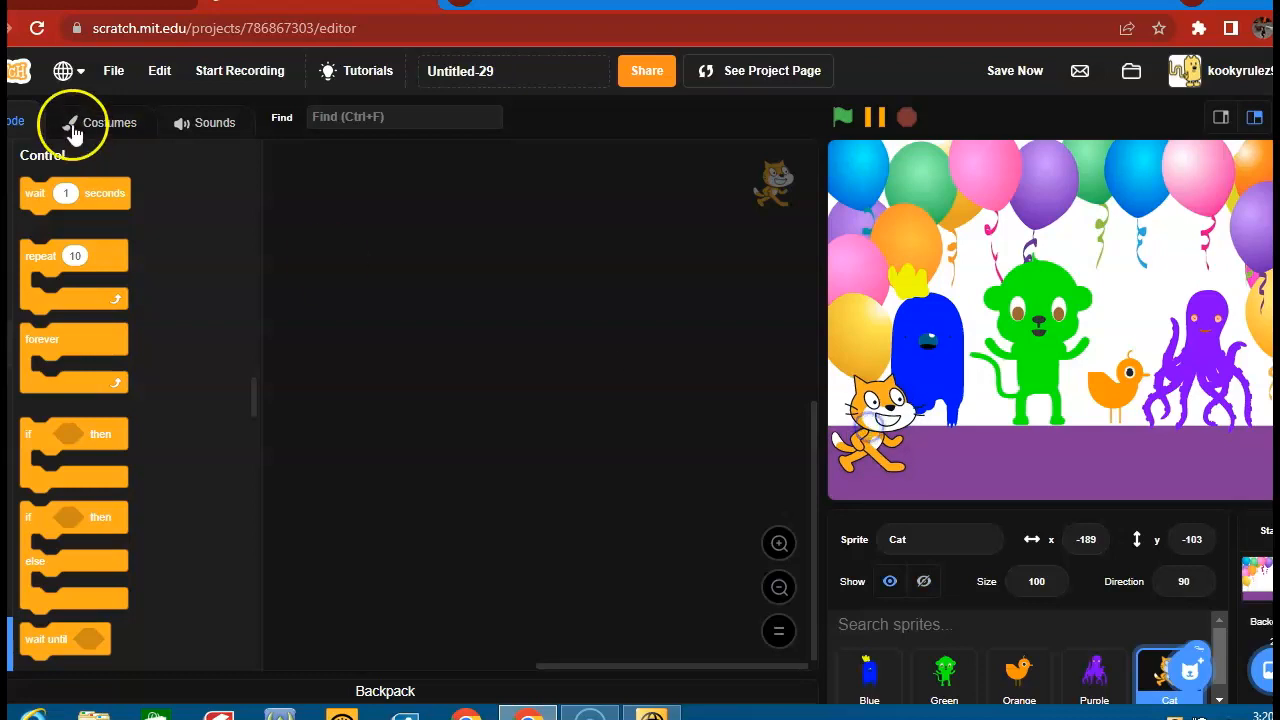
{"action": "left_click", "coordinate": [28, 150]}
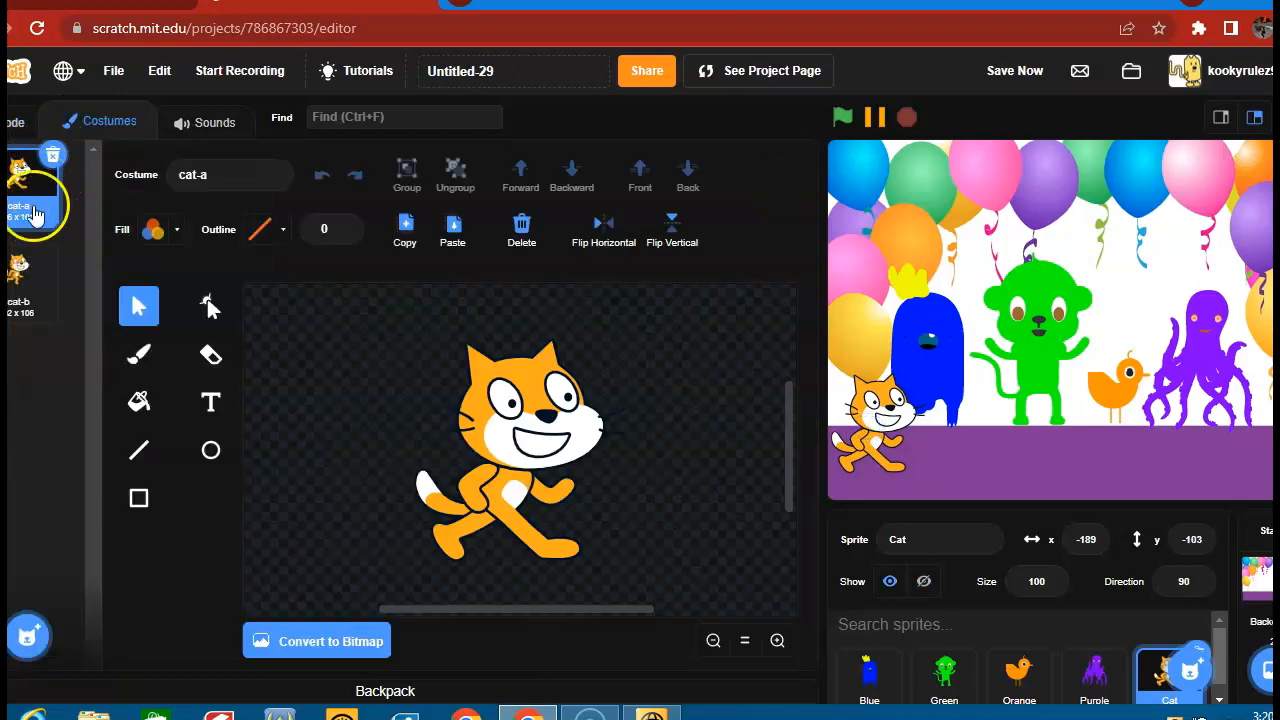
{"action": "right_click", "coordinate": [60, 212]}
{"action": "left_click", "coordinate": [62, 228]}
{"action": "left_click_drag", "start_coordinate": [37, 329], "coordinate": [40, 405]}
{"action": "left_click", "coordinate": [251, 176]}
{"action": "key", "text": "BackSpace"}
{"action": "key", "text": "BackSpace"}
{"action": "type", "text": "c"}
{"action": "left_click", "coordinate": [177, 537]}
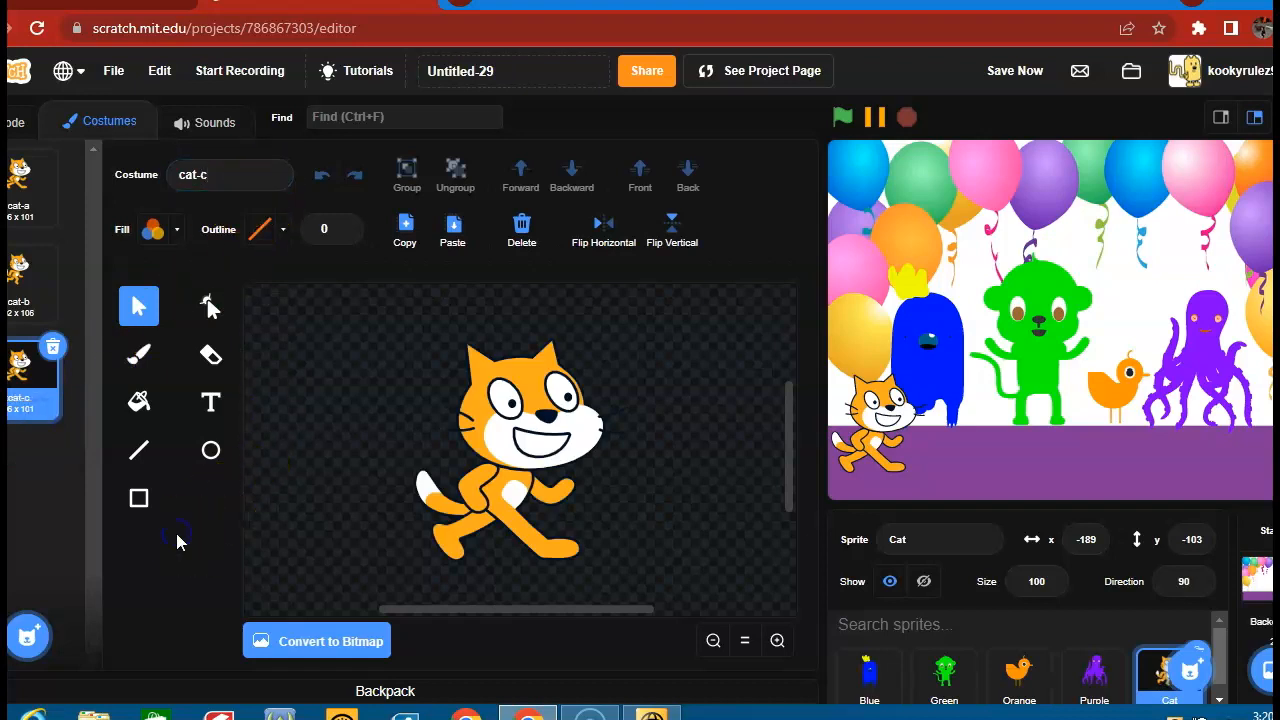
Set the fill to pure red (color 0, saturation 100) and fill the cat's body, arms, legs and tail
{"action": "left_click", "coordinate": [140, 403]}
{"action": "left_click", "coordinate": [173, 232]}
{"action": "left_click_drag", "start_coordinate": [180, 337], "coordinate": [86, 337]}
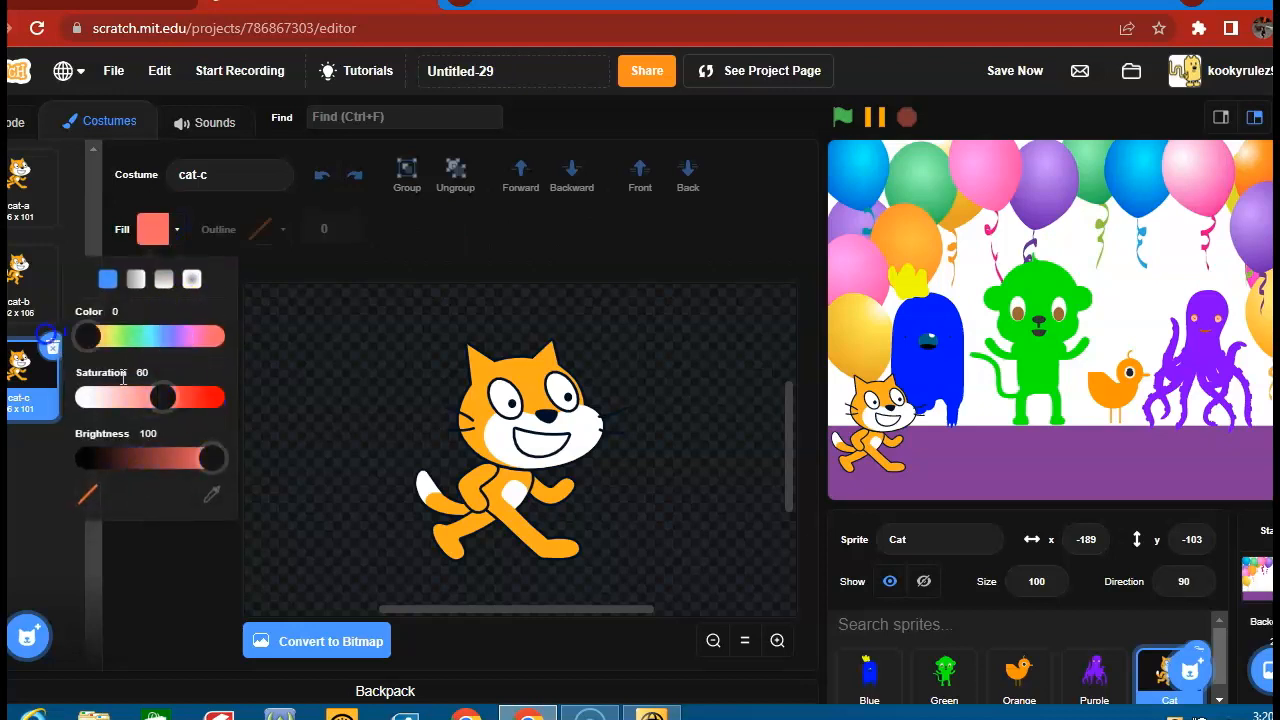
{"action": "left_click", "coordinate": [266, 414]}
{"action": "left_click", "coordinate": [509, 507]}
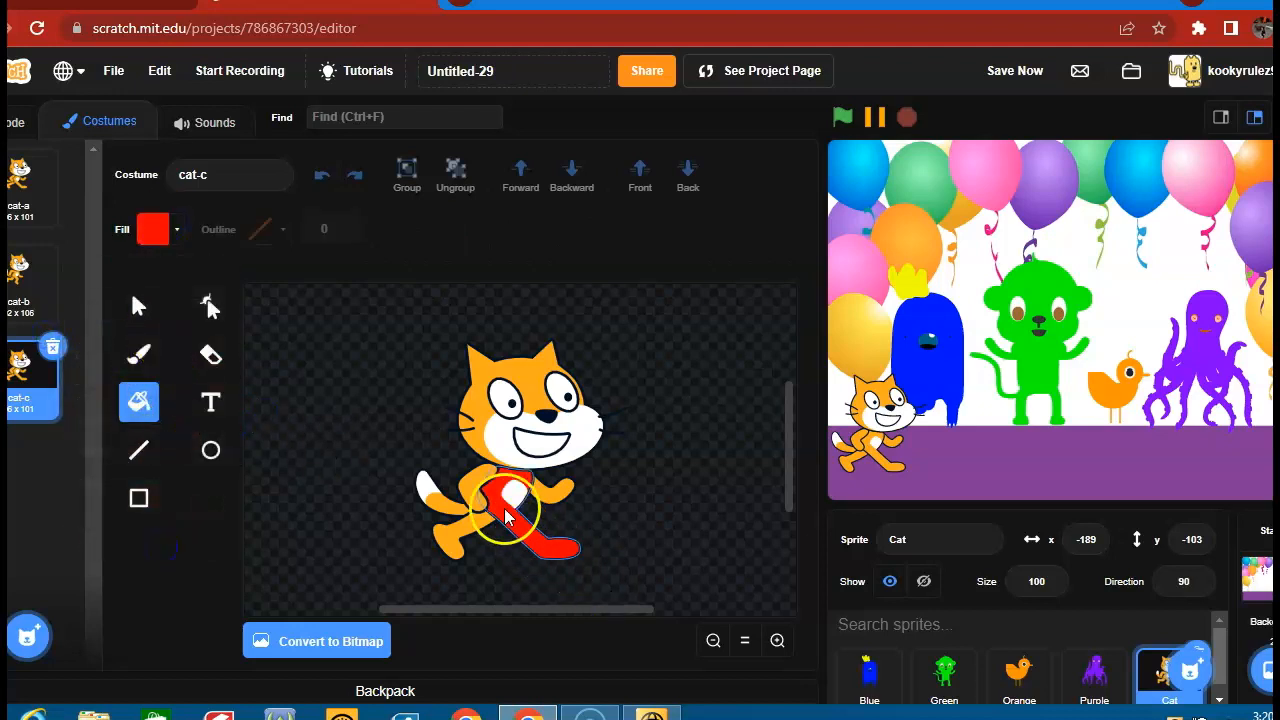
{"action": "left_click", "coordinate": [511, 519]}
{"action": "left_click", "coordinate": [477, 486]}
{"action": "left_click", "coordinate": [461, 530]}
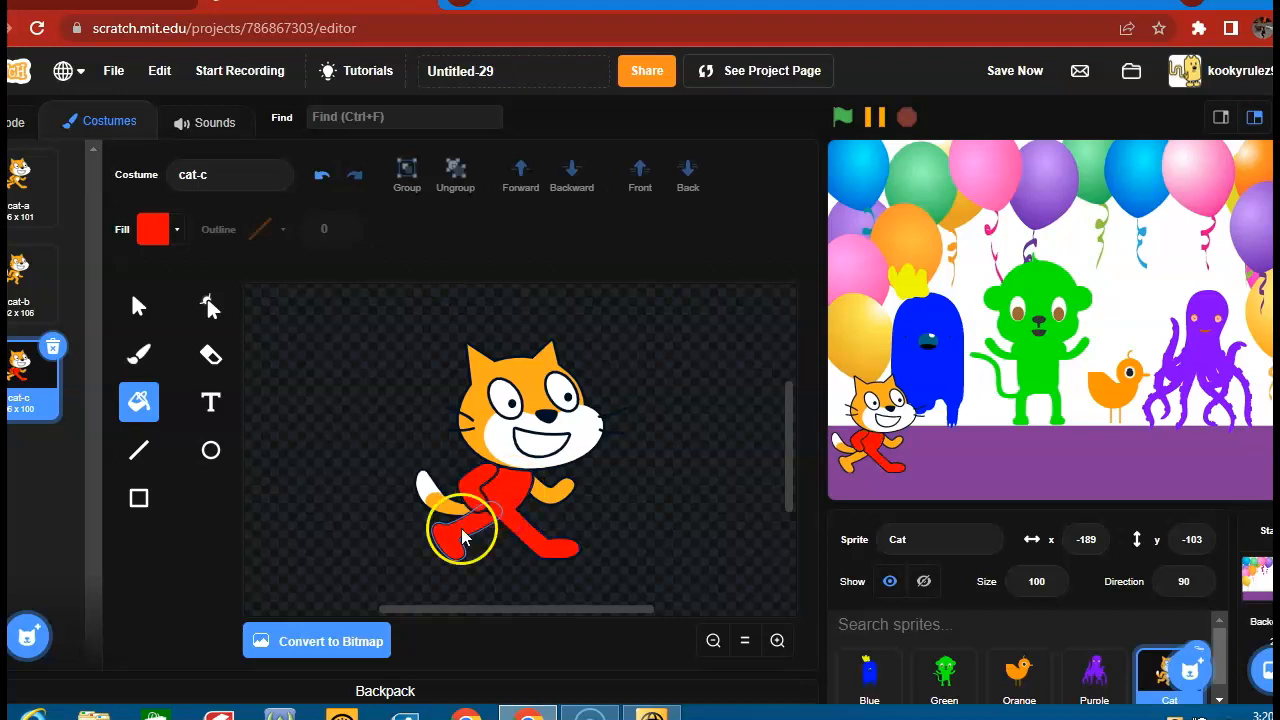
{"action": "left_click", "coordinate": [426, 500]}
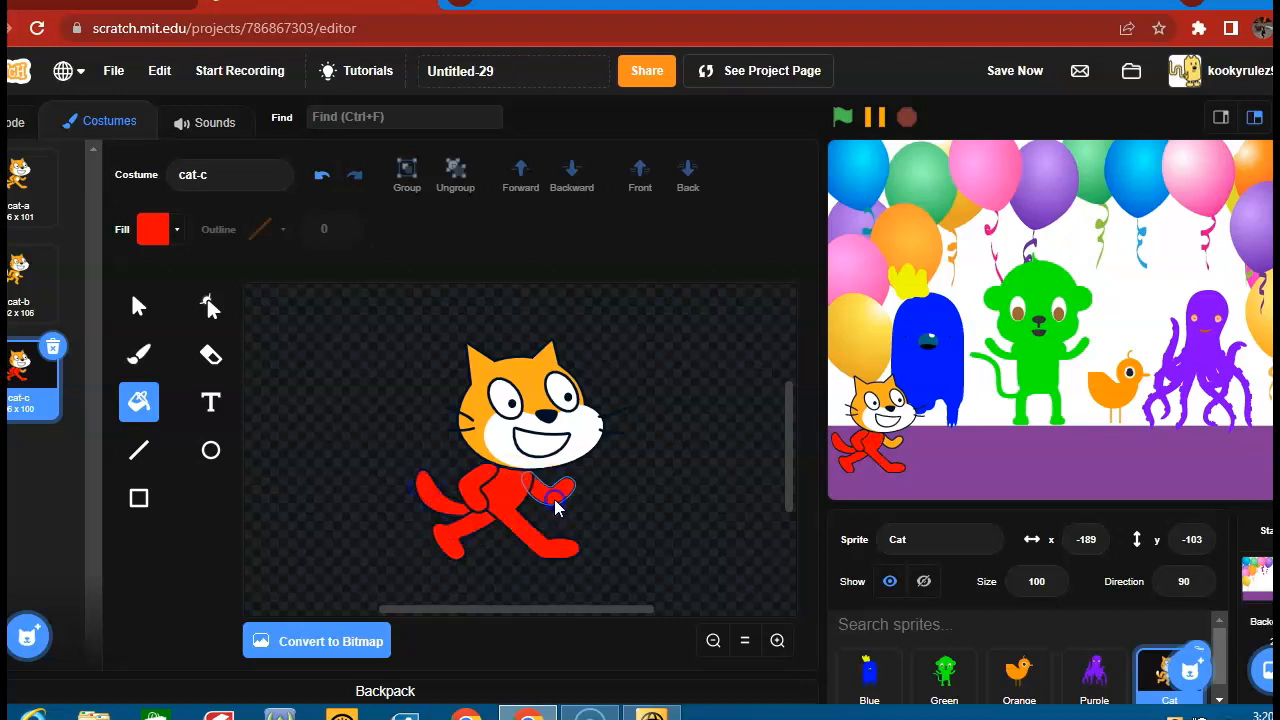
Fill the cat's muzzle and head red, undoing the stray fill on the whisker
{"action": "left_click", "coordinate": [510, 446]}
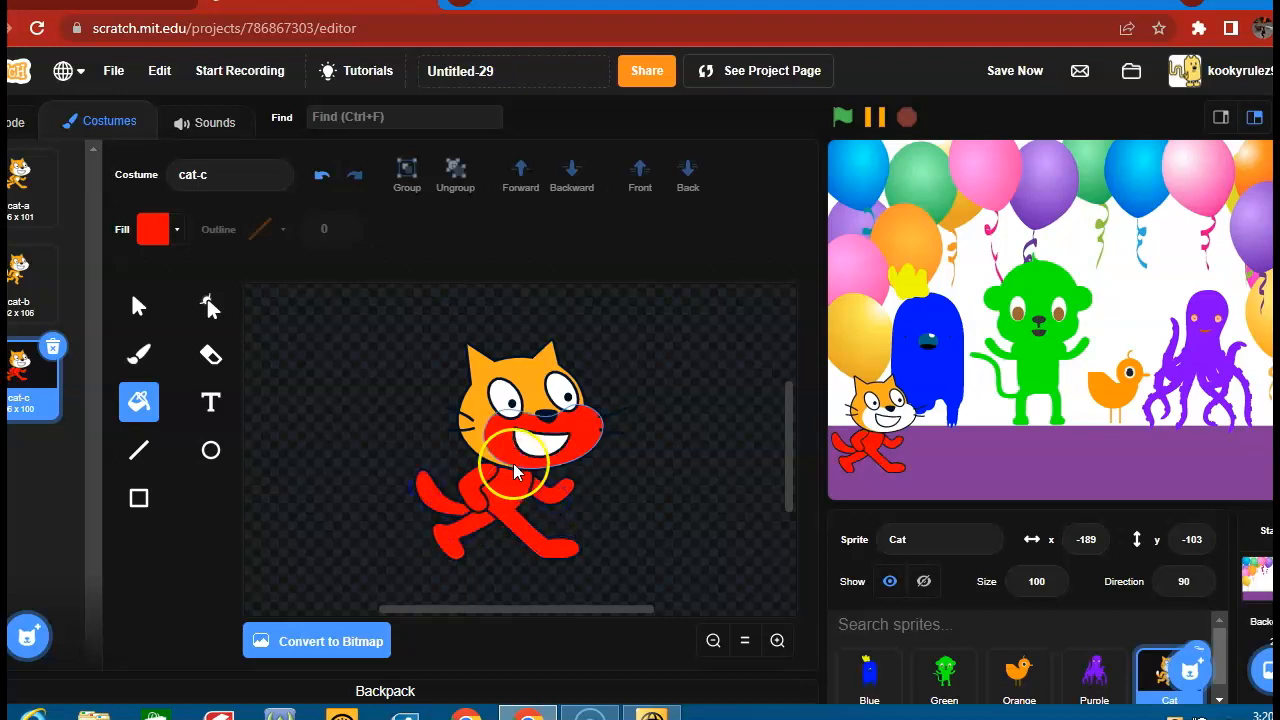
{"action": "left_click", "coordinate": [469, 424]}
{"action": "left_click", "coordinate": [315, 178]}
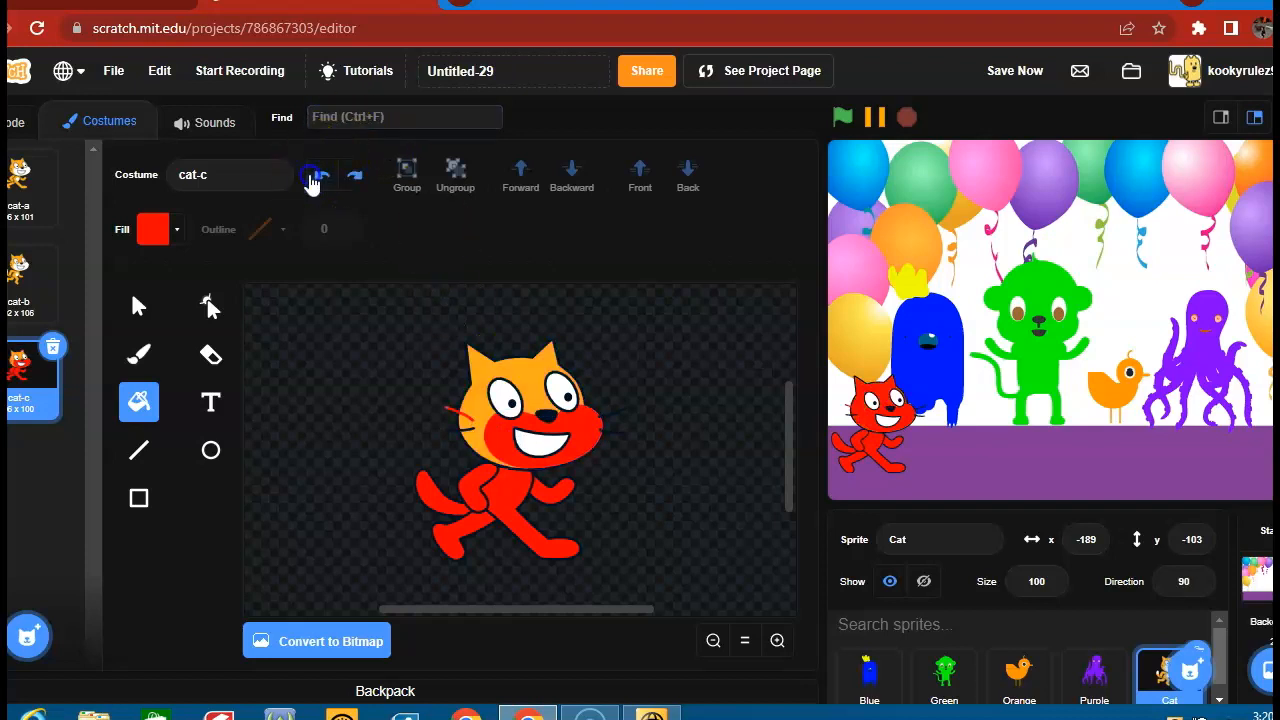
{"action": "left_click", "coordinate": [462, 408]}
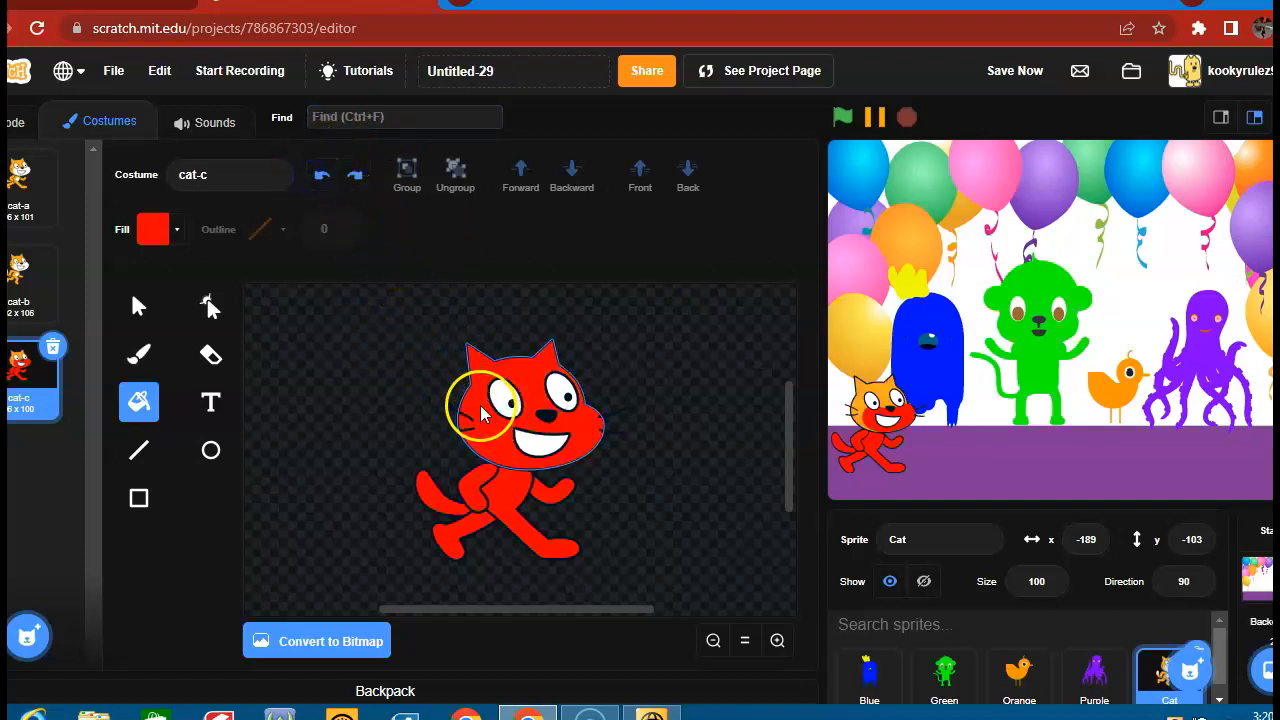
{"action": "left_click", "coordinate": [540, 382]}
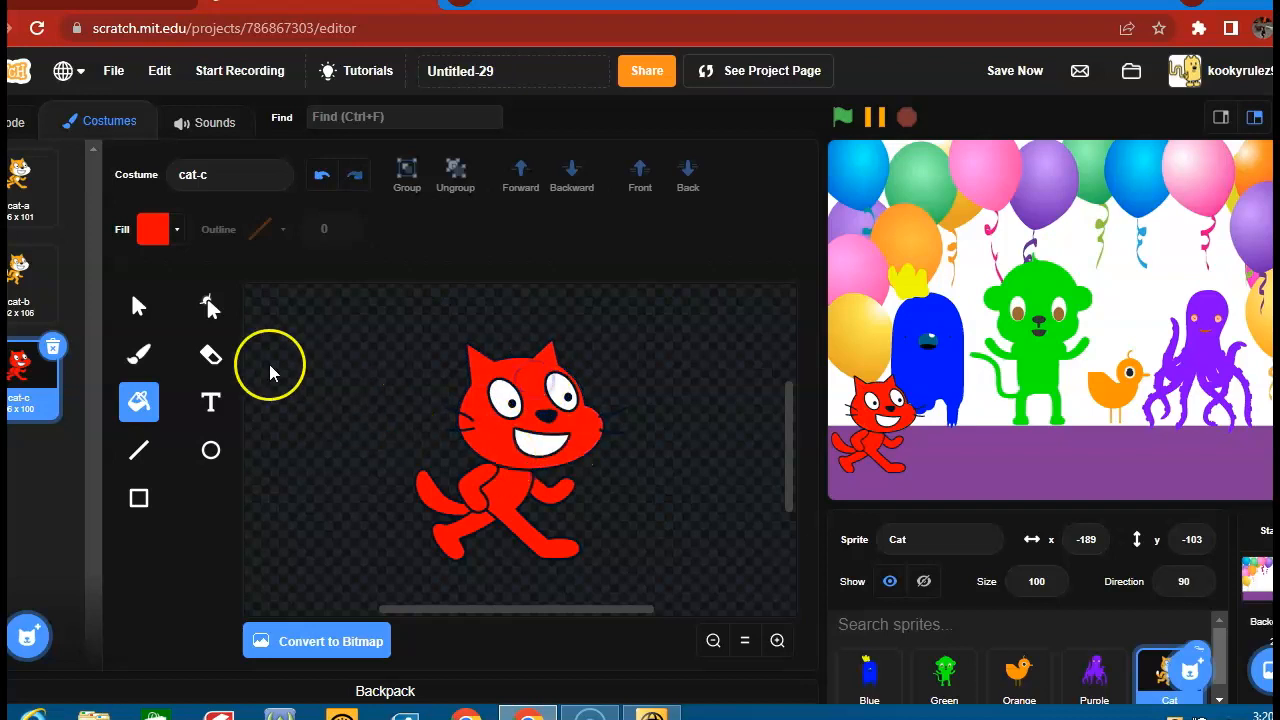
Paint white size 10 brush strokes on the cat's torso and arms to outline a shirt
{"action": "left_click", "coordinate": [139, 354]}
{"action": "left_click", "coordinate": [176, 229]}
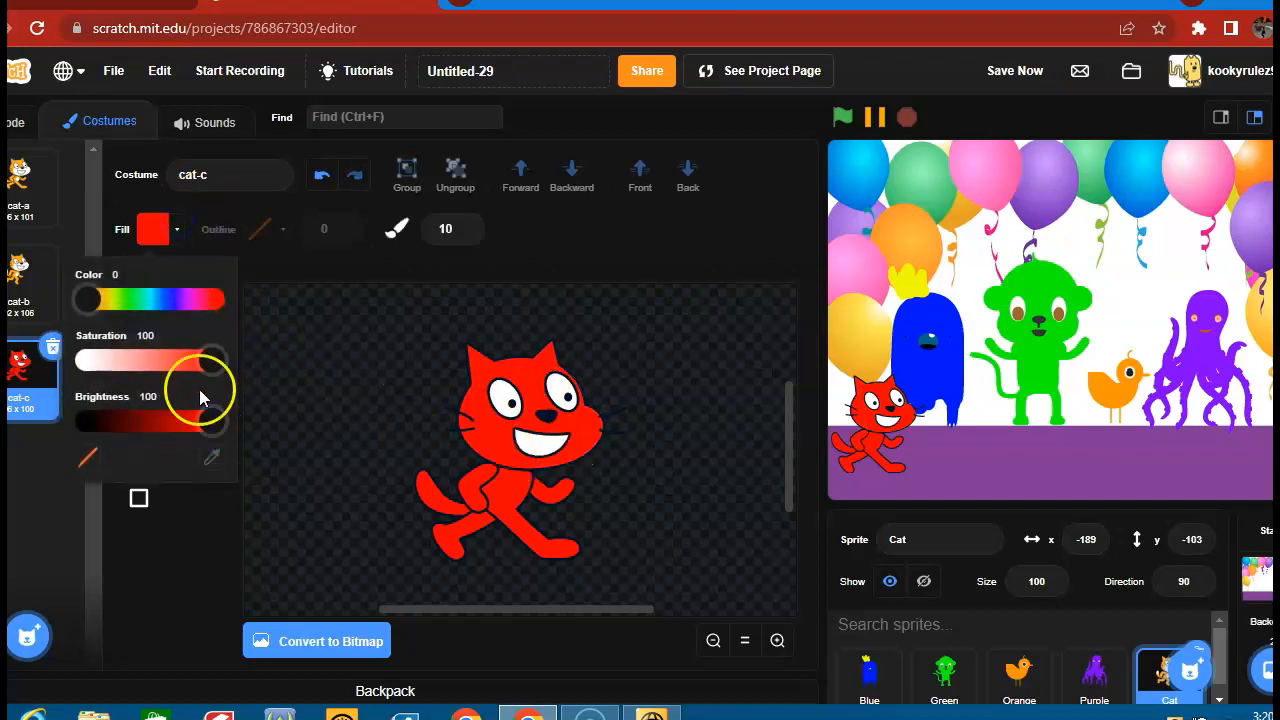
{"action": "left_click_drag", "start_coordinate": [199, 385], "coordinate": [94, 362]}
{"action": "left_click", "coordinate": [518, 480]}
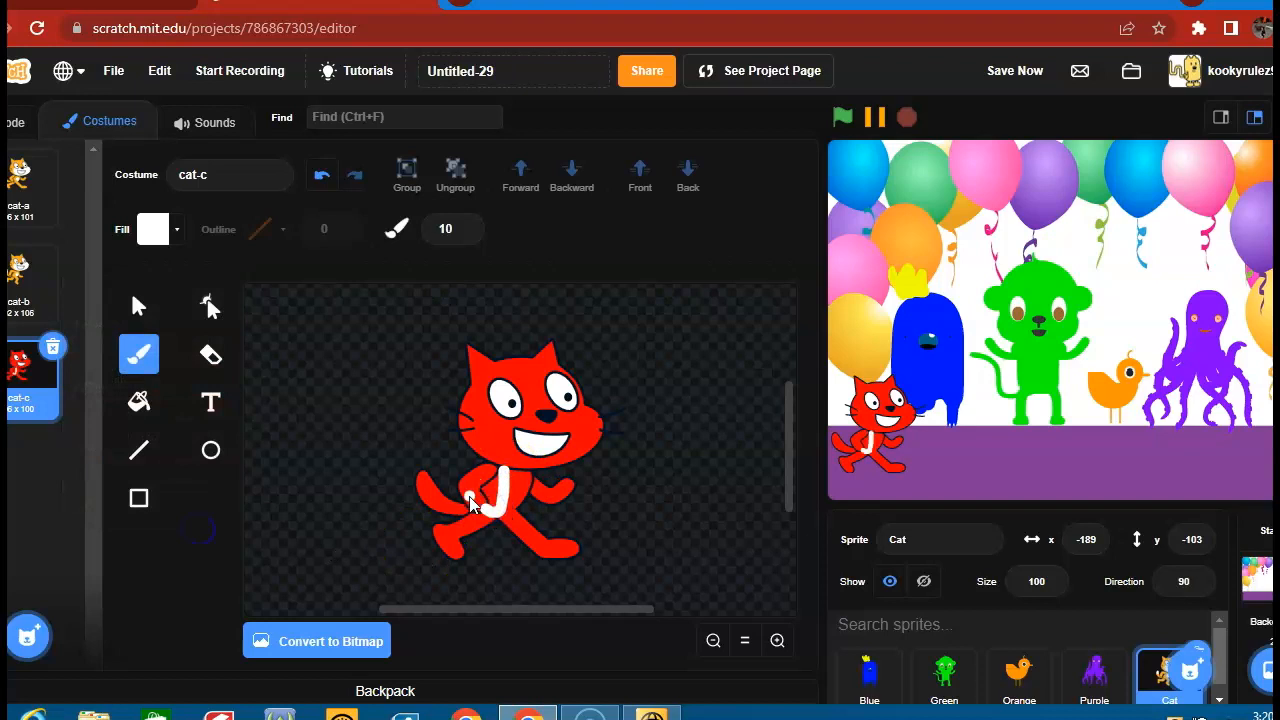
{"action": "left_click", "coordinate": [527, 476]}
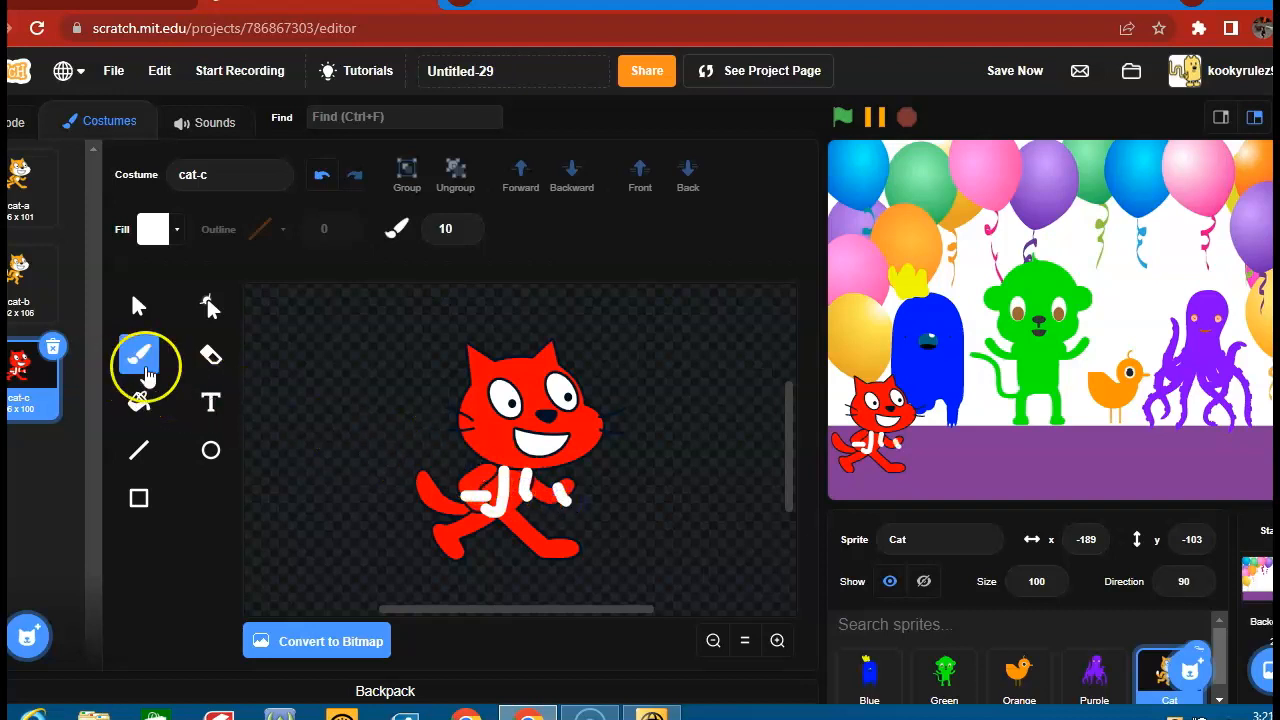
{"action": "left_click", "coordinate": [138, 401]}
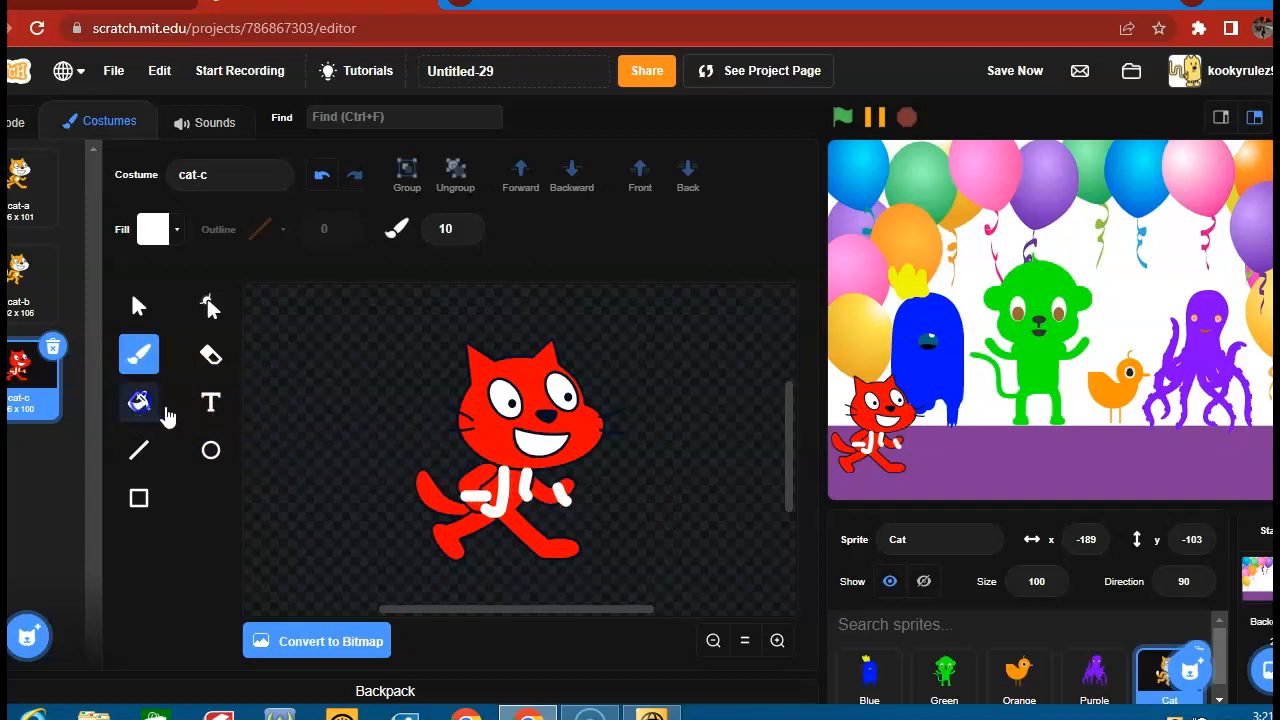
{"action": "left_click", "coordinate": [478, 487]}
{"action": "key", "text": "ctrl+z"}
Cover the rest of the cat's torso and sleeves with white size 10 brush strokes to complete the shirt
{"action": "left_click", "coordinate": [138, 353]}
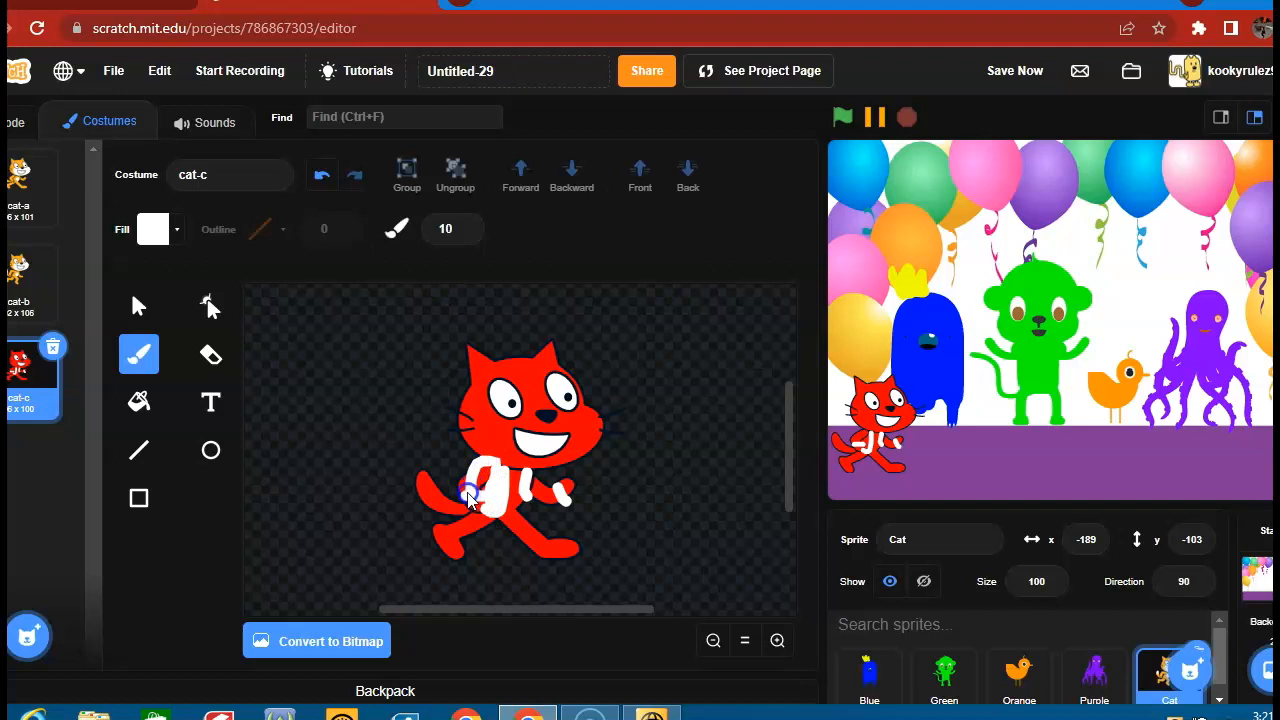
{"action": "mouse_move", "coordinate": [480, 493]}
{"action": "left_mouse_down"}
{"action": "mouse_move", "coordinate": [540, 488]}
{"action": "mouse_move", "coordinate": [516, 483]}
{"action": "left_mouse_up"}
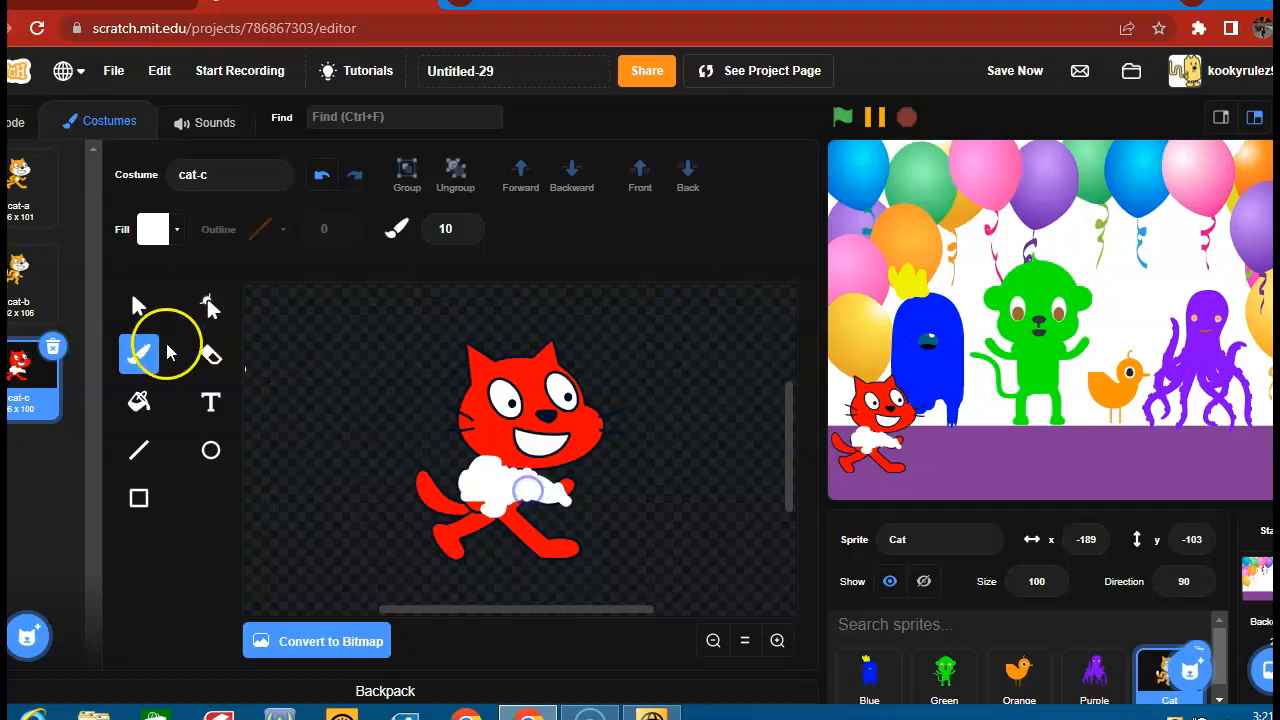
Draw a closed black shape on the middle of the white shirt with the size 10 brush and fill it black
{"action": "left_click", "coordinate": [138, 408]}
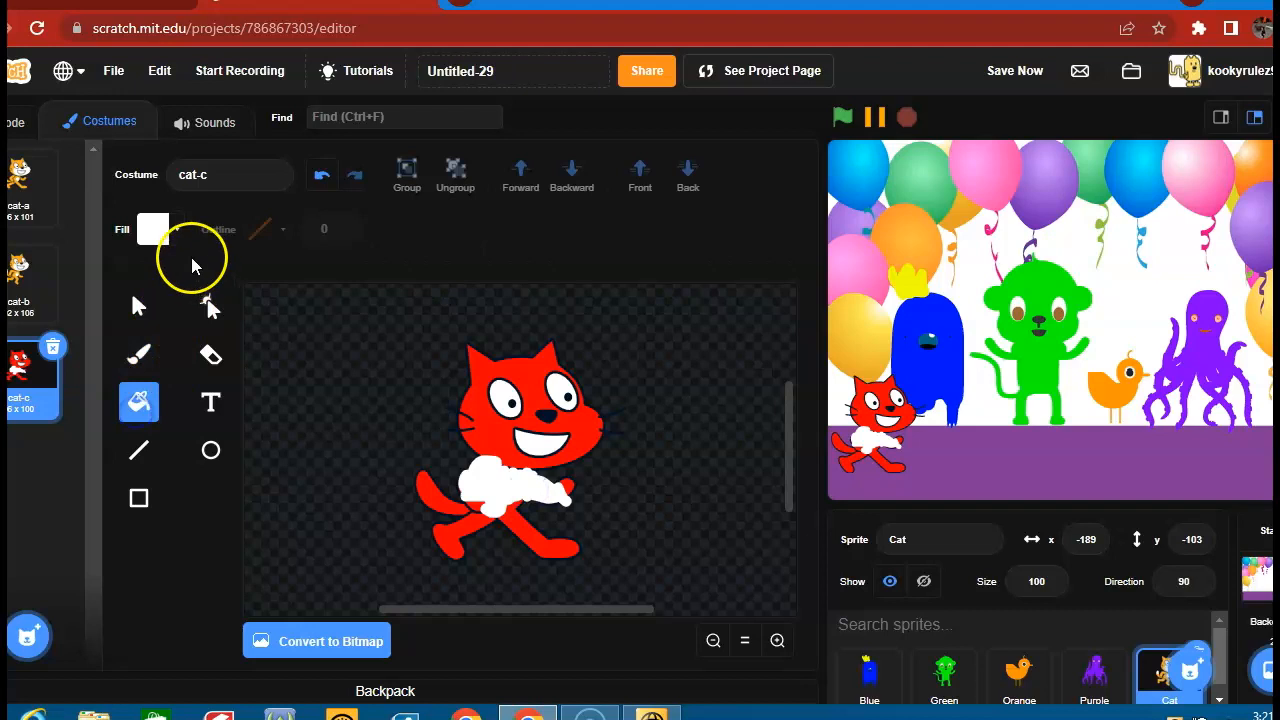
{"action": "left_click", "coordinate": [153, 229]}
{"action": "left_click_drag", "start_coordinate": [208, 456], "coordinate": [53, 487]}
{"action": "left_click", "coordinate": [429, 480]}
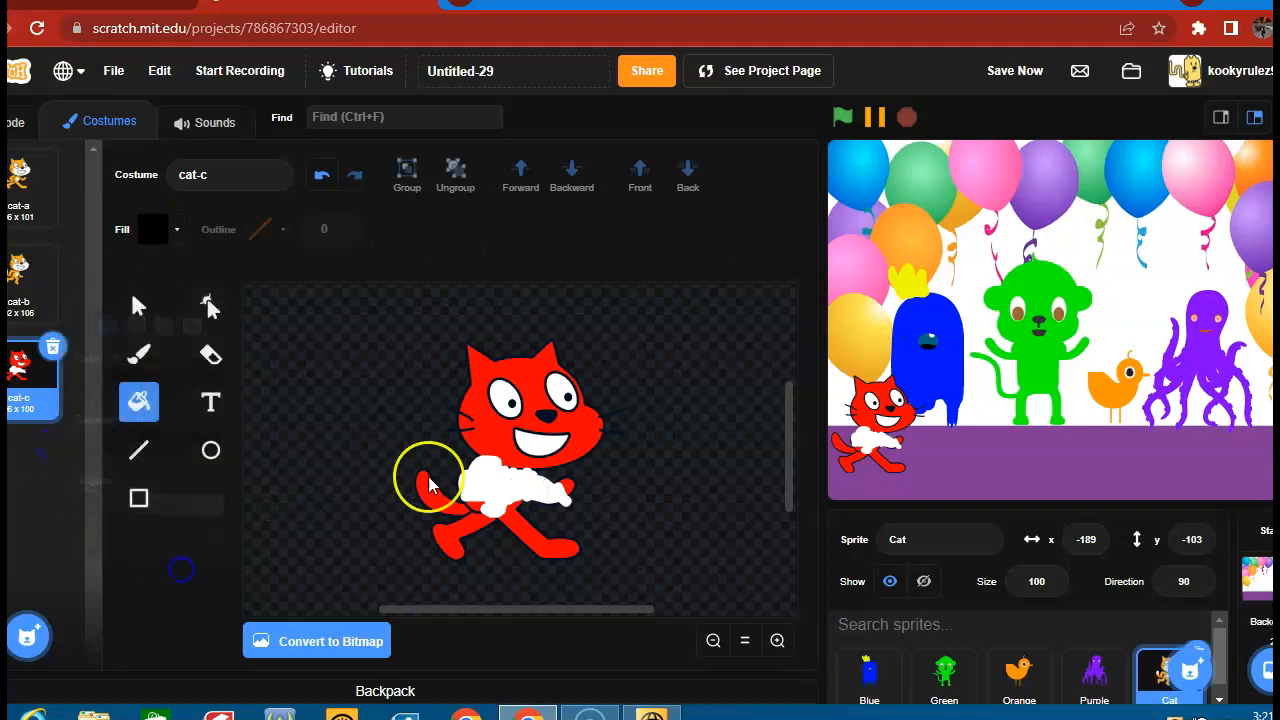
{"action": "left_click", "coordinate": [138, 354]}
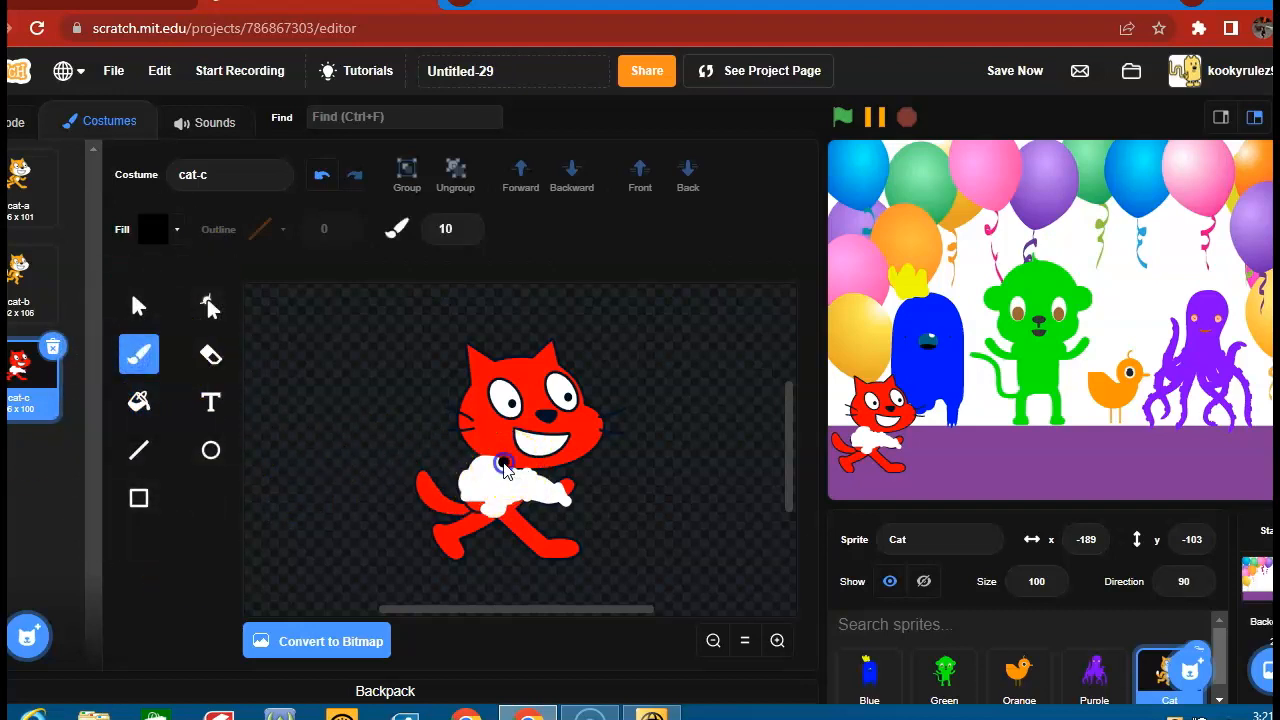
{"action": "left_click", "coordinate": [138, 401]}
{"action": "left_click", "coordinate": [437, 491]}
{"action": "left_click", "coordinate": [502, 490]}
{"action": "left_click", "coordinate": [727, 522]}
{"action": "left_click", "coordinate": [711, 385]}
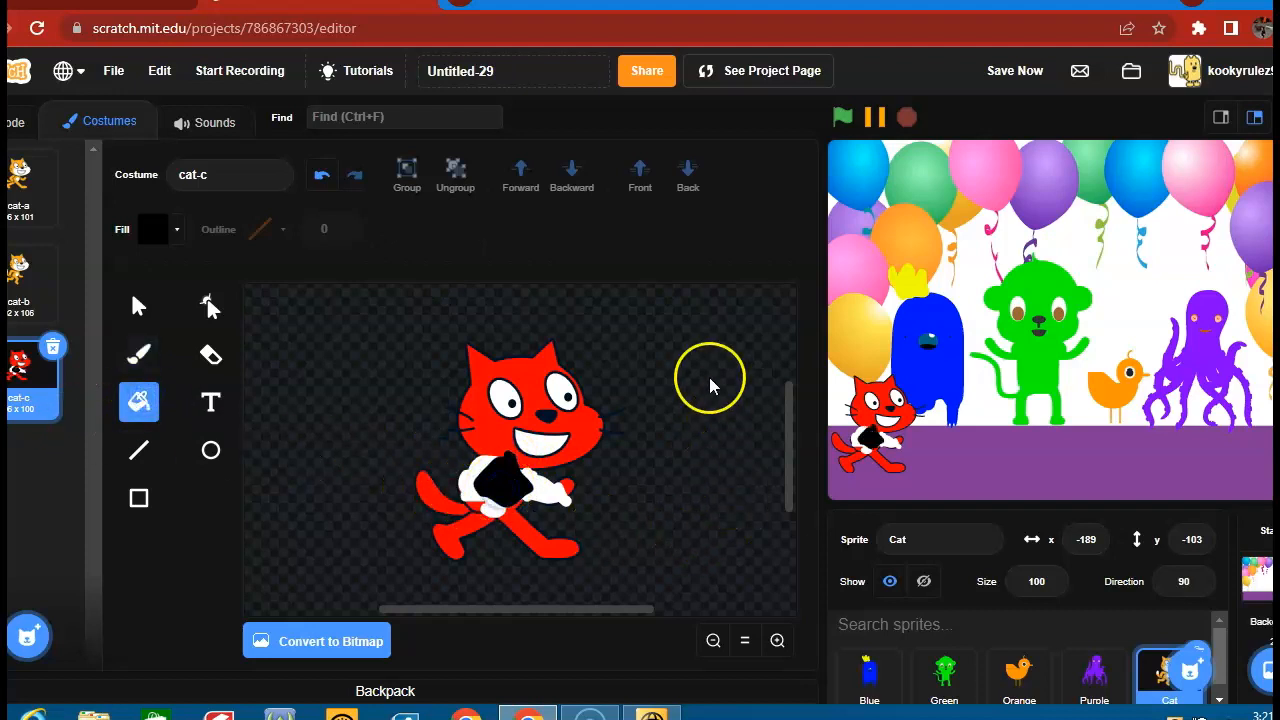
{"action": "left_click", "coordinate": [25, 190]}
{"action": "left_click", "coordinate": [16, 128]}
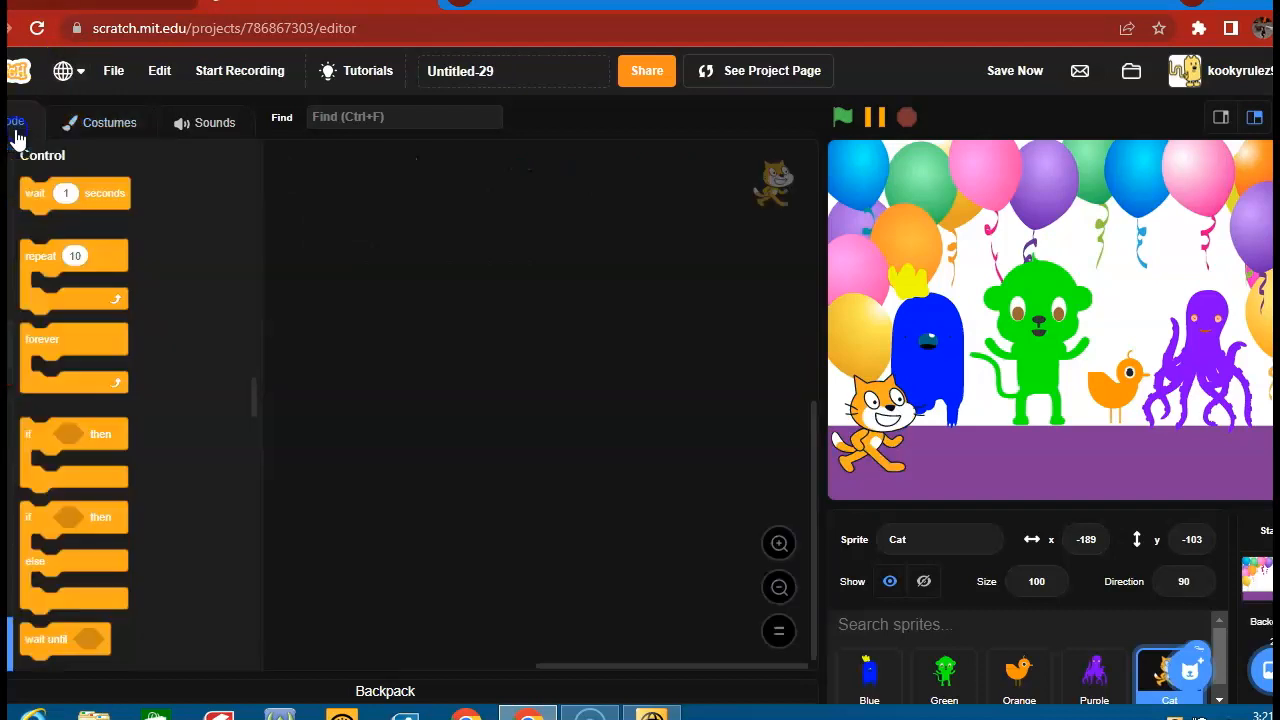
{"action": "left_click", "coordinate": [106, 124]}
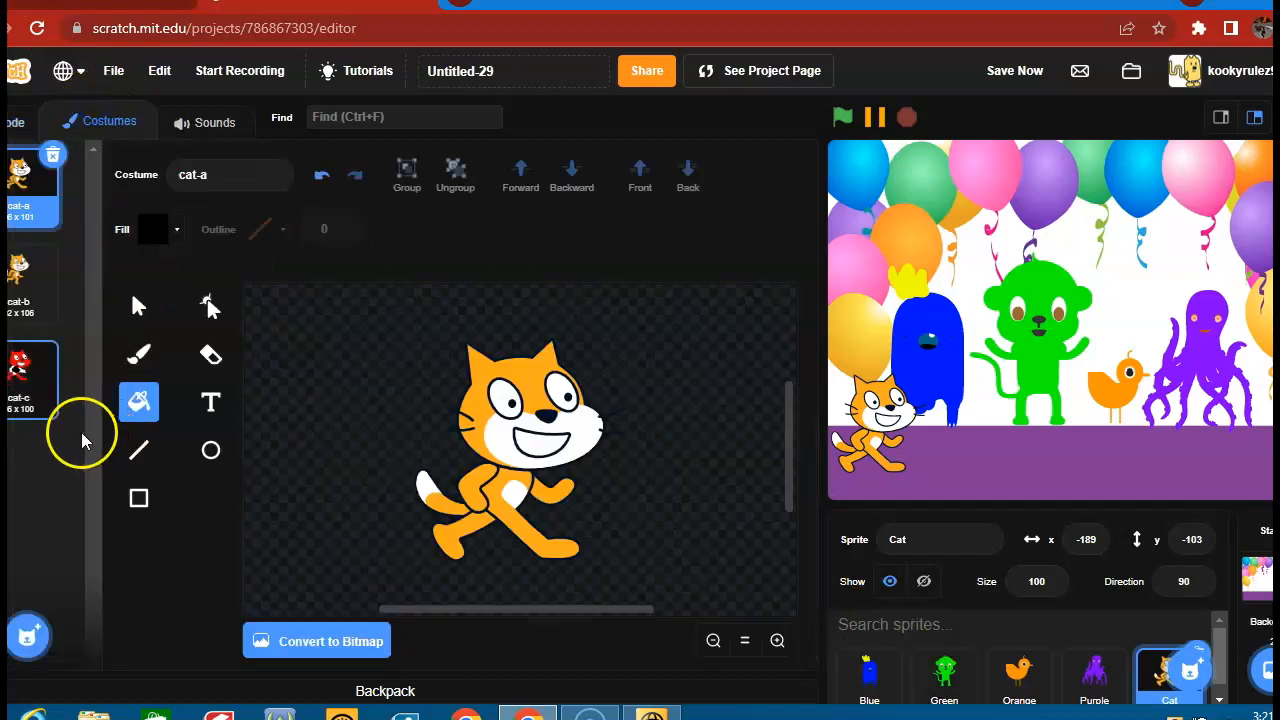
Make the red cat-c costume the active one and rename the cat sprite as Red
{"action": "left_click", "coordinate": [30, 375]}
{"action": "left_click", "coordinate": [900, 540]}
{"action": "key", "text": "BackSpace"}
{"action": "type", "text": "red"}
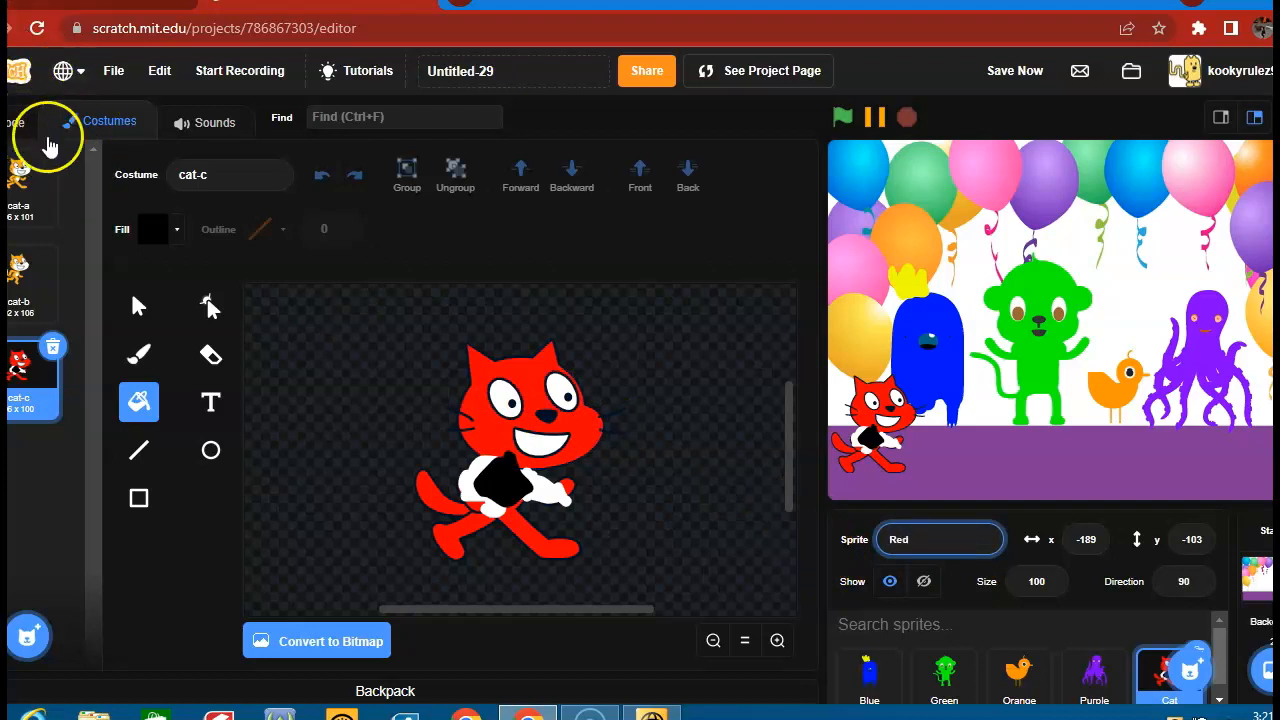
Start a script for the Red sprite with a when-flag-clicked event and attach a Text to Speech speak block below it
{"action": "left_click", "coordinate": [16, 116]}
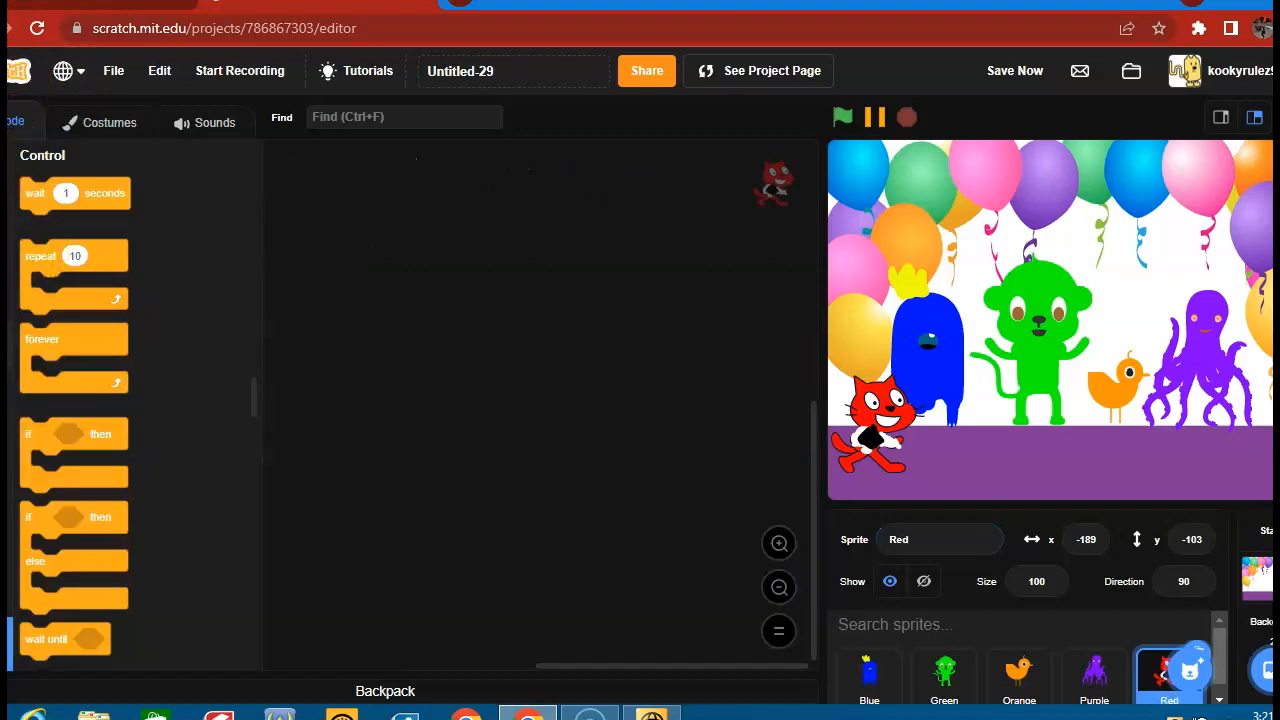
{"action": "left_click", "coordinate": [8, 300]}
{"action": "left_click_drag", "start_coordinate": [78, 217], "coordinate": [433, 289]}
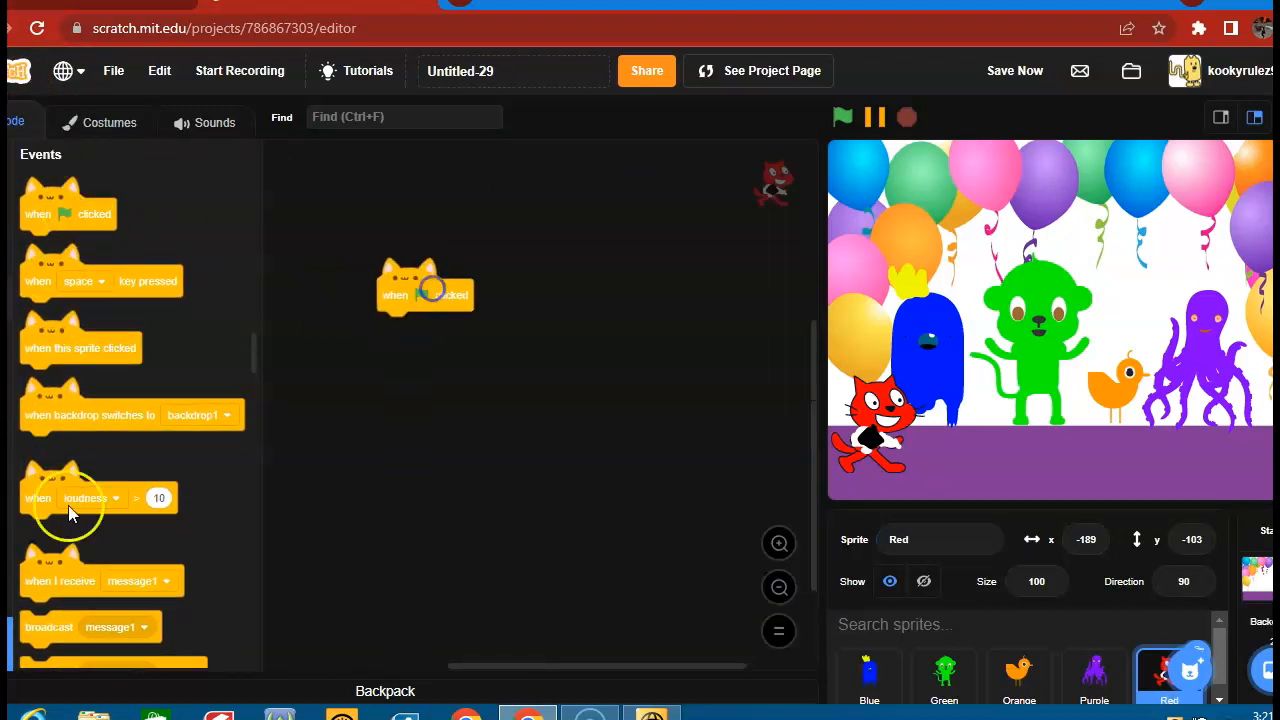
{"action": "left_click", "coordinate": [14, 621]}
{"action": "left_click", "coordinate": [940, 230]}
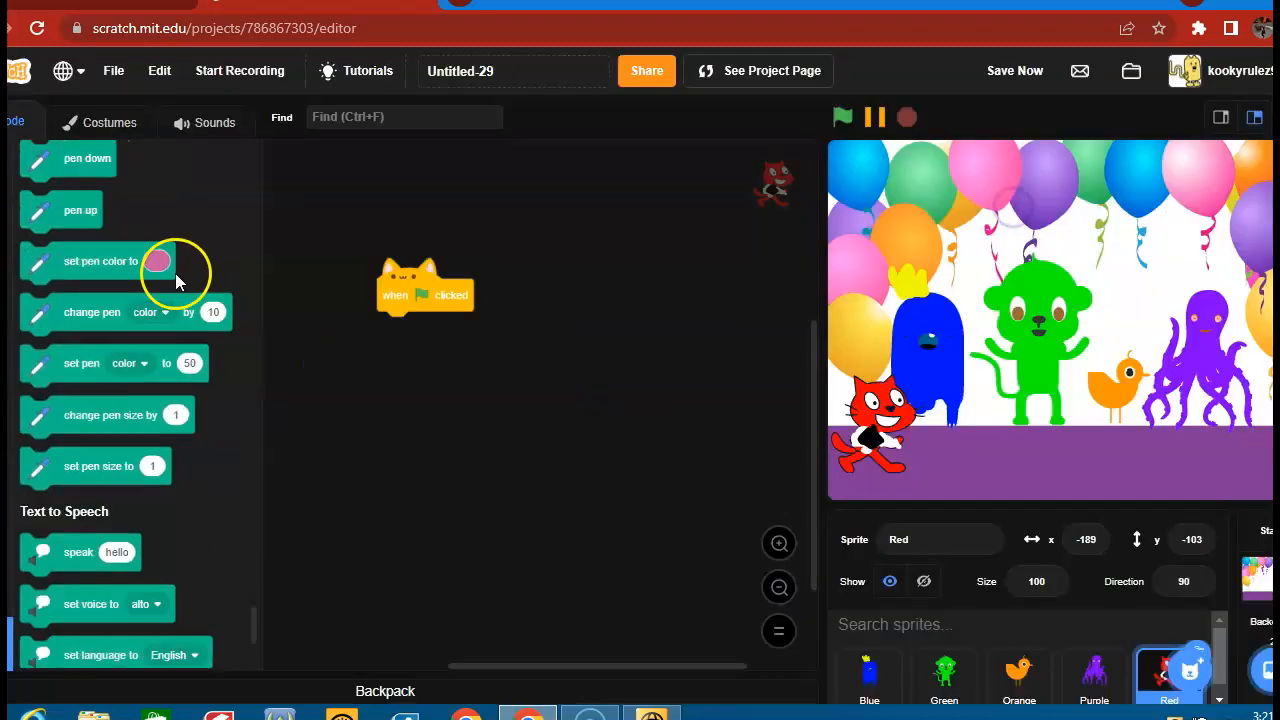
{"action": "left_click_drag", "start_coordinate": [68, 226], "coordinate": [421, 330]}
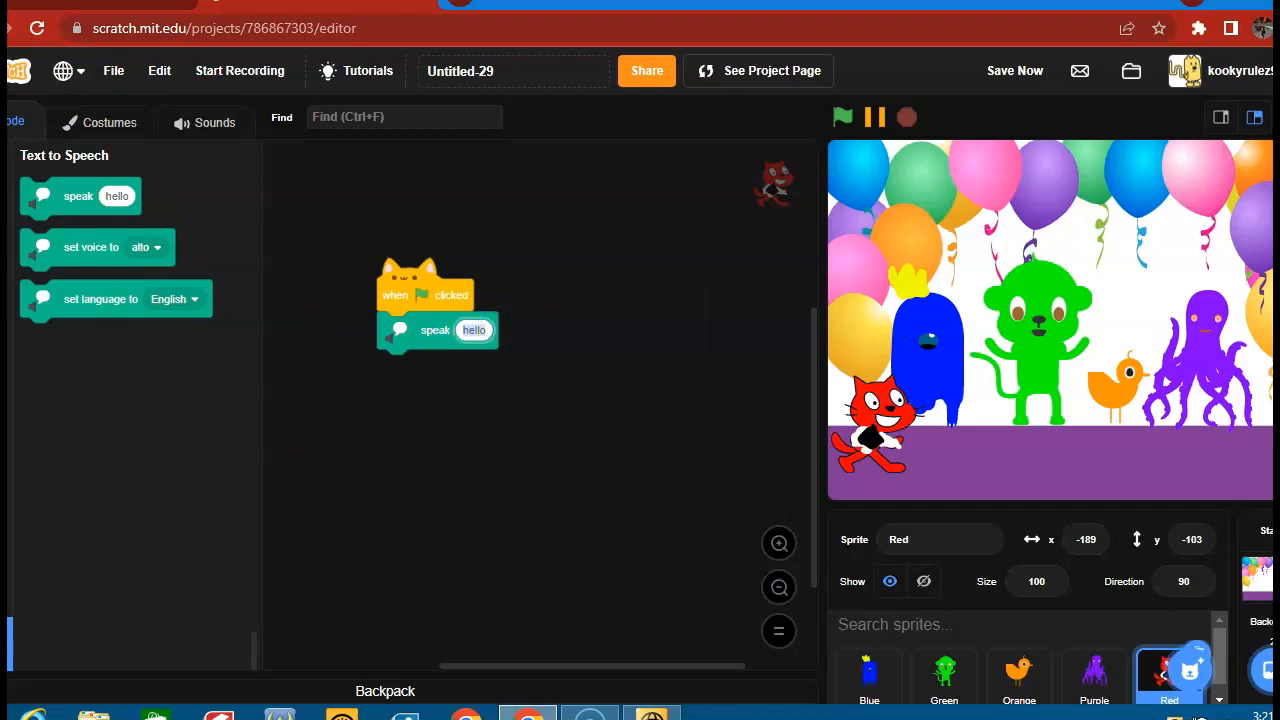
Insert a set voice to tenor block above the speak block, whose text becomes "These are the rainbow friends", and run the project
{"action": "key", "text": "BackSpace"}
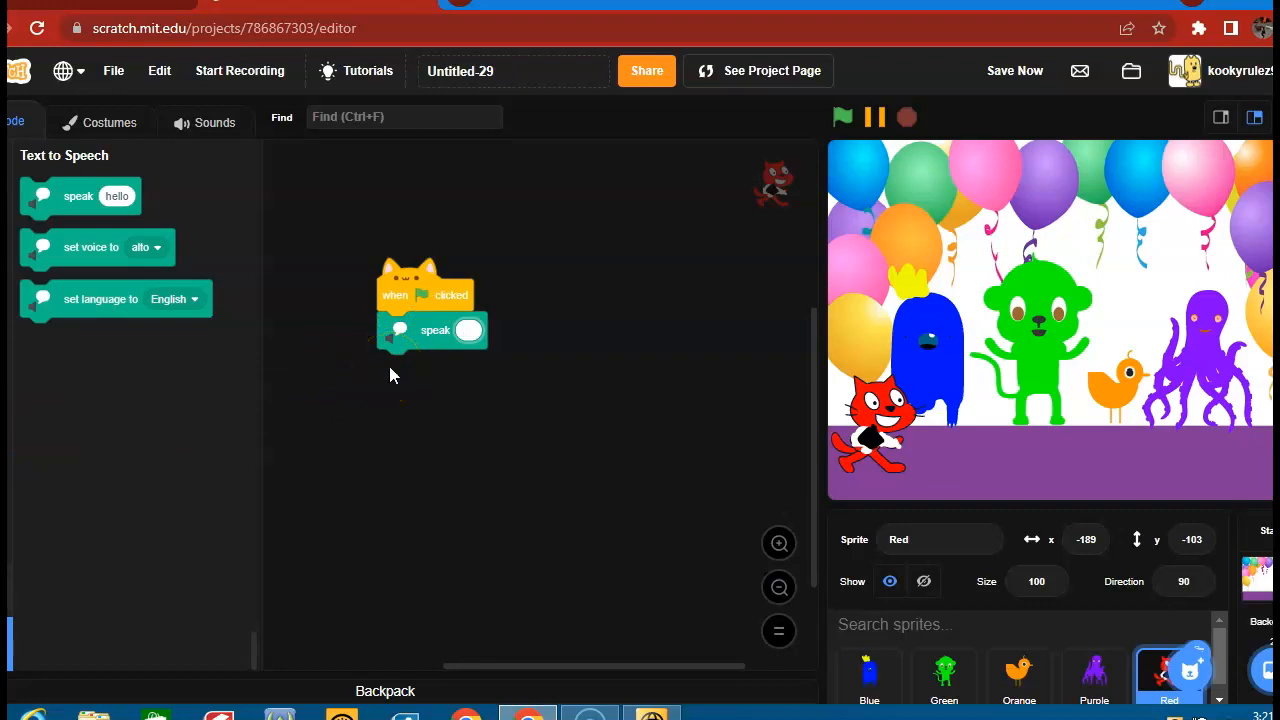
{"action": "left_click_drag", "start_coordinate": [118, 248], "coordinate": [500, 334]}
{"action": "left_click", "coordinate": [500, 334]}
{"action": "left_click", "coordinate": [486, 457]}
{"action": "type", "text": "These are the rainbow friends"}
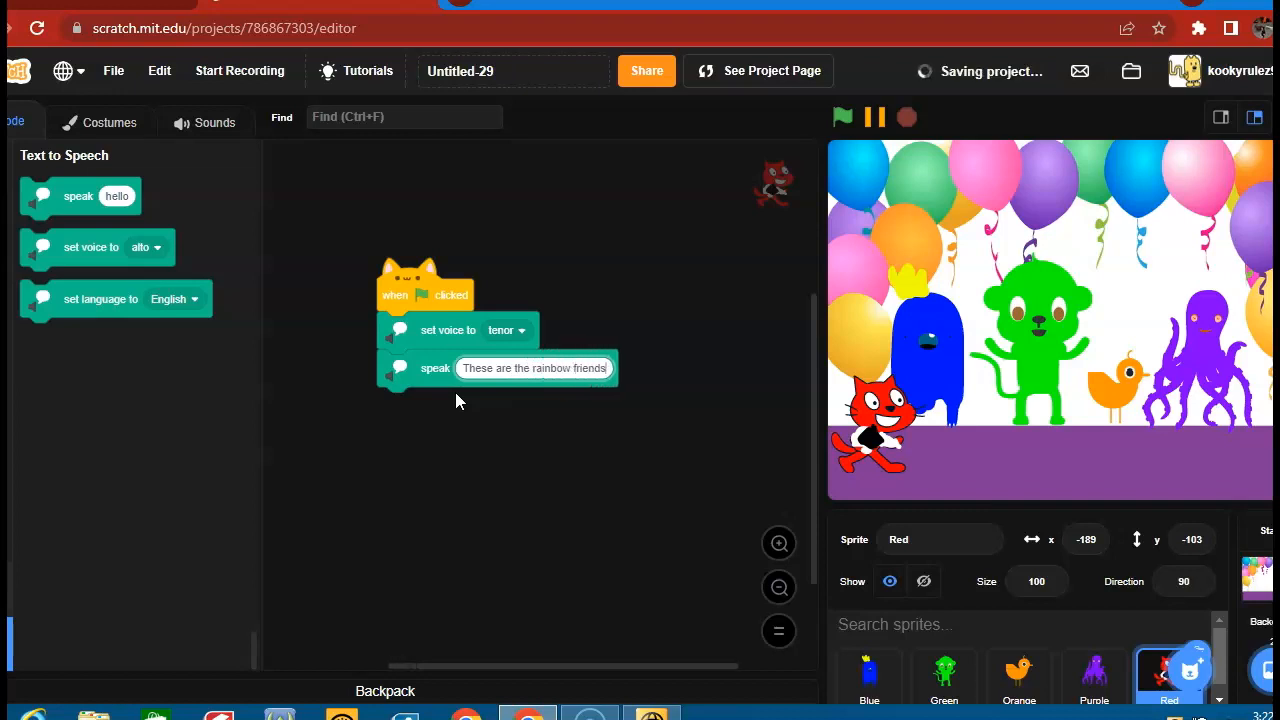
{"action": "left_click", "coordinate": [842, 117]}
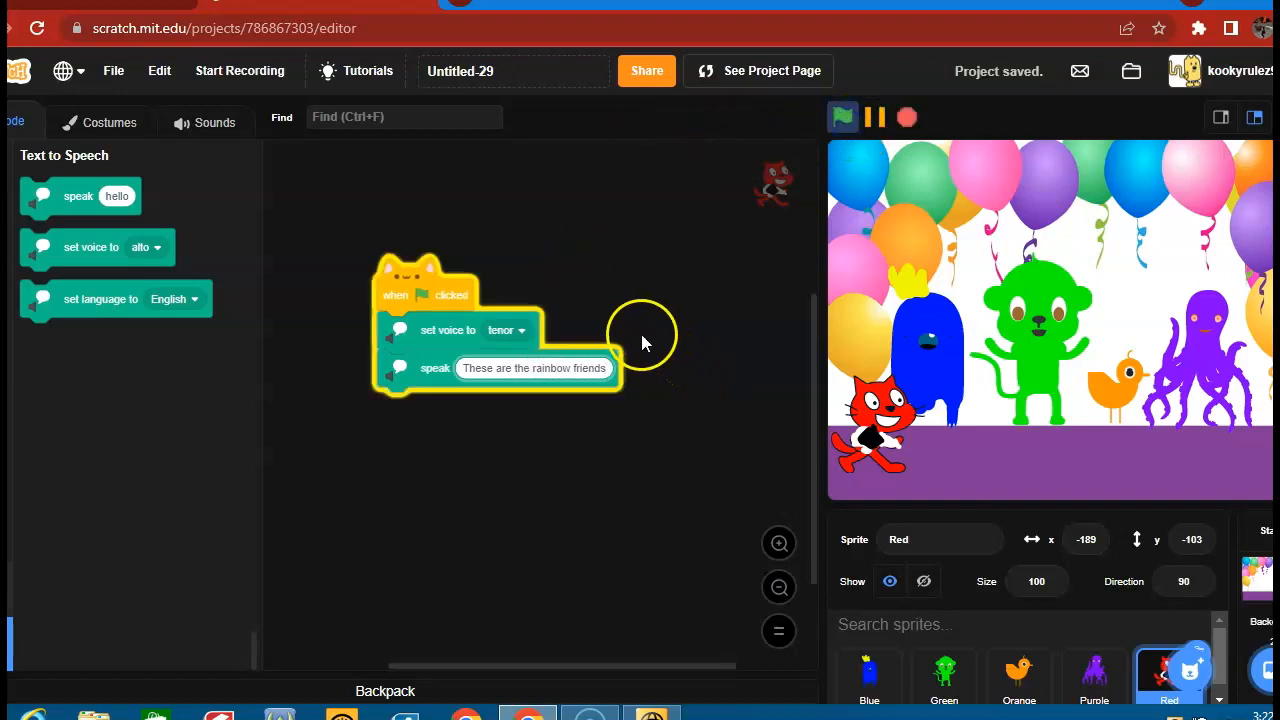